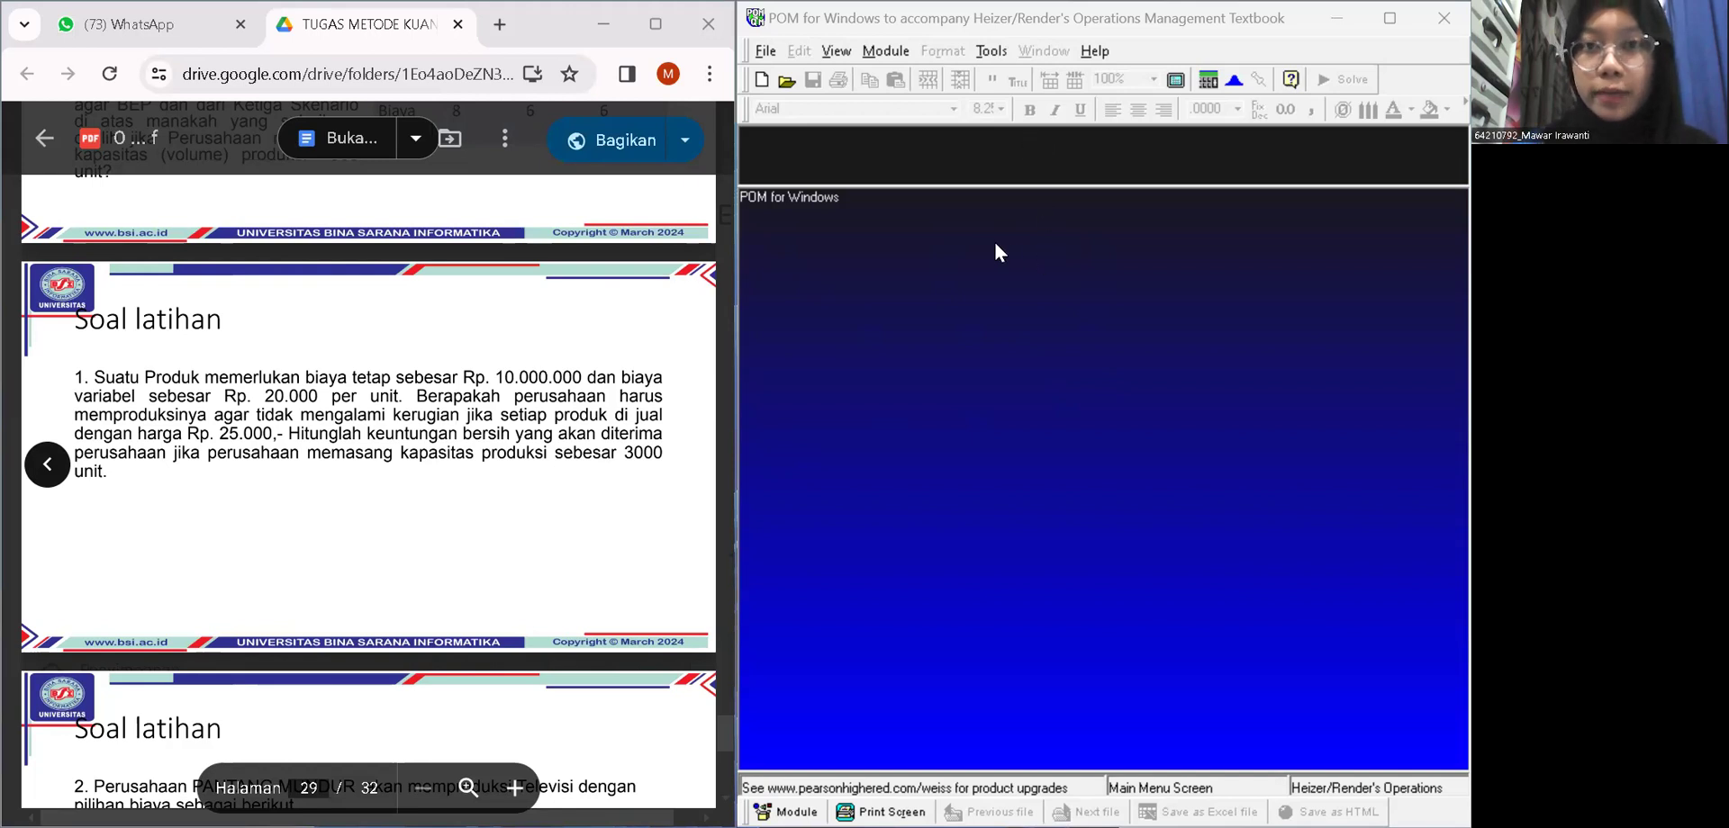
# - Create a Breakeven Analysis (Cost vs. Revenue) data set titled "Perusahaan 1" in the Breakeven/Cost-Volume Analysis module
pyautogui.click(887, 52)
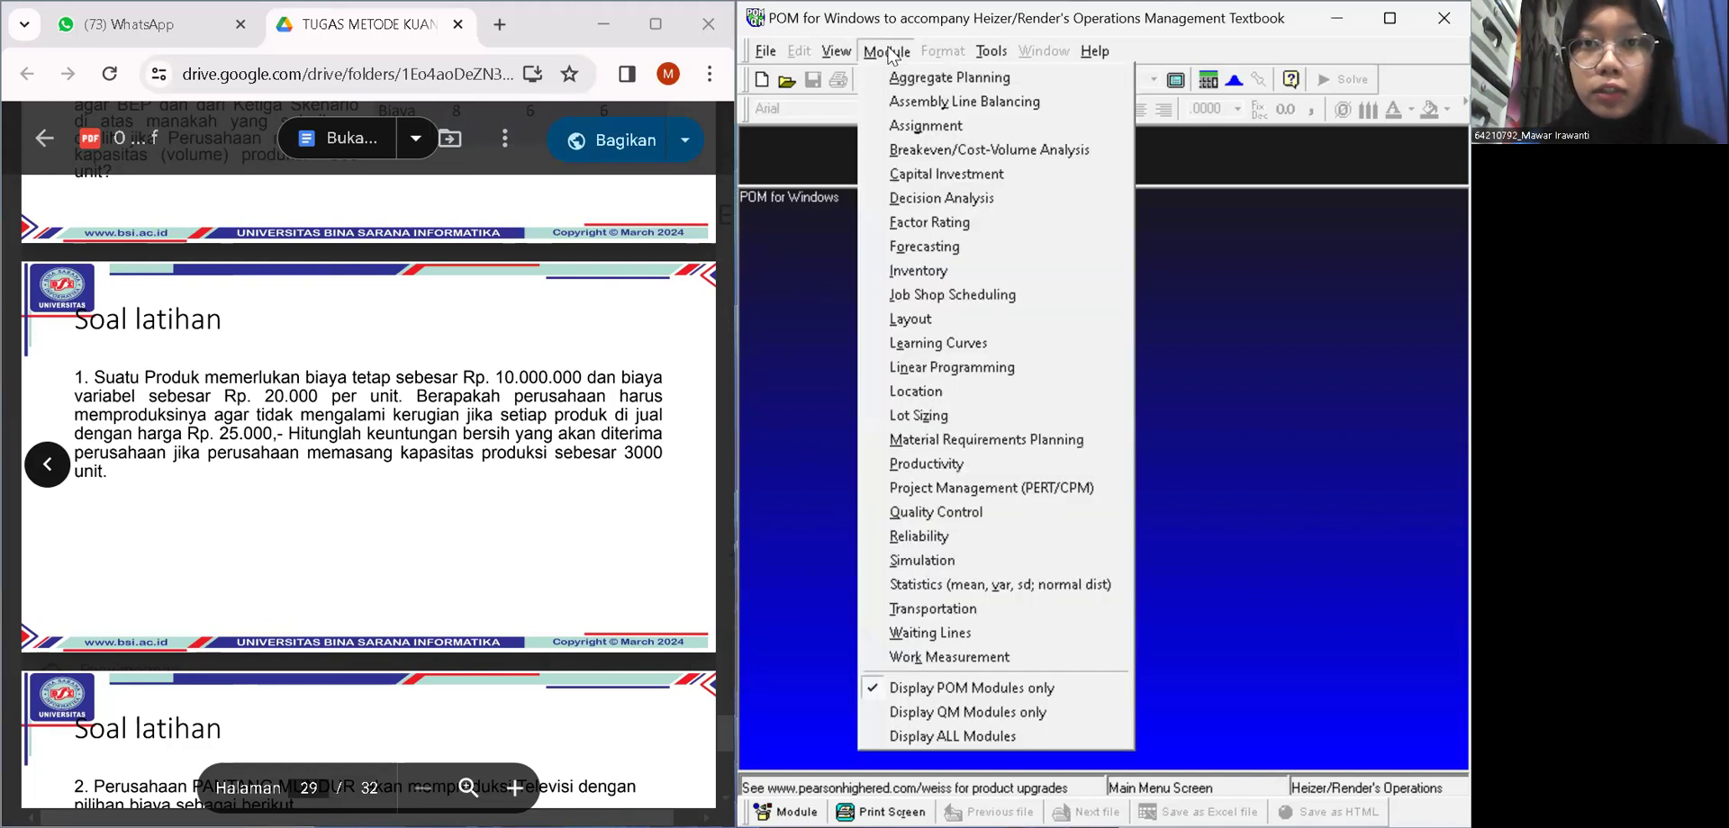
pyautogui.click(946, 151)
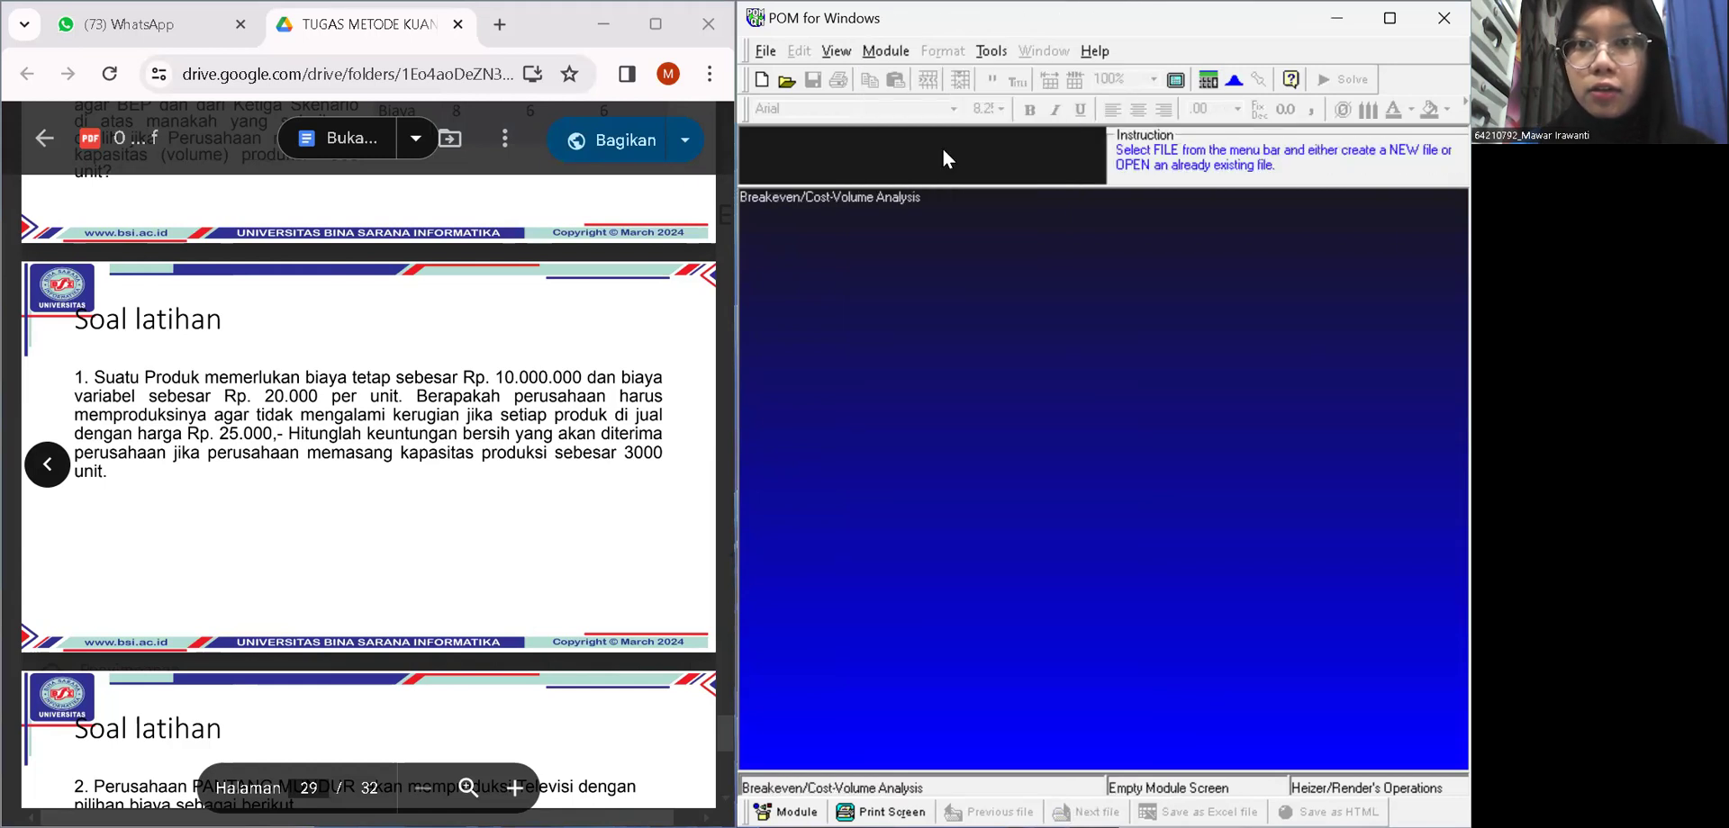
pyautogui.click(764, 52)
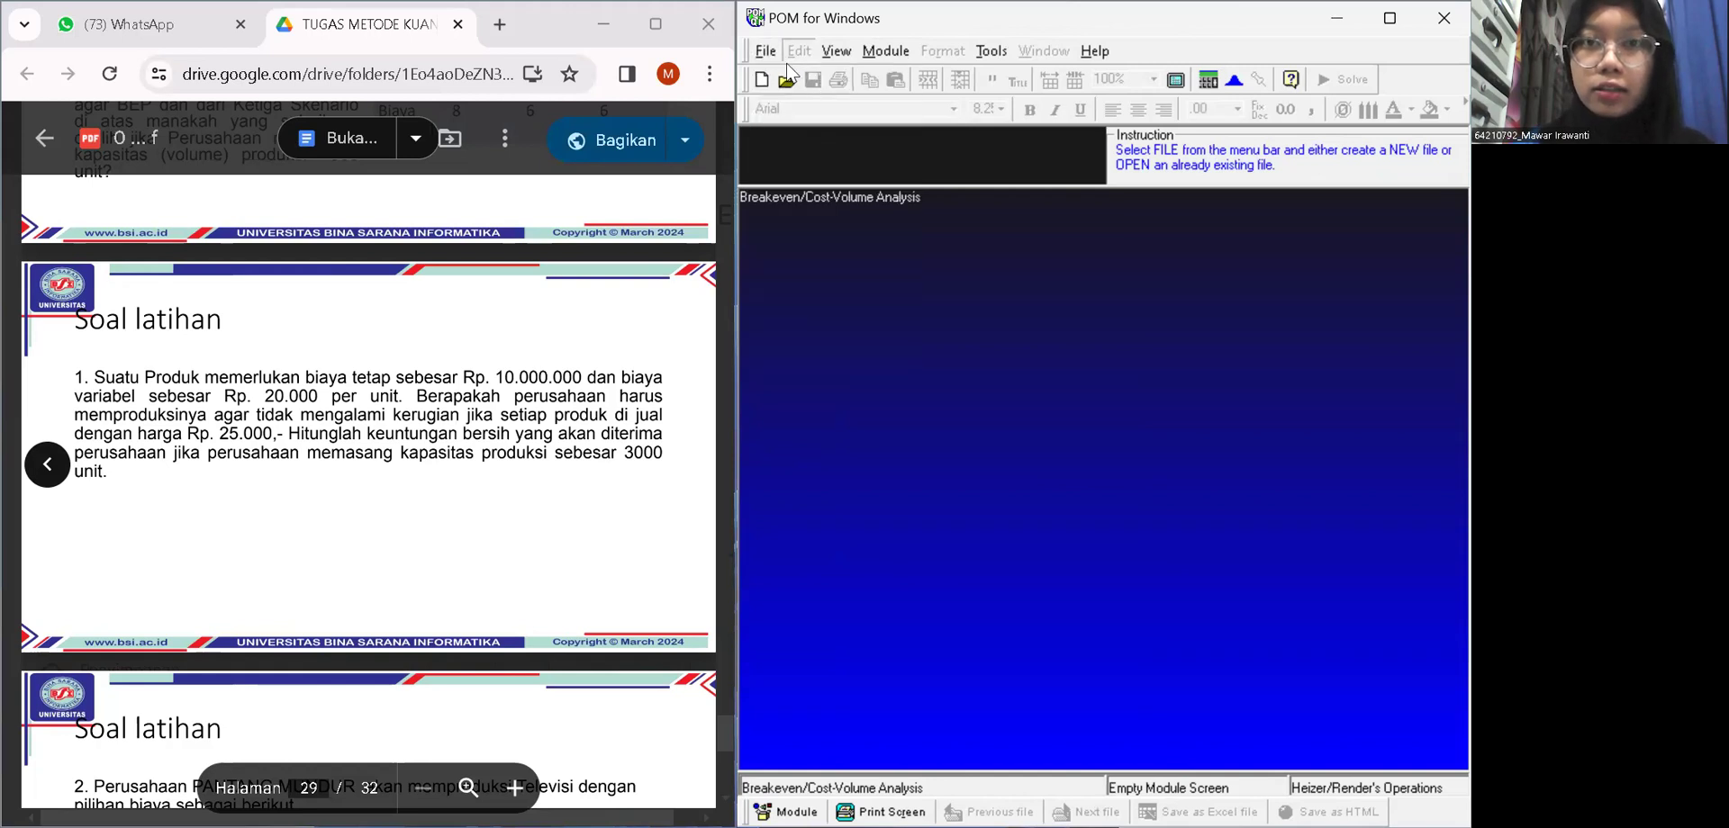
pyautogui.click(767, 52)
pyautogui.moveTo(794, 81)
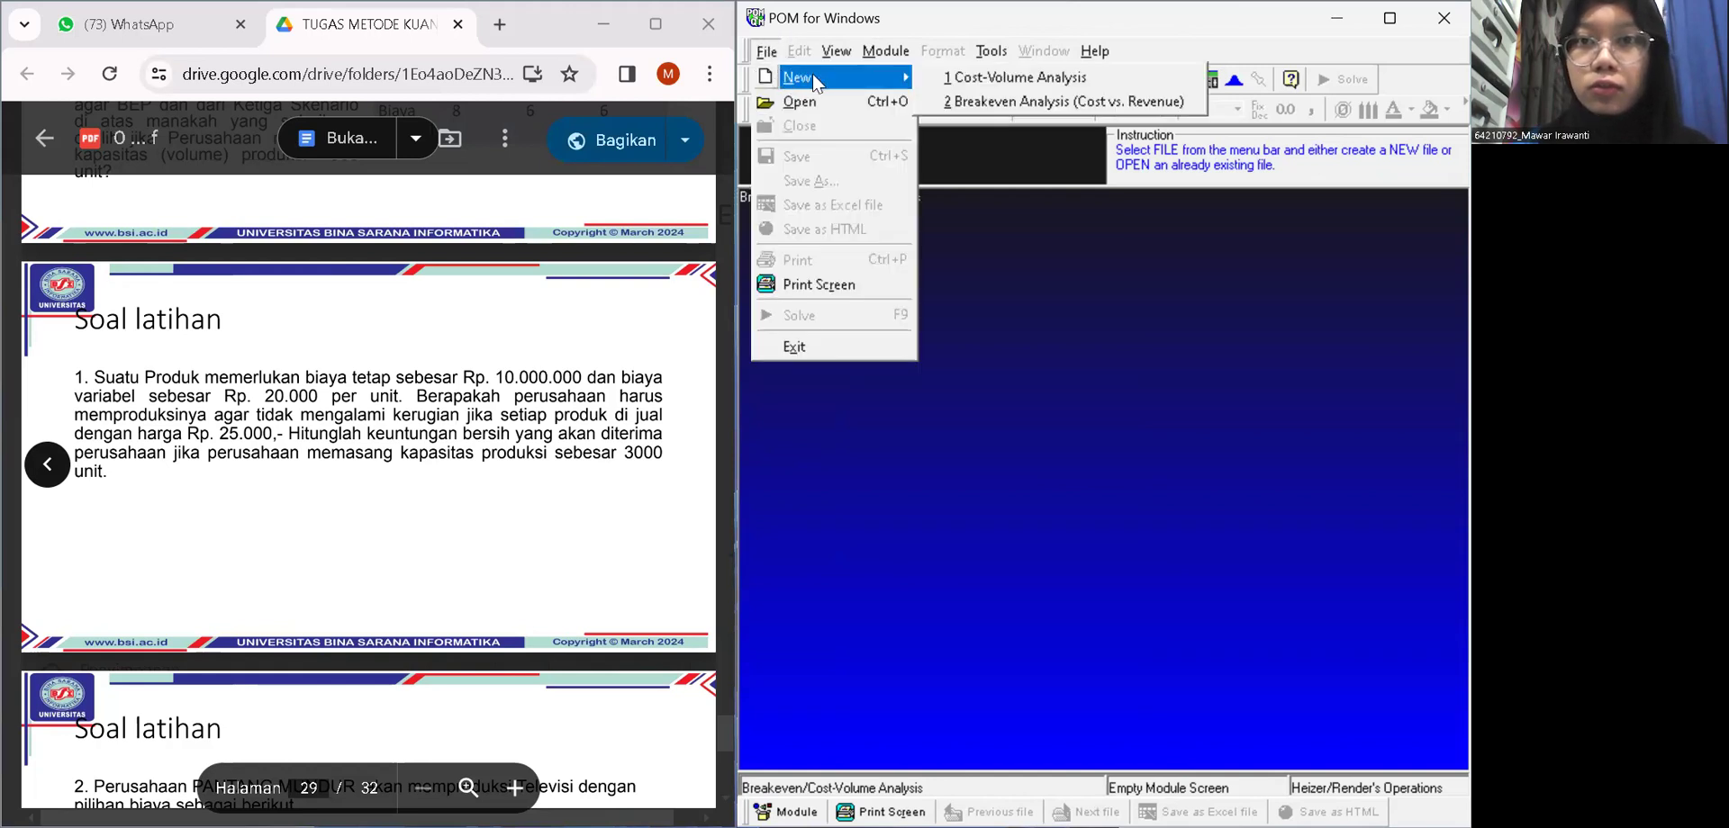
pyautogui.click(960, 100)
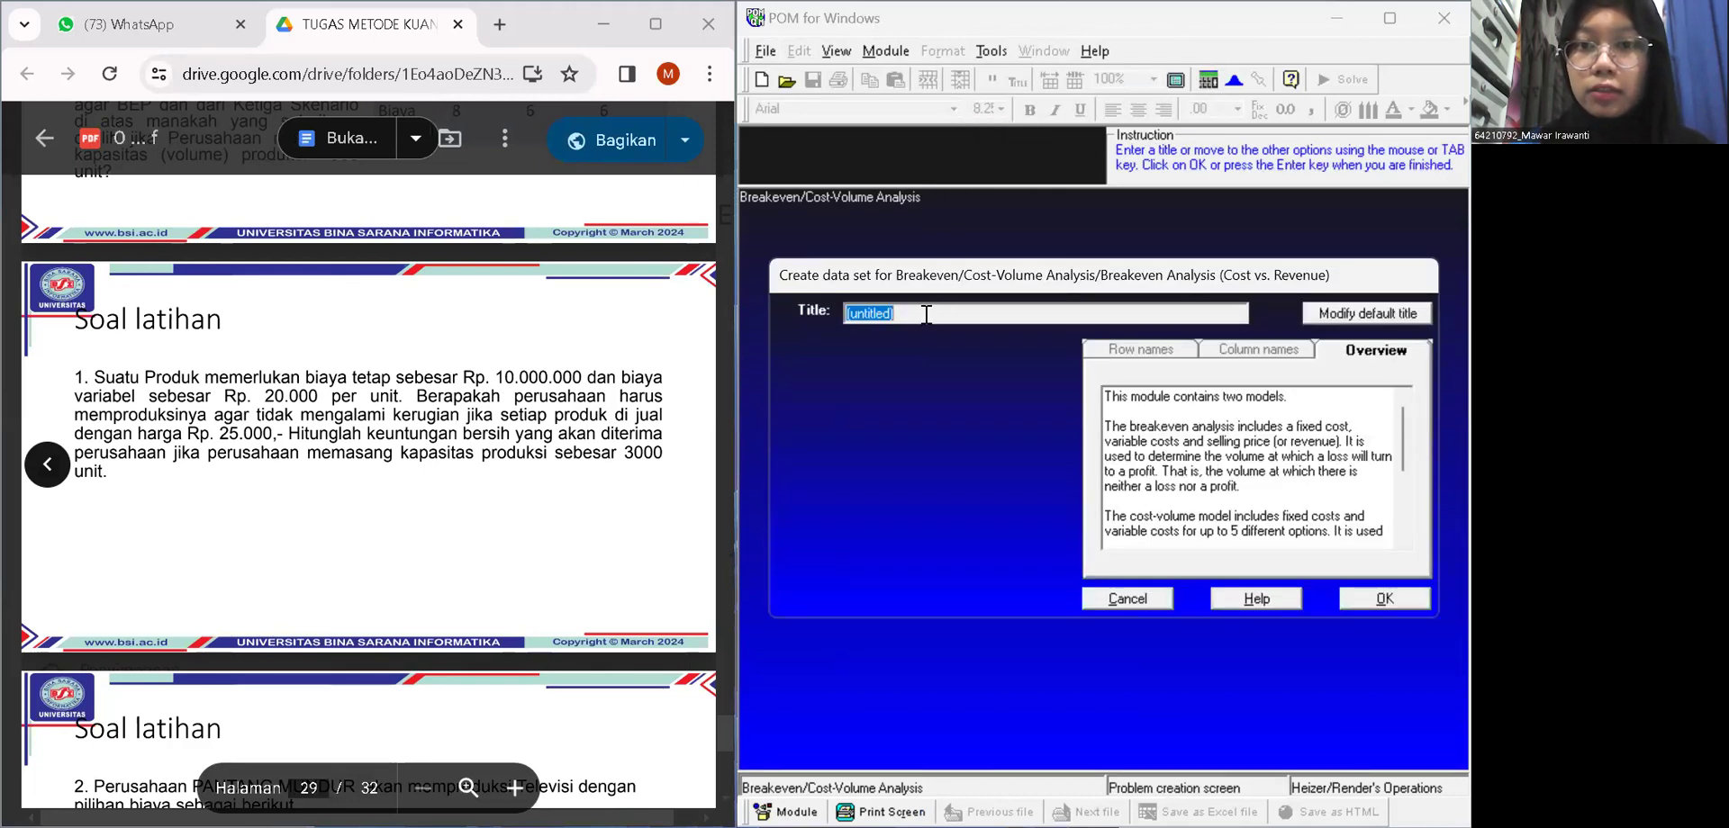
pyautogui.press('BackSpace')
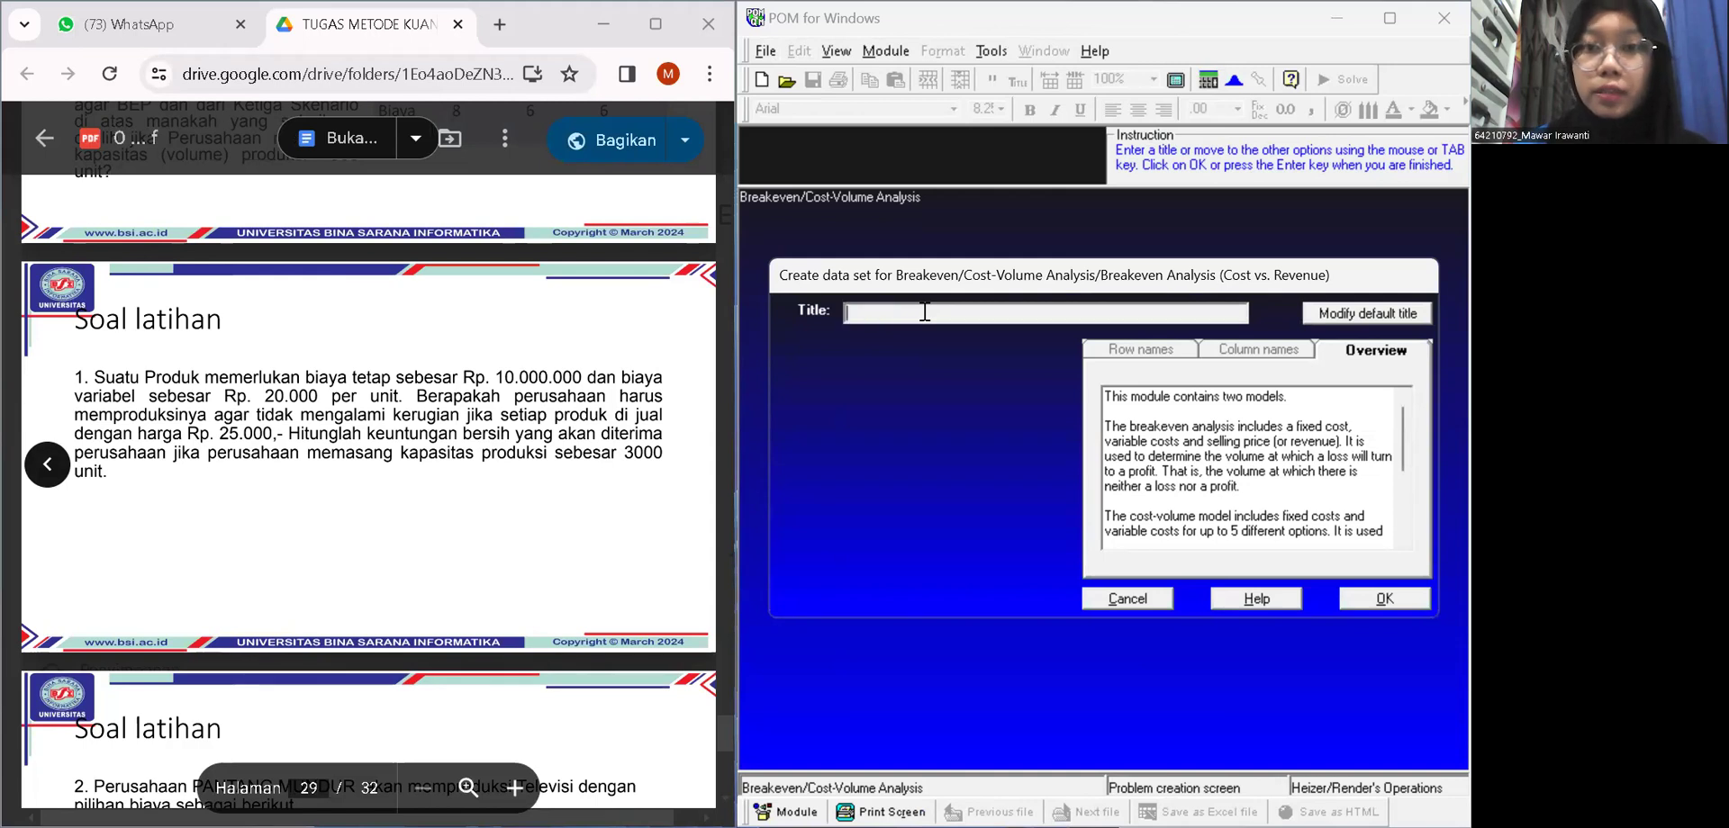
pyautogui.write('Perusahaan 1')
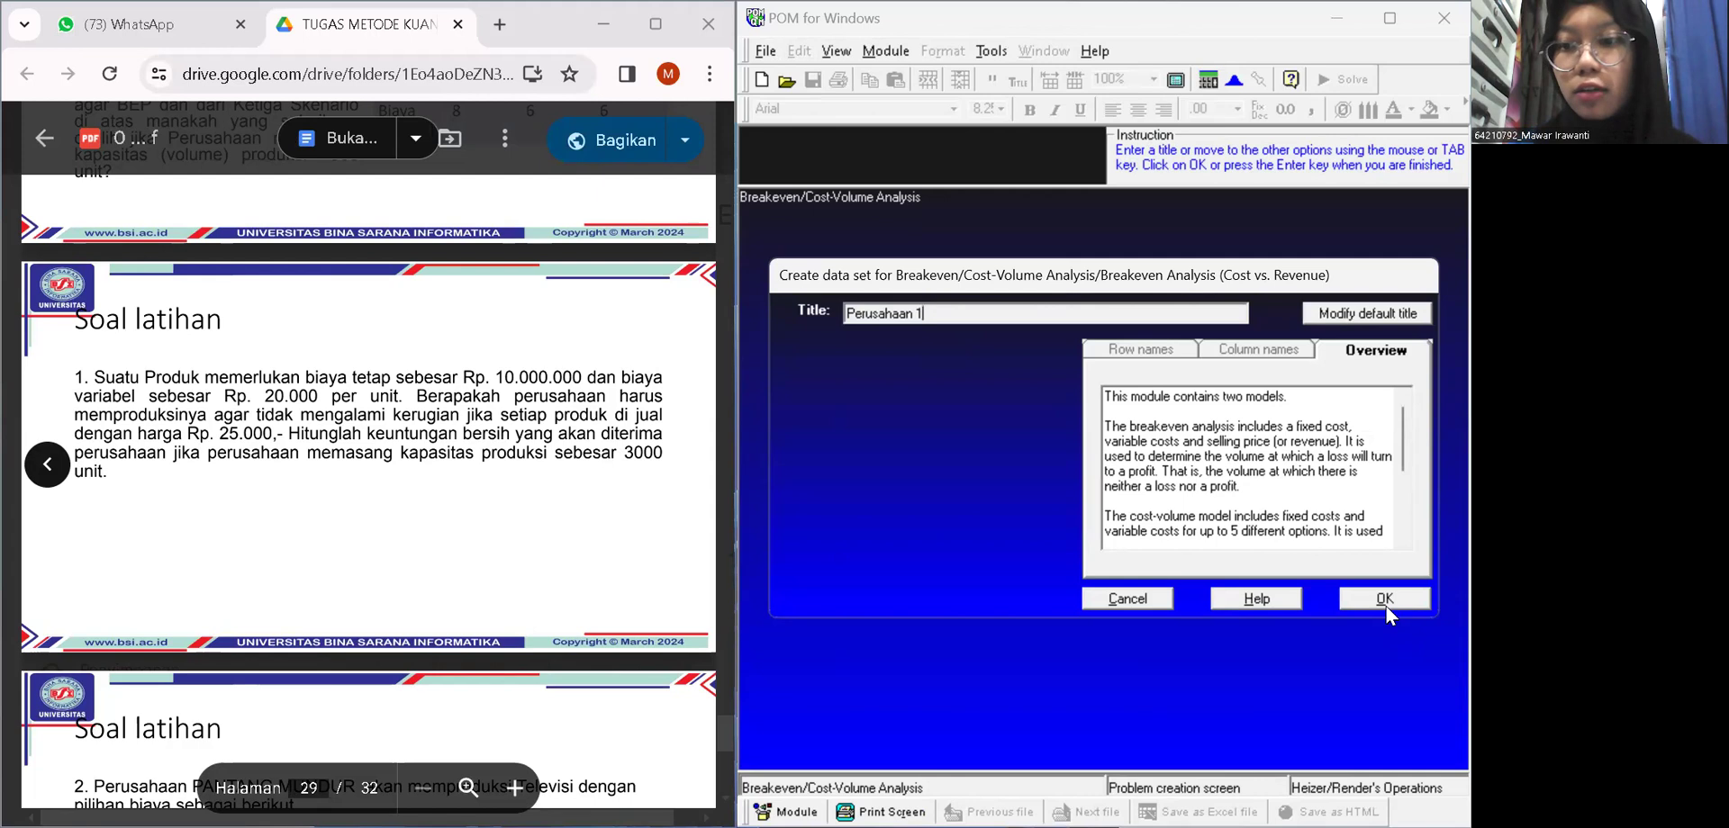
pyautogui.click(1386, 605)
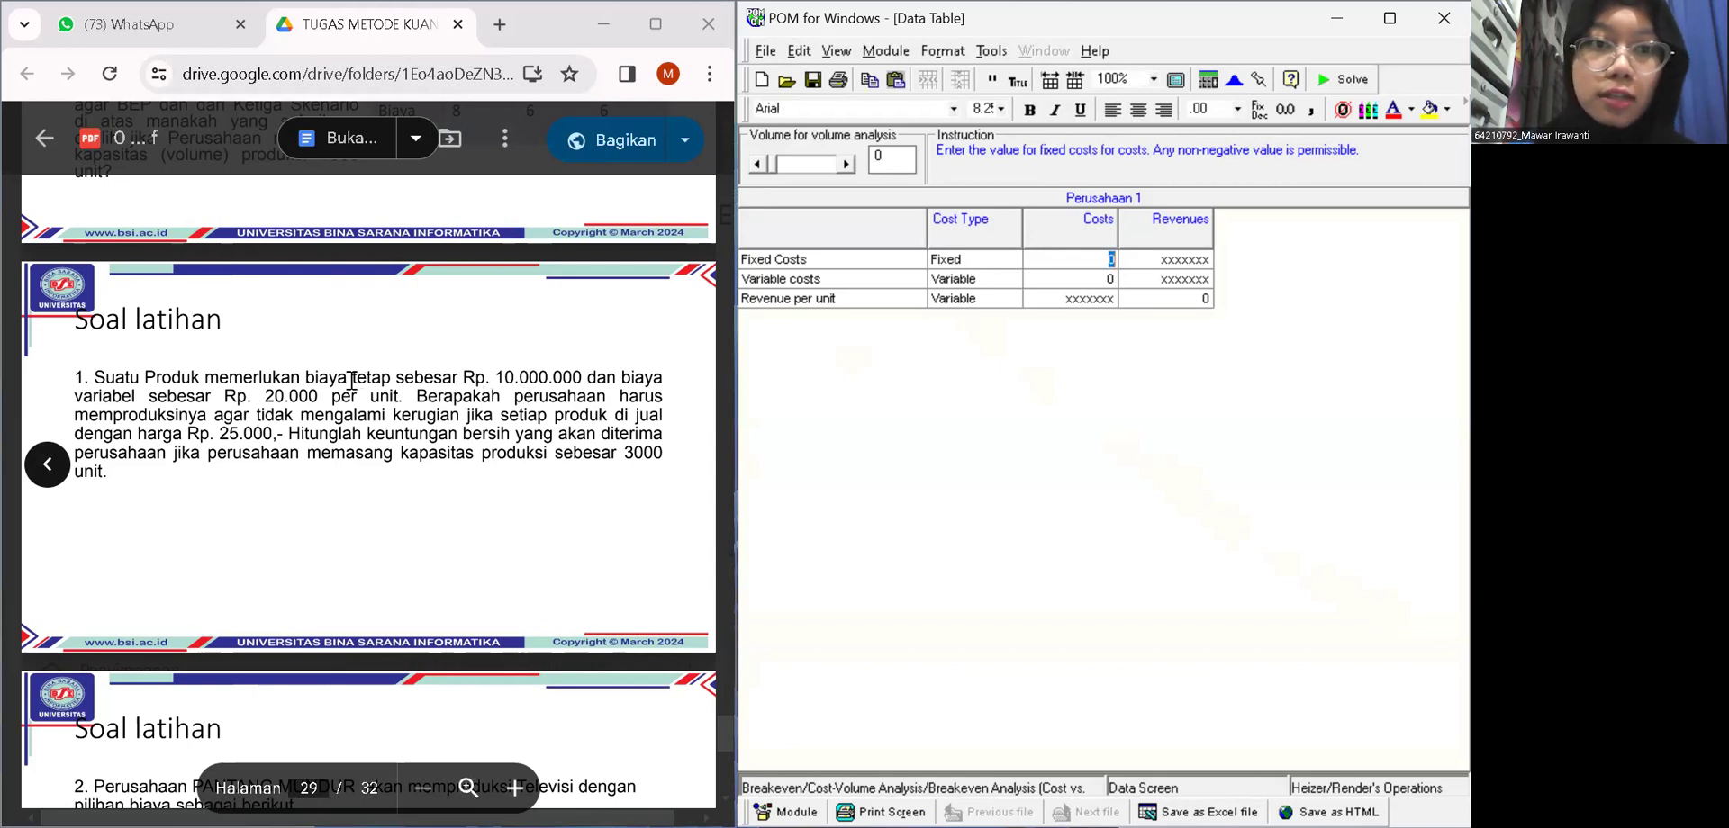
# - Enter fixed costs of 10000000, variable costs of 20000 and revenue per unit of 25000, and solve the problem
pyautogui.write('100')
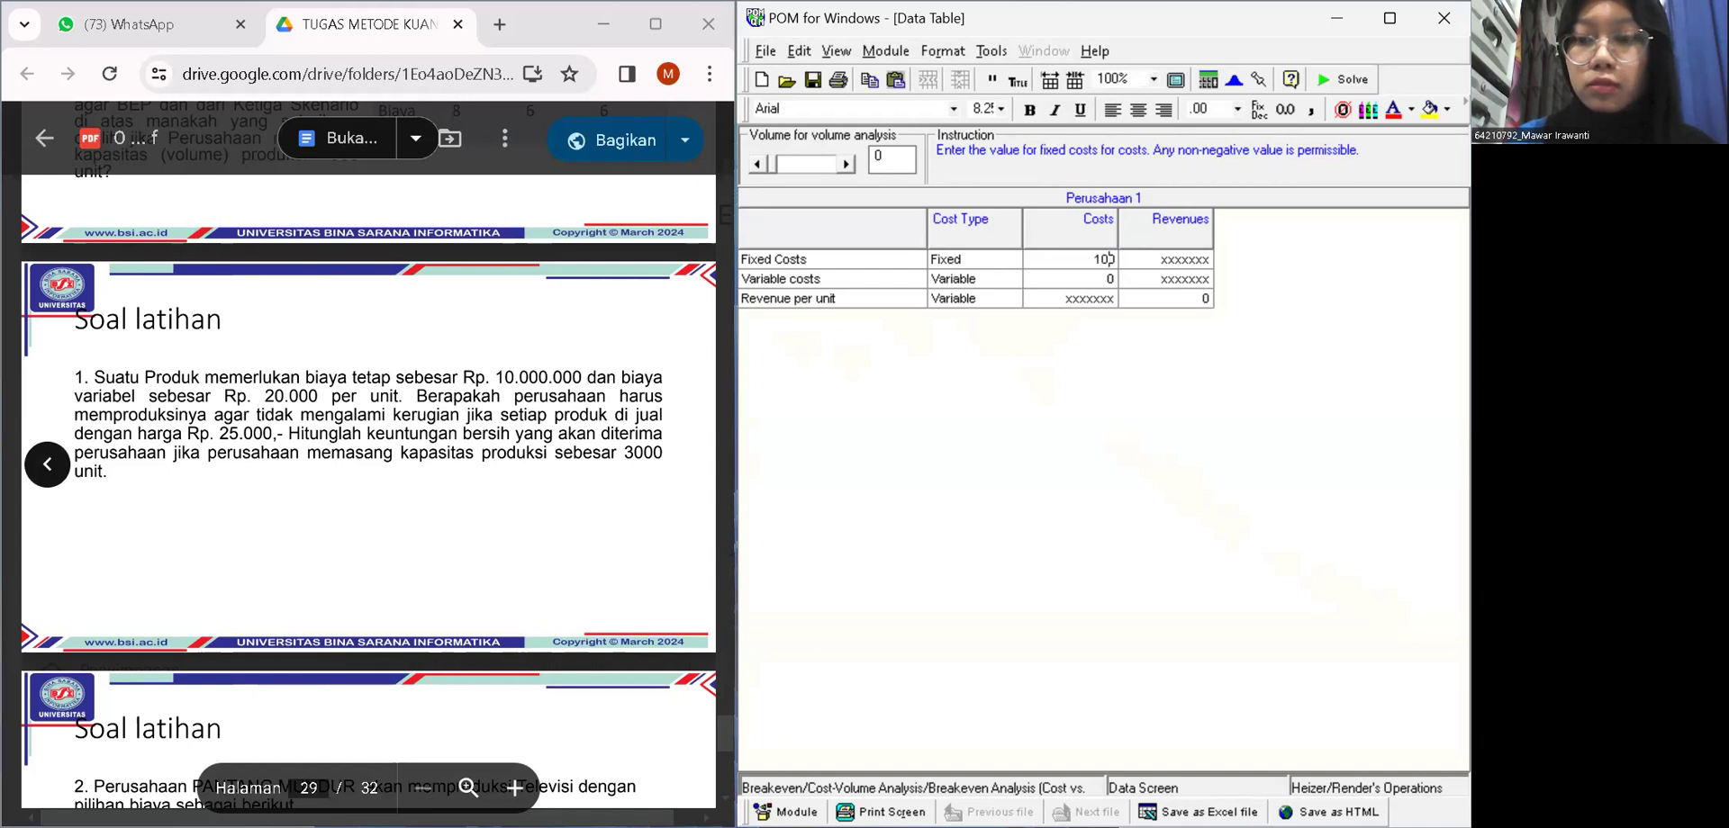
pyautogui.write('00000')
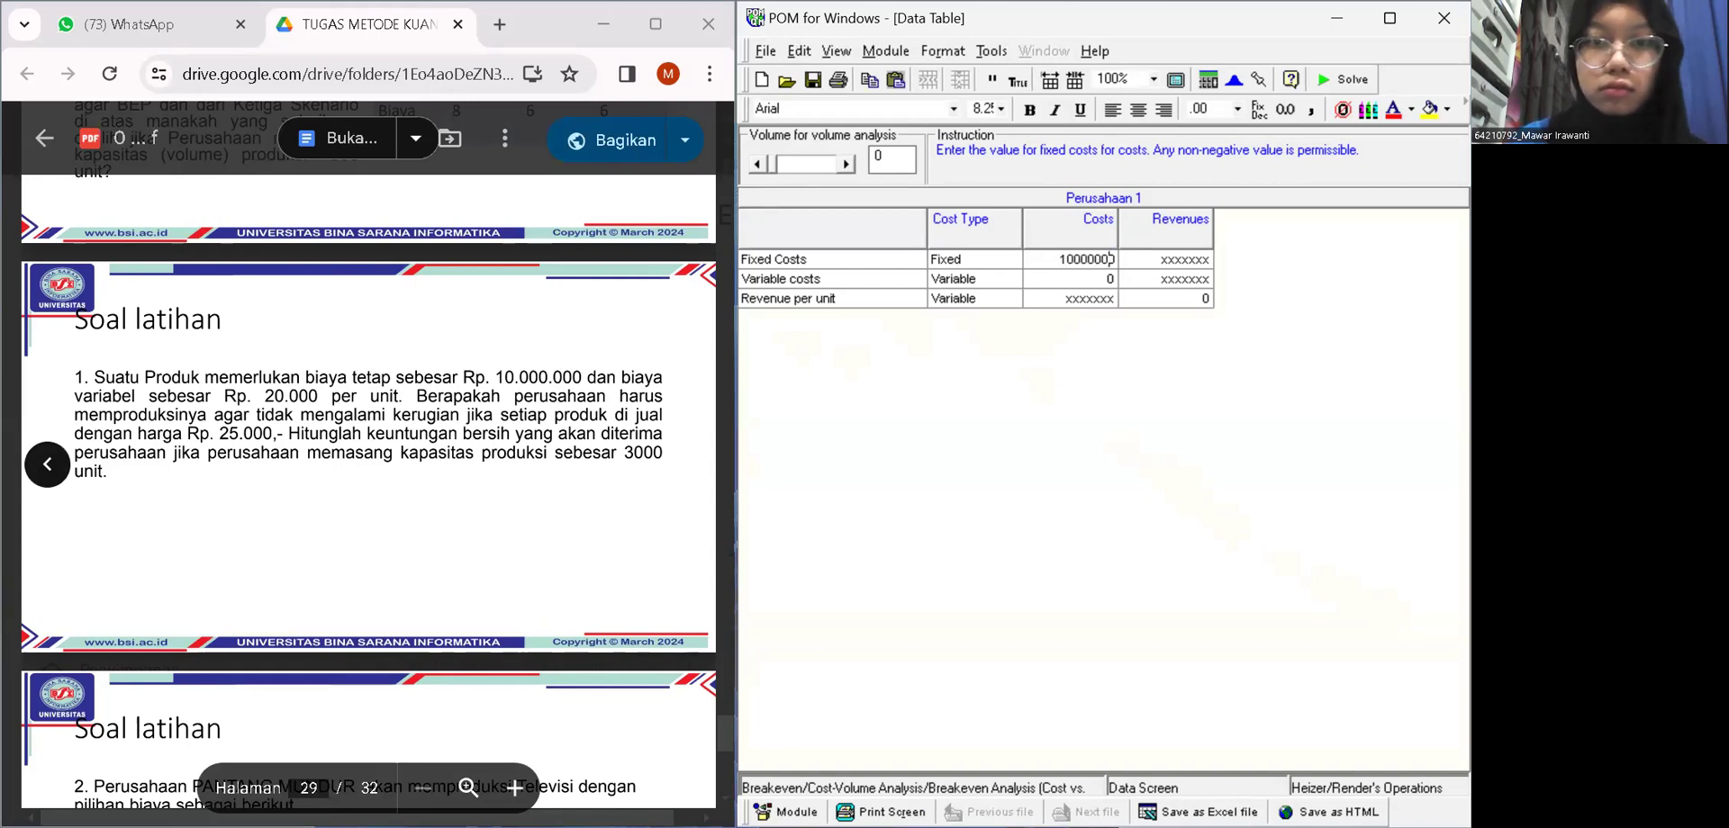
pyautogui.click(1115, 279)
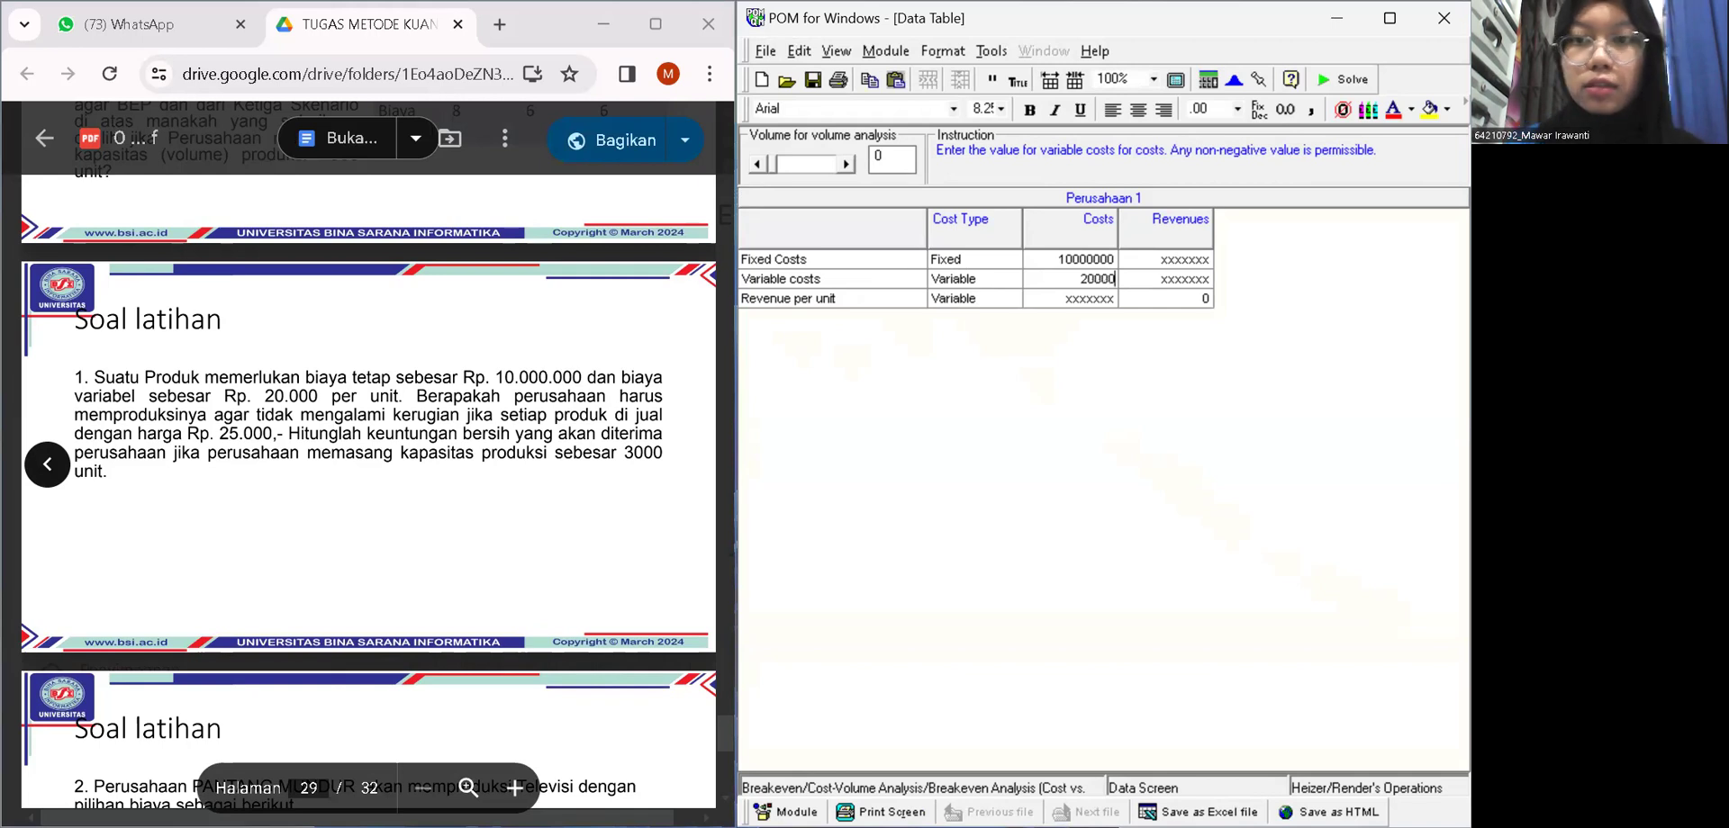
pyautogui.click(1207, 298)
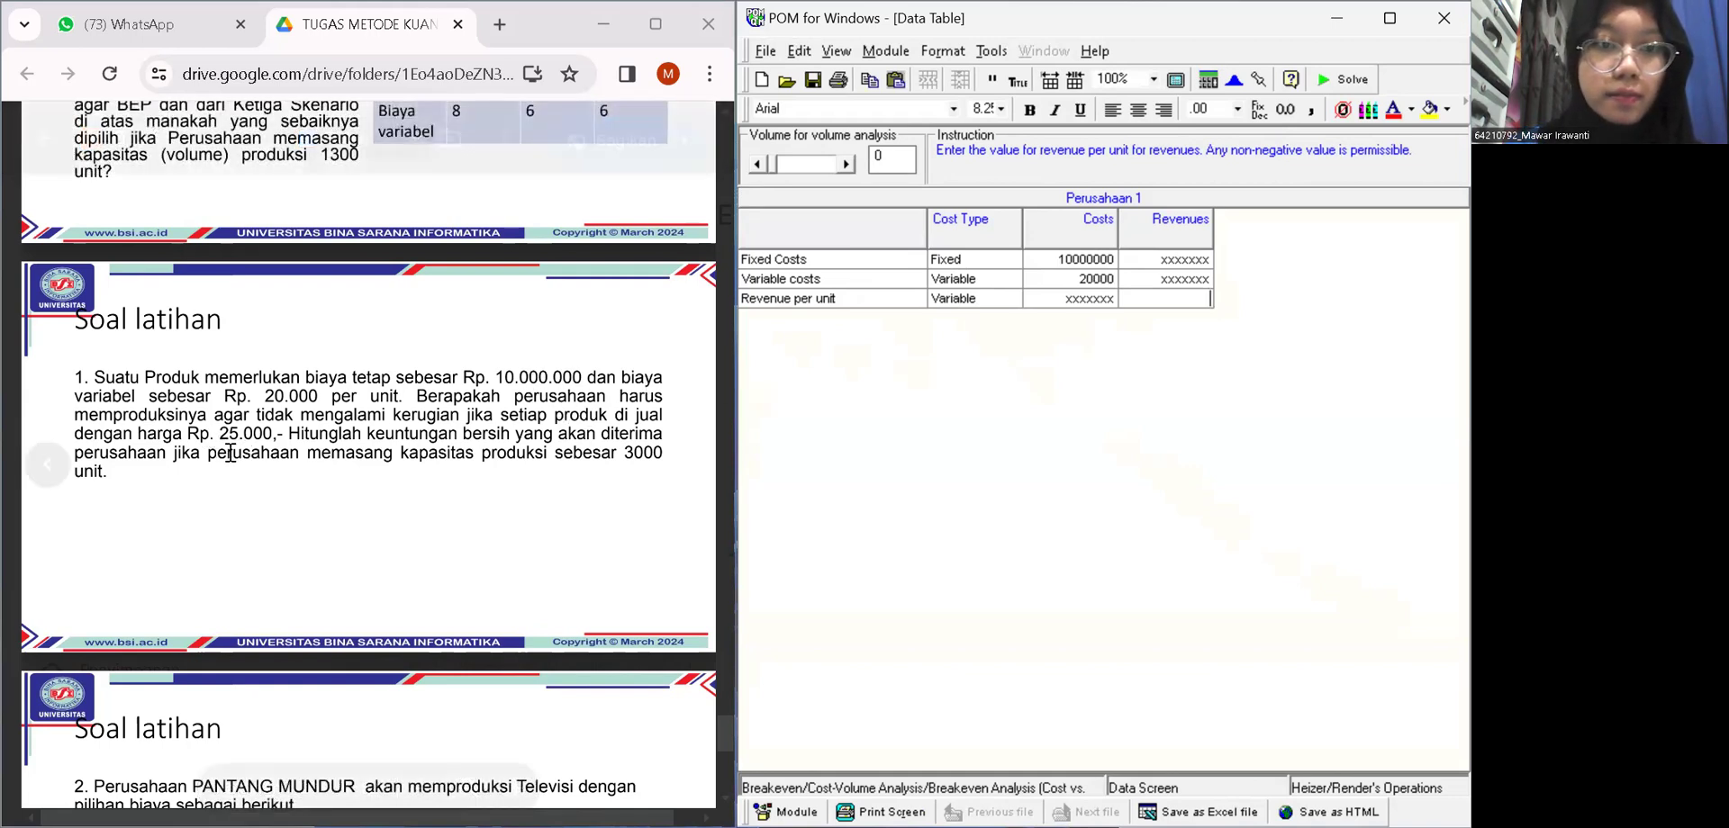
pyautogui.write('25000')
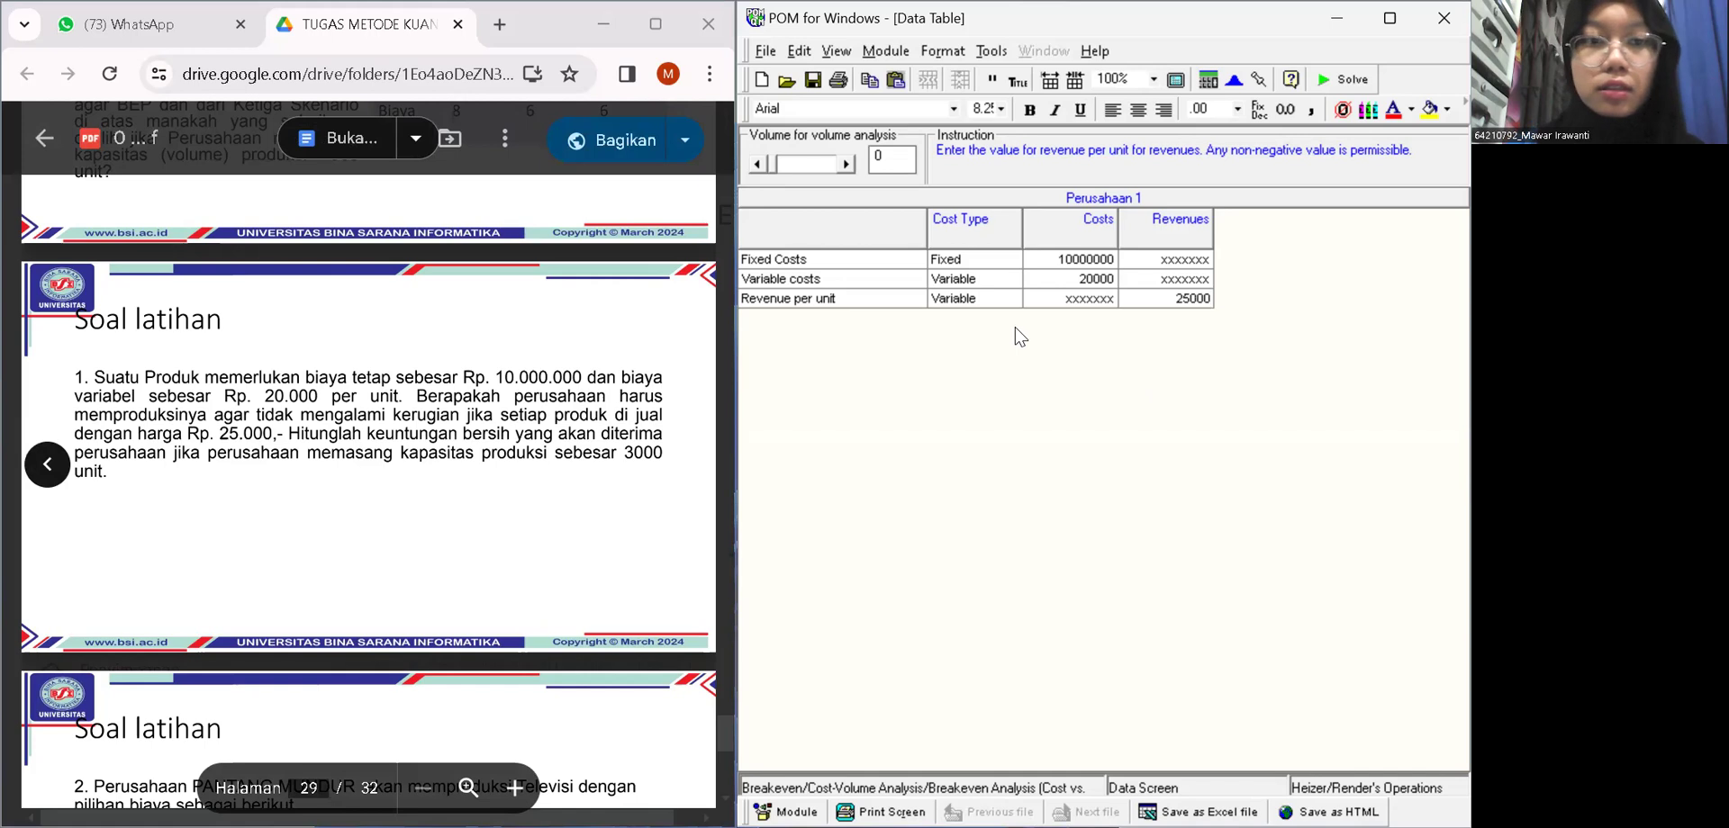
pyautogui.click(1360, 83)
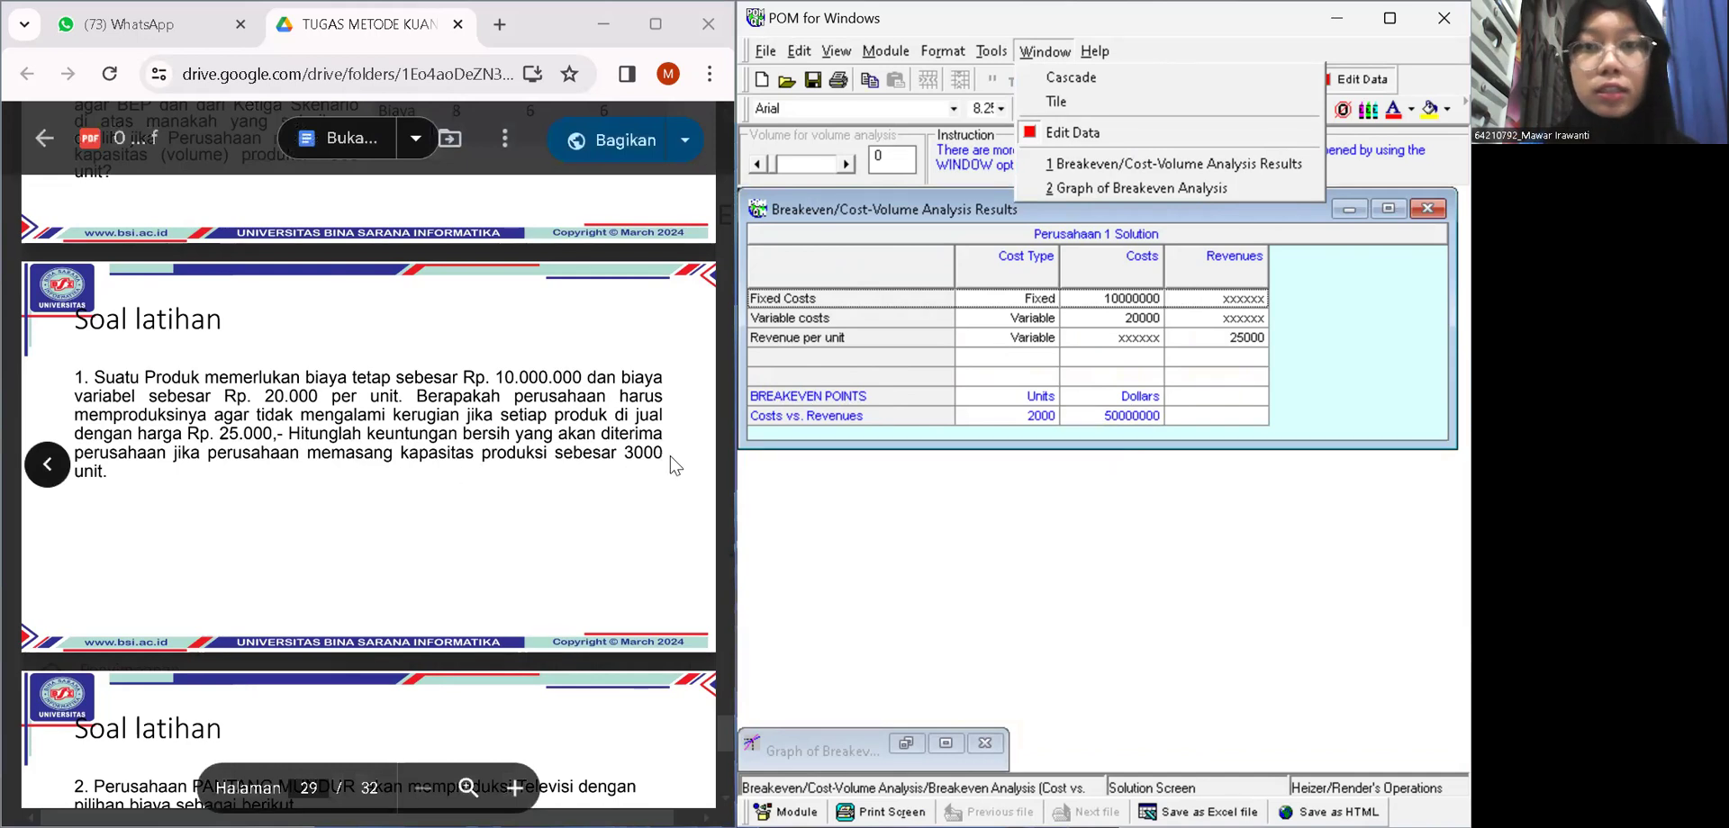
# - Re-solve the Perusahaan 1 data with a volume analysis of 3000 units and display the Graph of Breakeven Analysis
pyautogui.click(1116, 134)
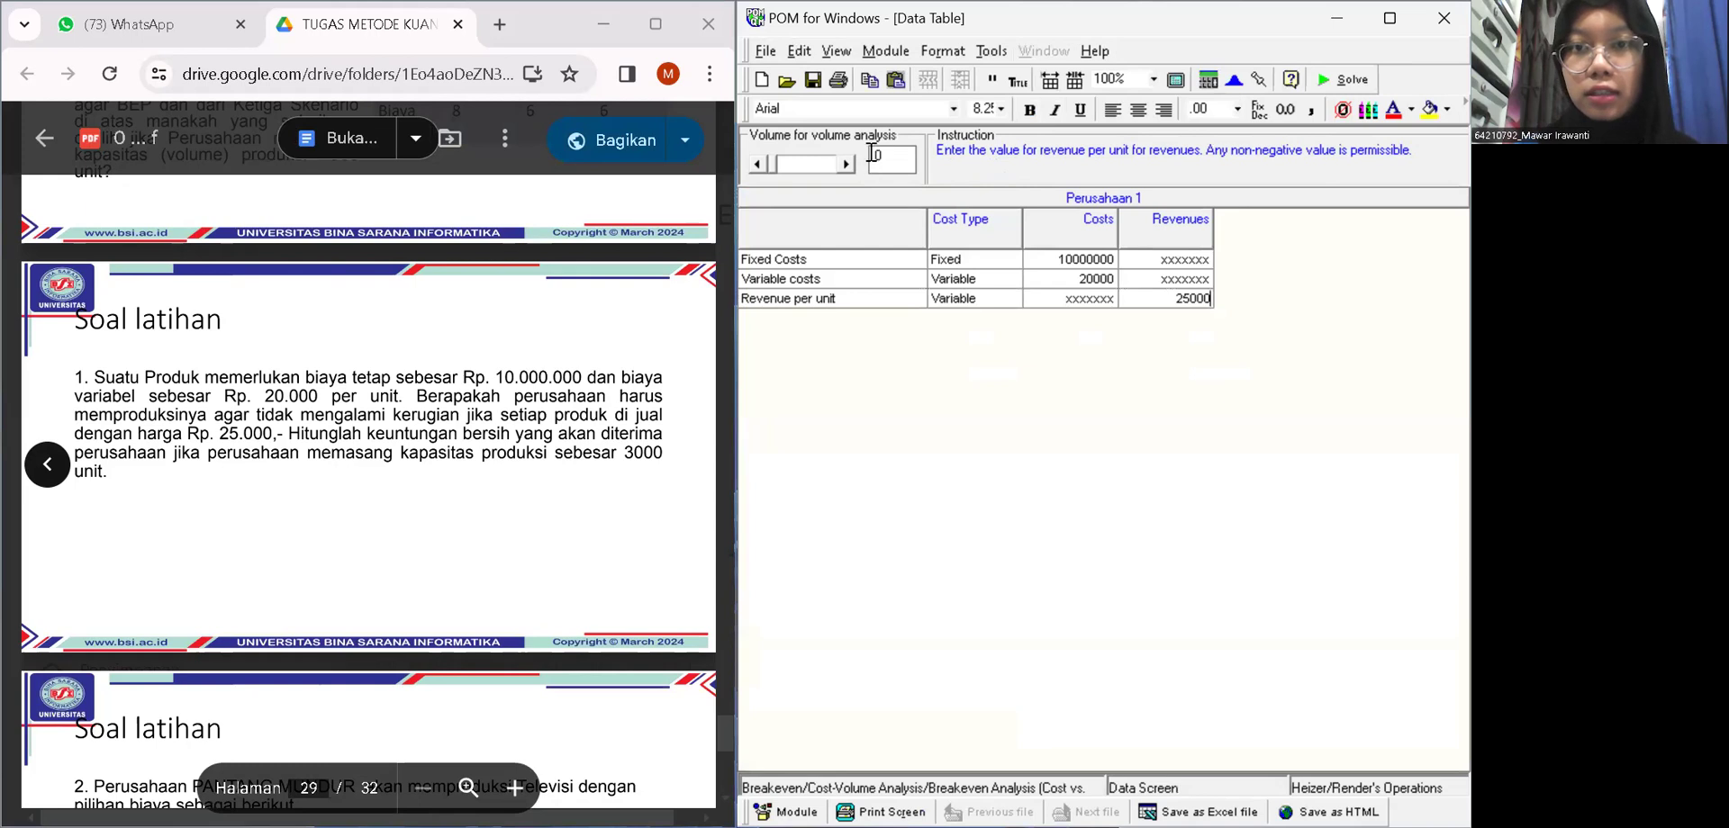
pyautogui.click(883, 157)
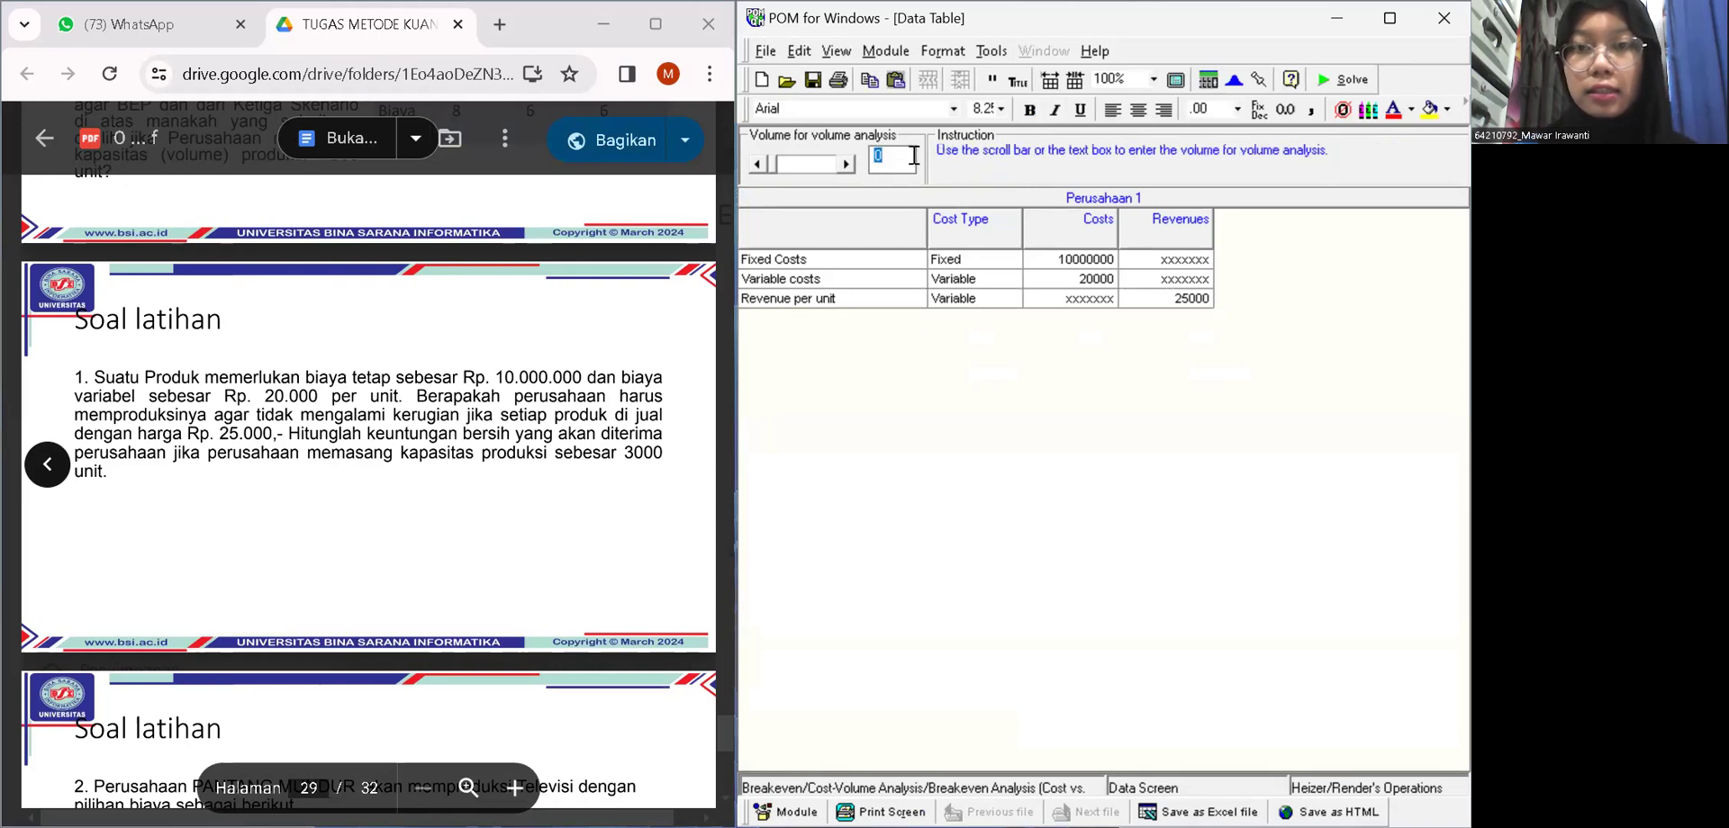
pyautogui.write('3')
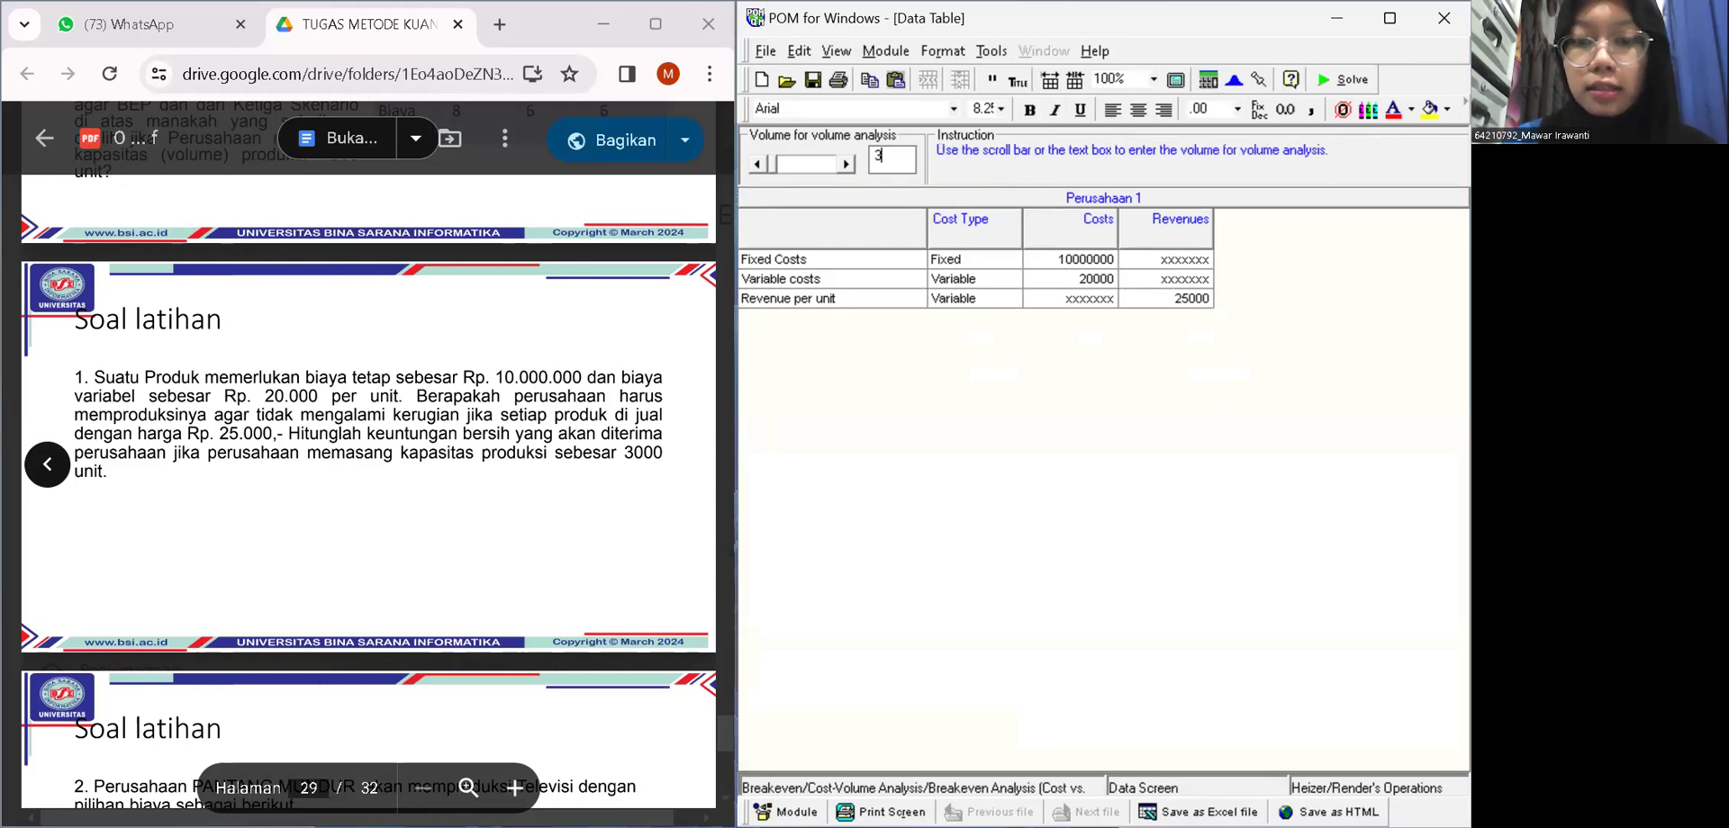
pyautogui.write('000')
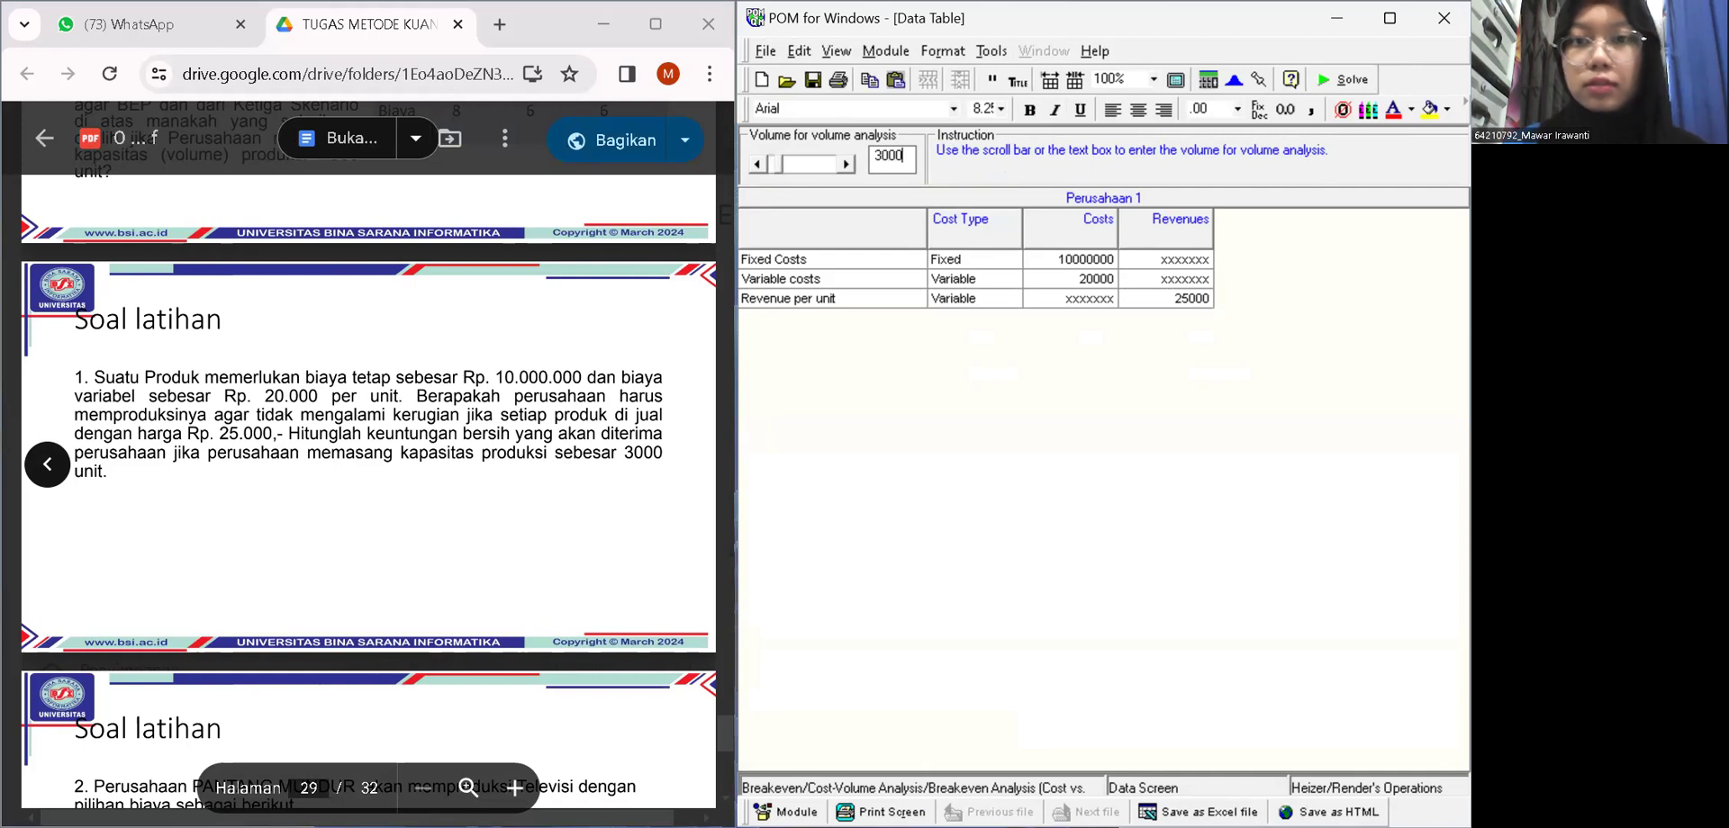
pyautogui.click(1348, 81)
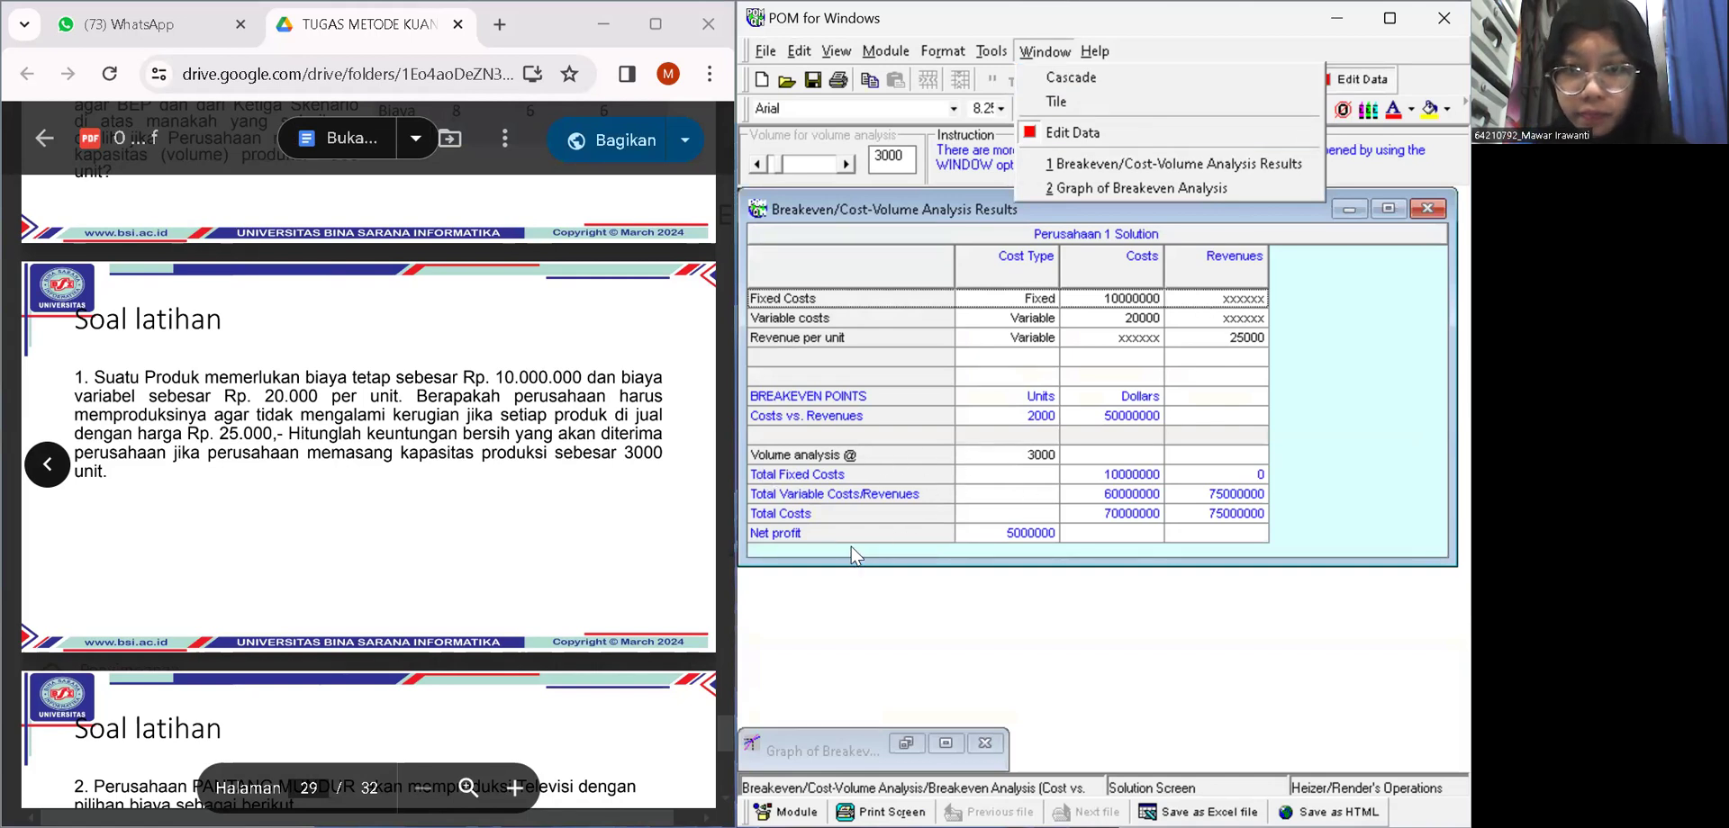
pyautogui.click(1039, 537)
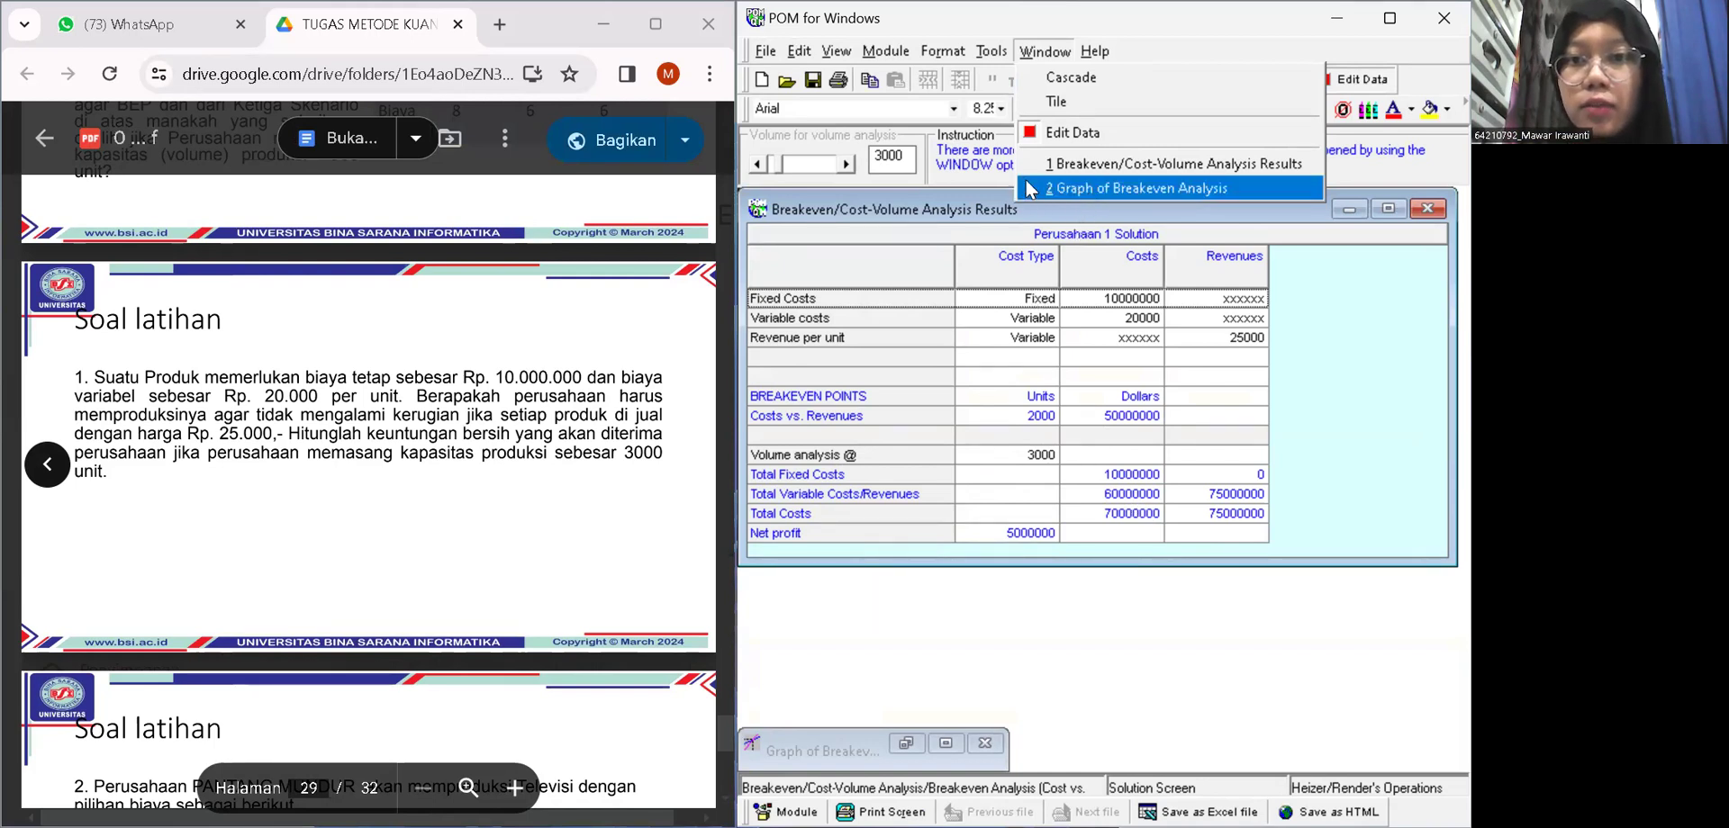
pyautogui.click(1070, 186)
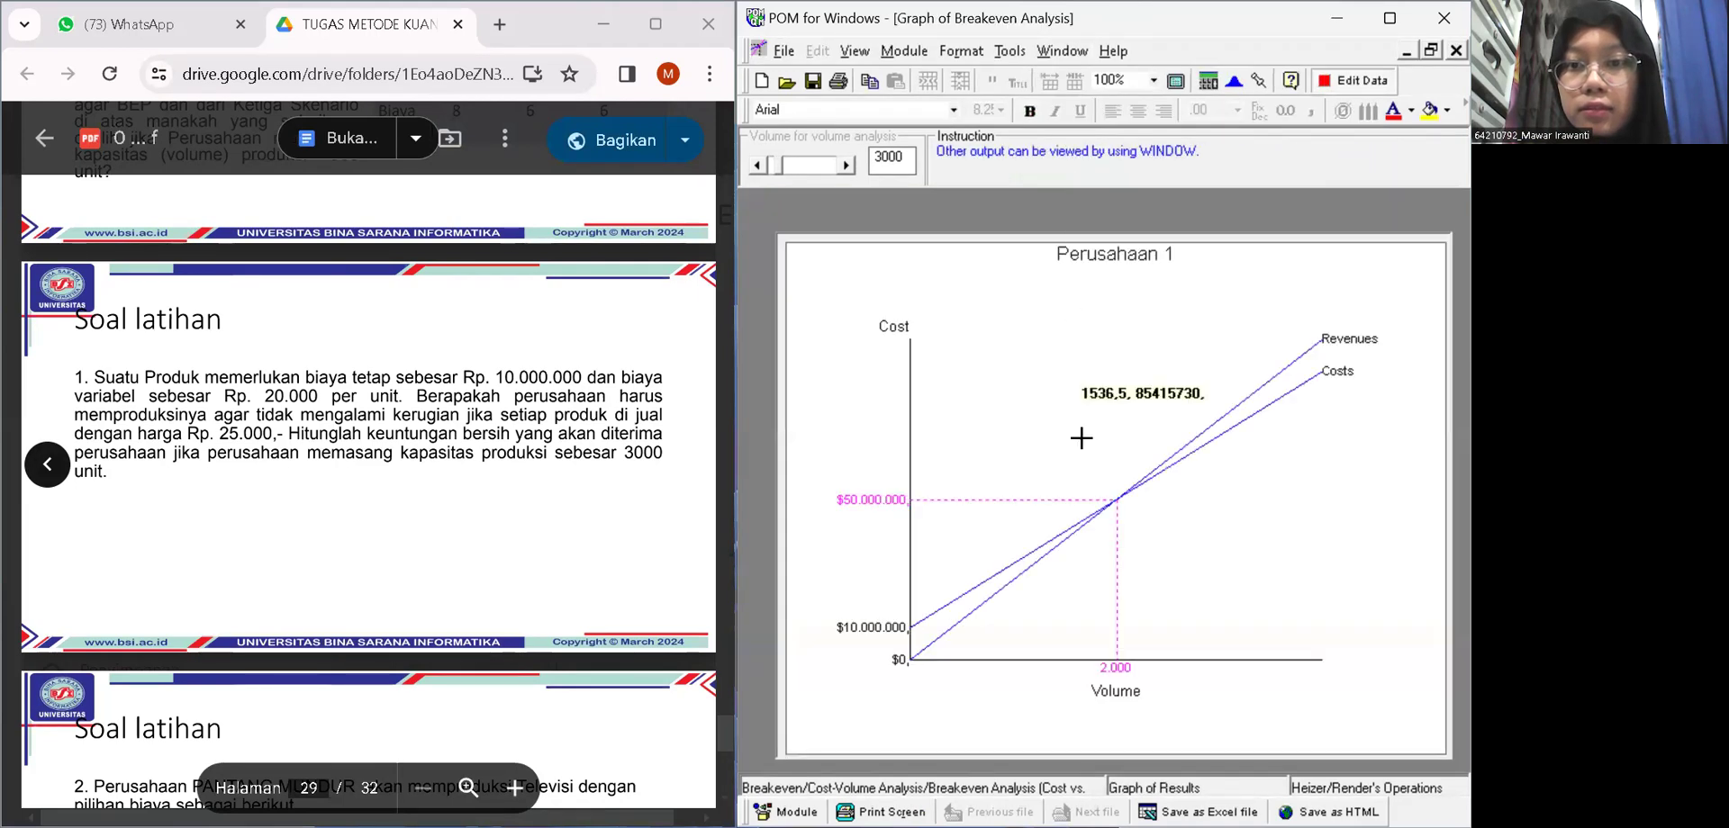
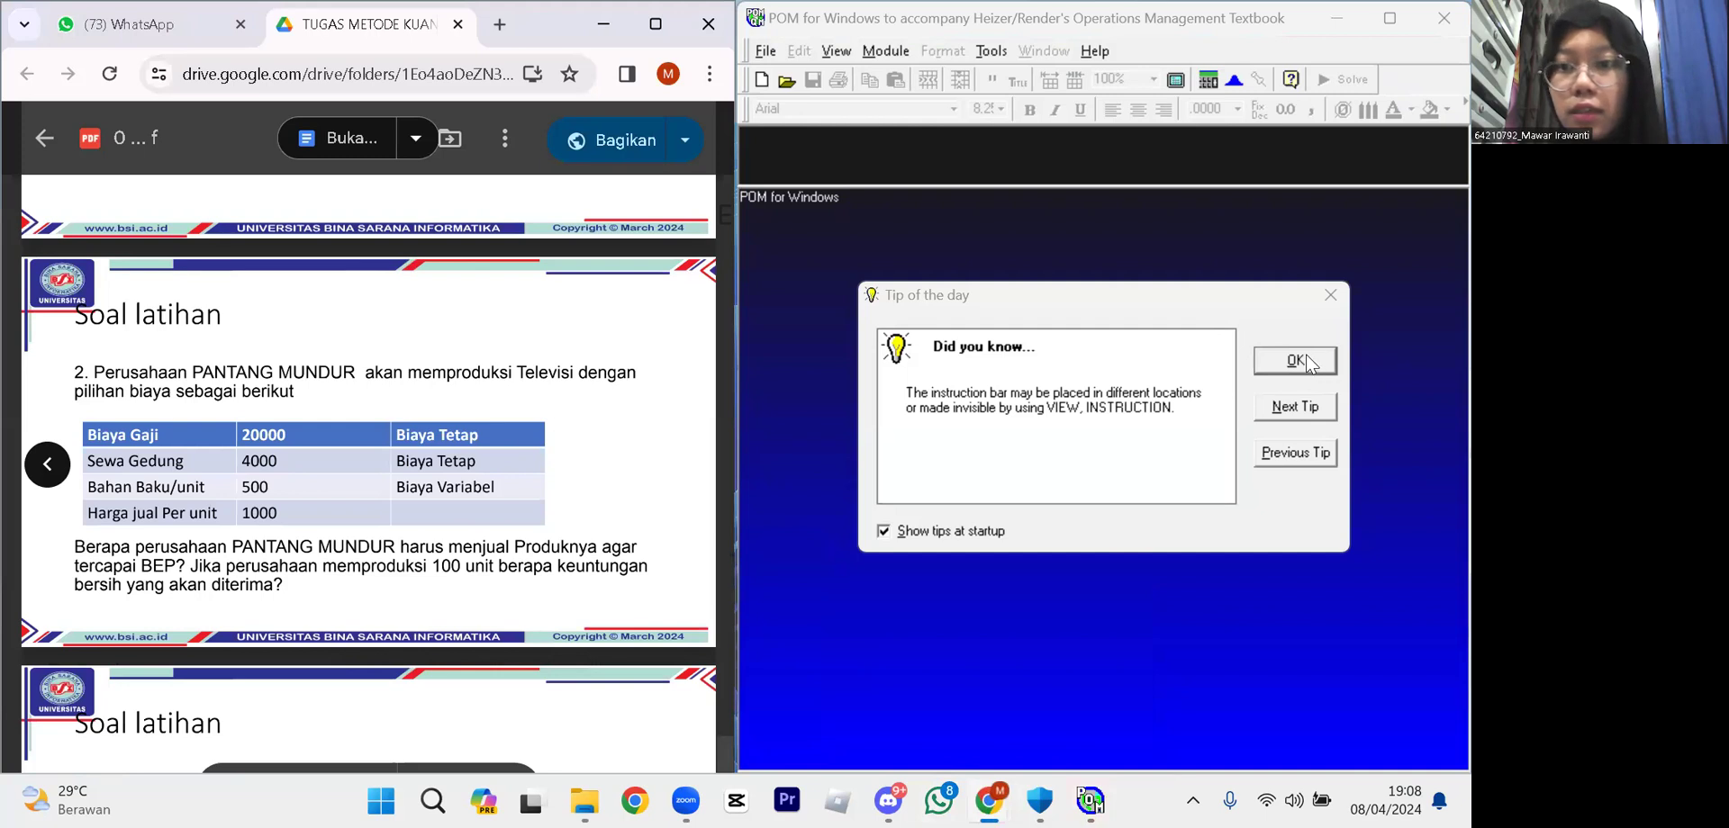
# - Create a Breakeven Analysis (Cost vs. Revenue) data set titled "Perusahaan Pantang mundur" in the Breakeven/Cost-Volume Analysis module
pyautogui.hotkey('alt', 'm')
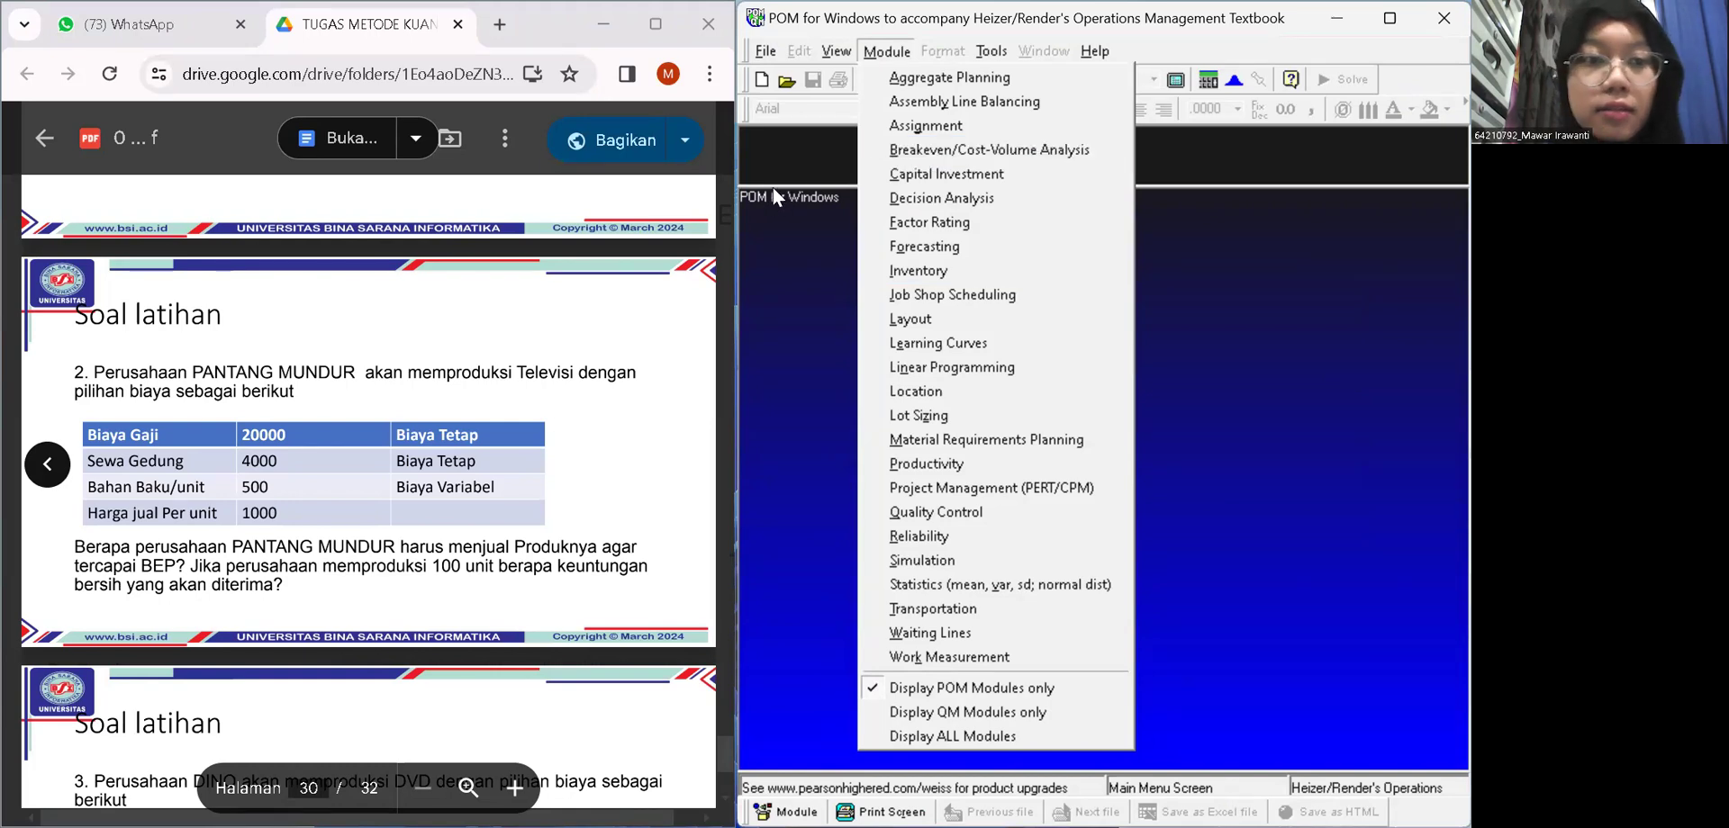
pyautogui.click(928, 149)
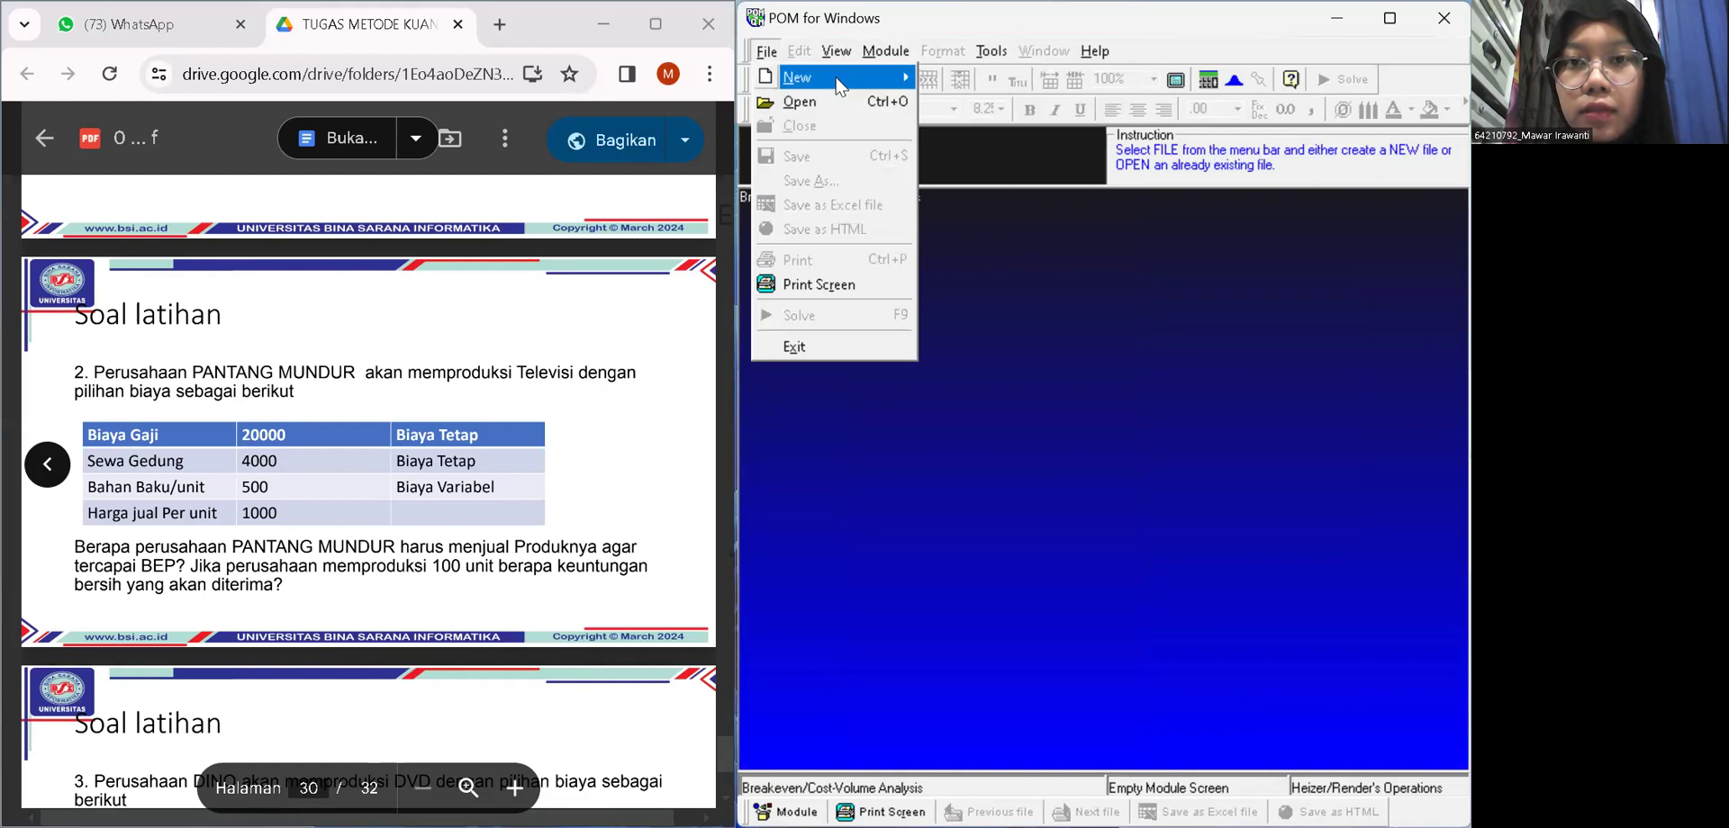
pyautogui.moveTo(833, 81)
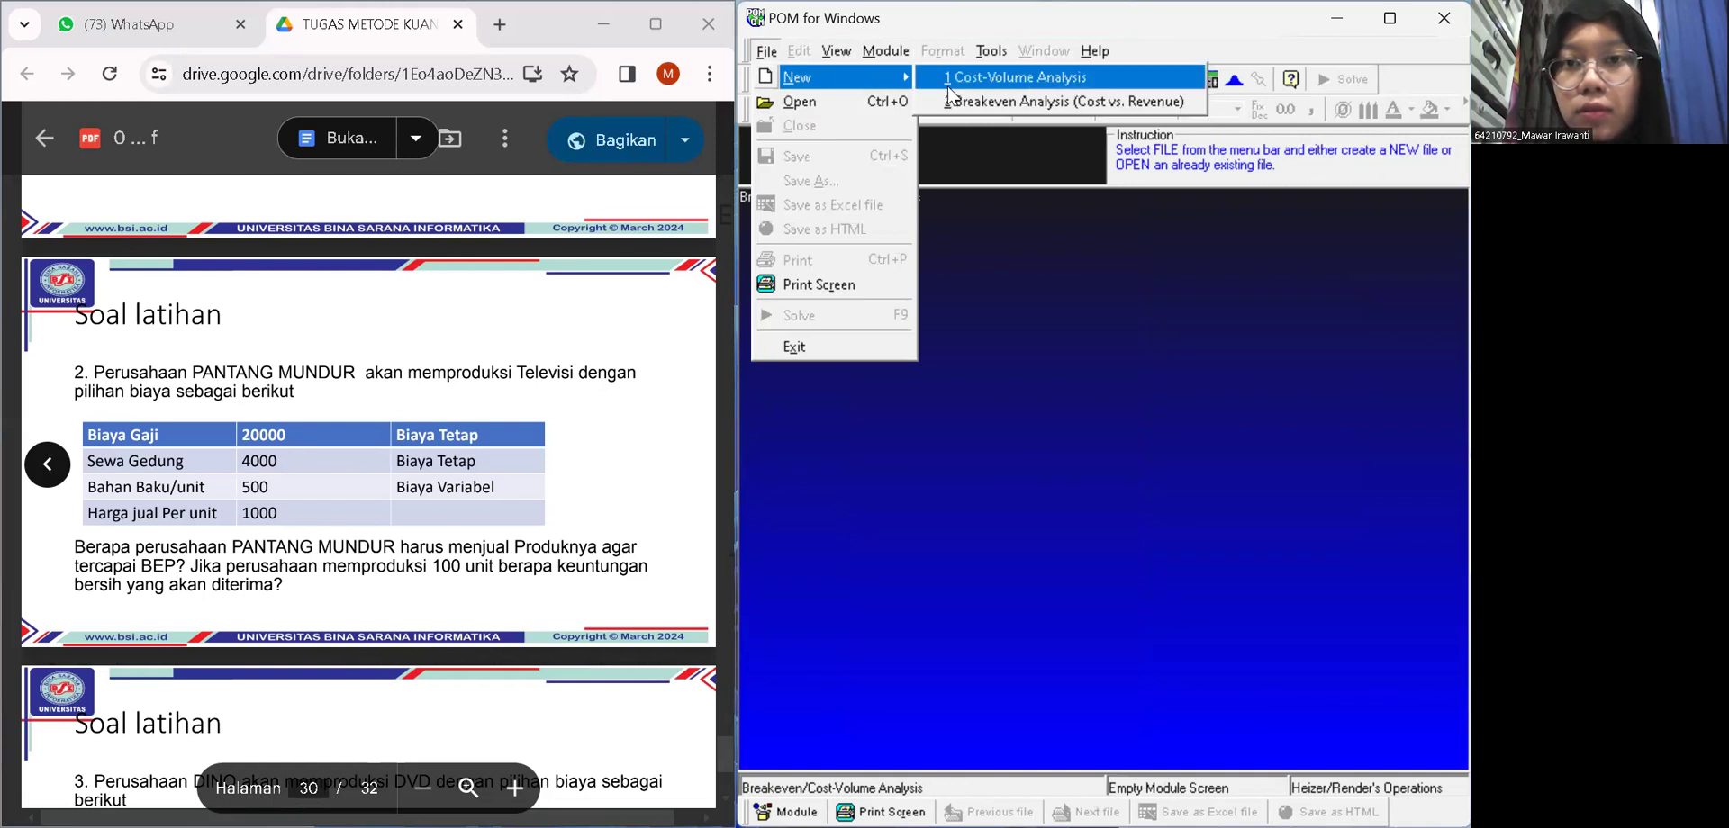
pyautogui.click(963, 105)
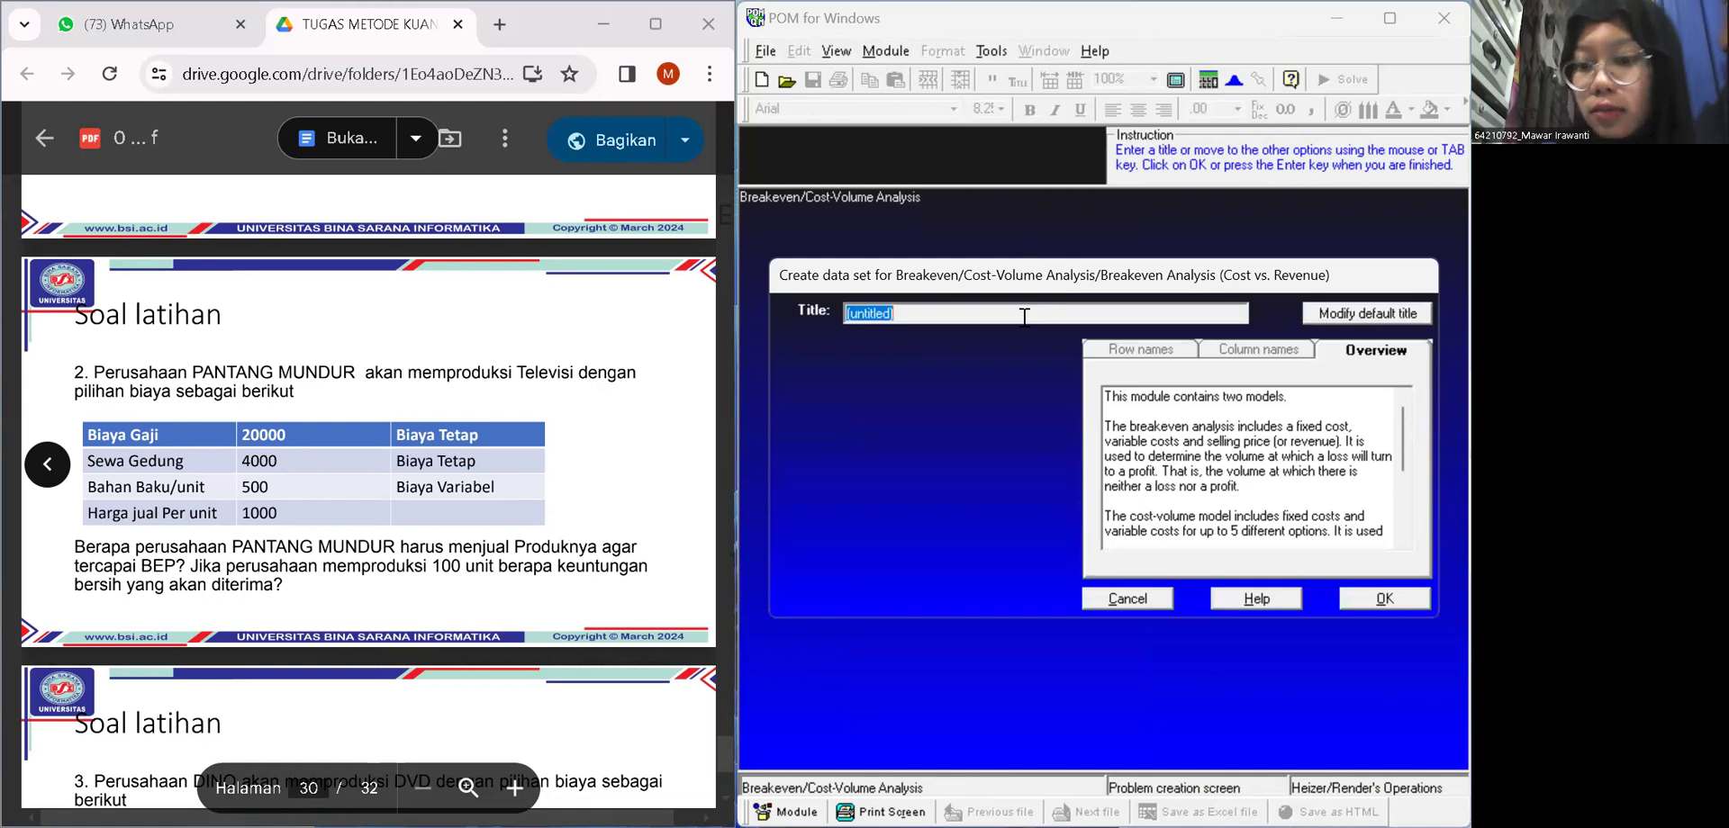
pyautogui.press('BackSpace')
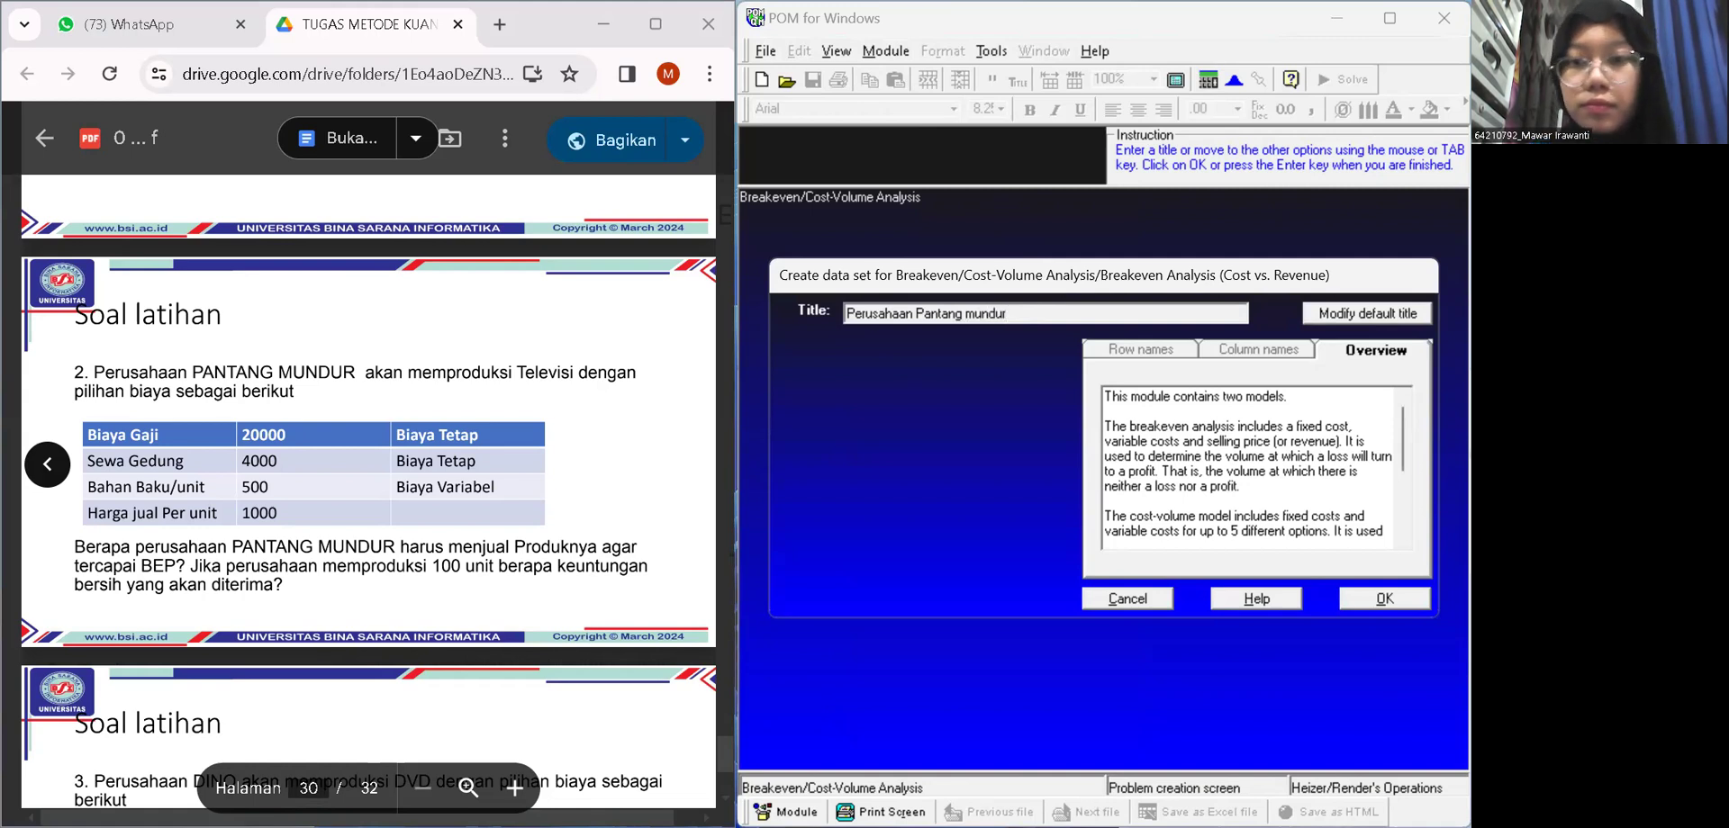
pyautogui.click(1365, 603)
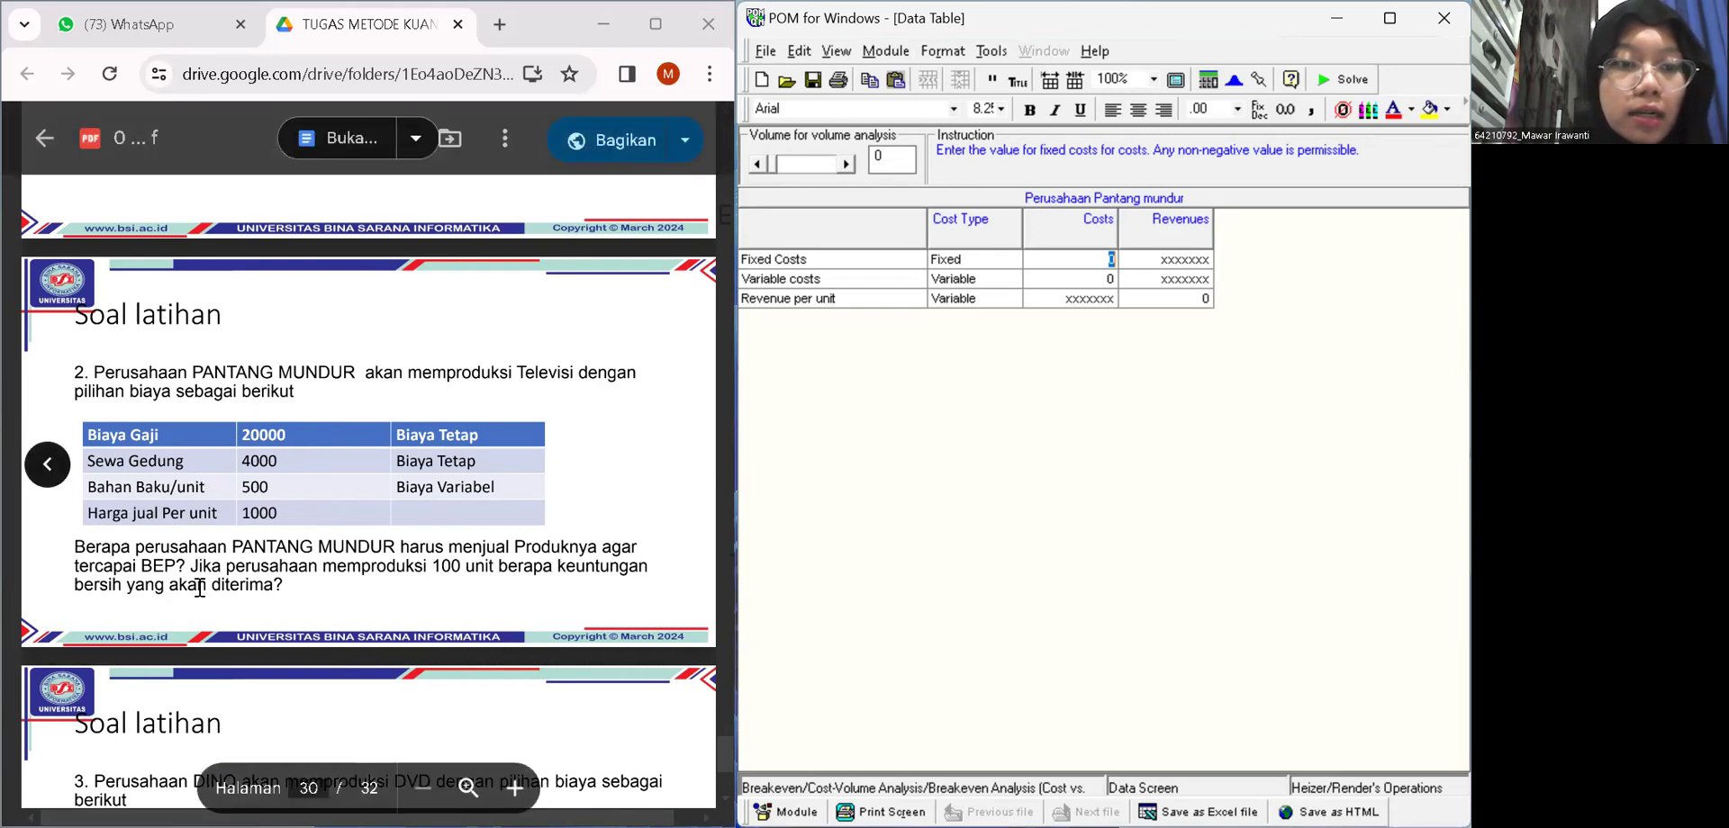
# - Fill the Perusahaan Pantang mundur table with fixed costs of 24000, variable costs of 500 and revenue per unit of 1000
pyautogui.click(845, 491)
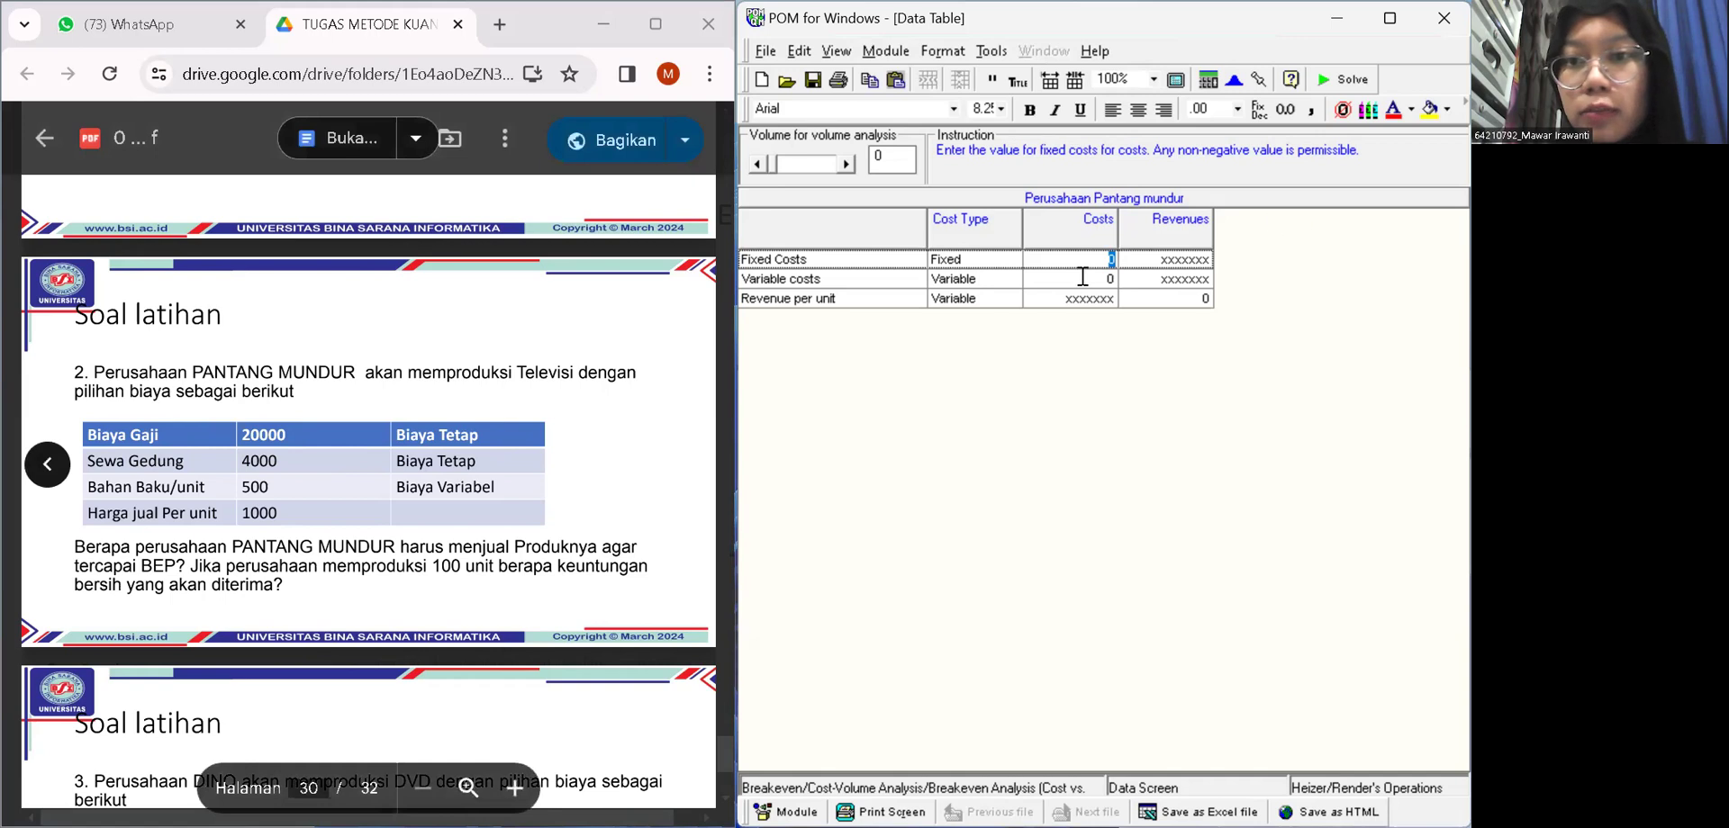
pyautogui.click(1117, 259)
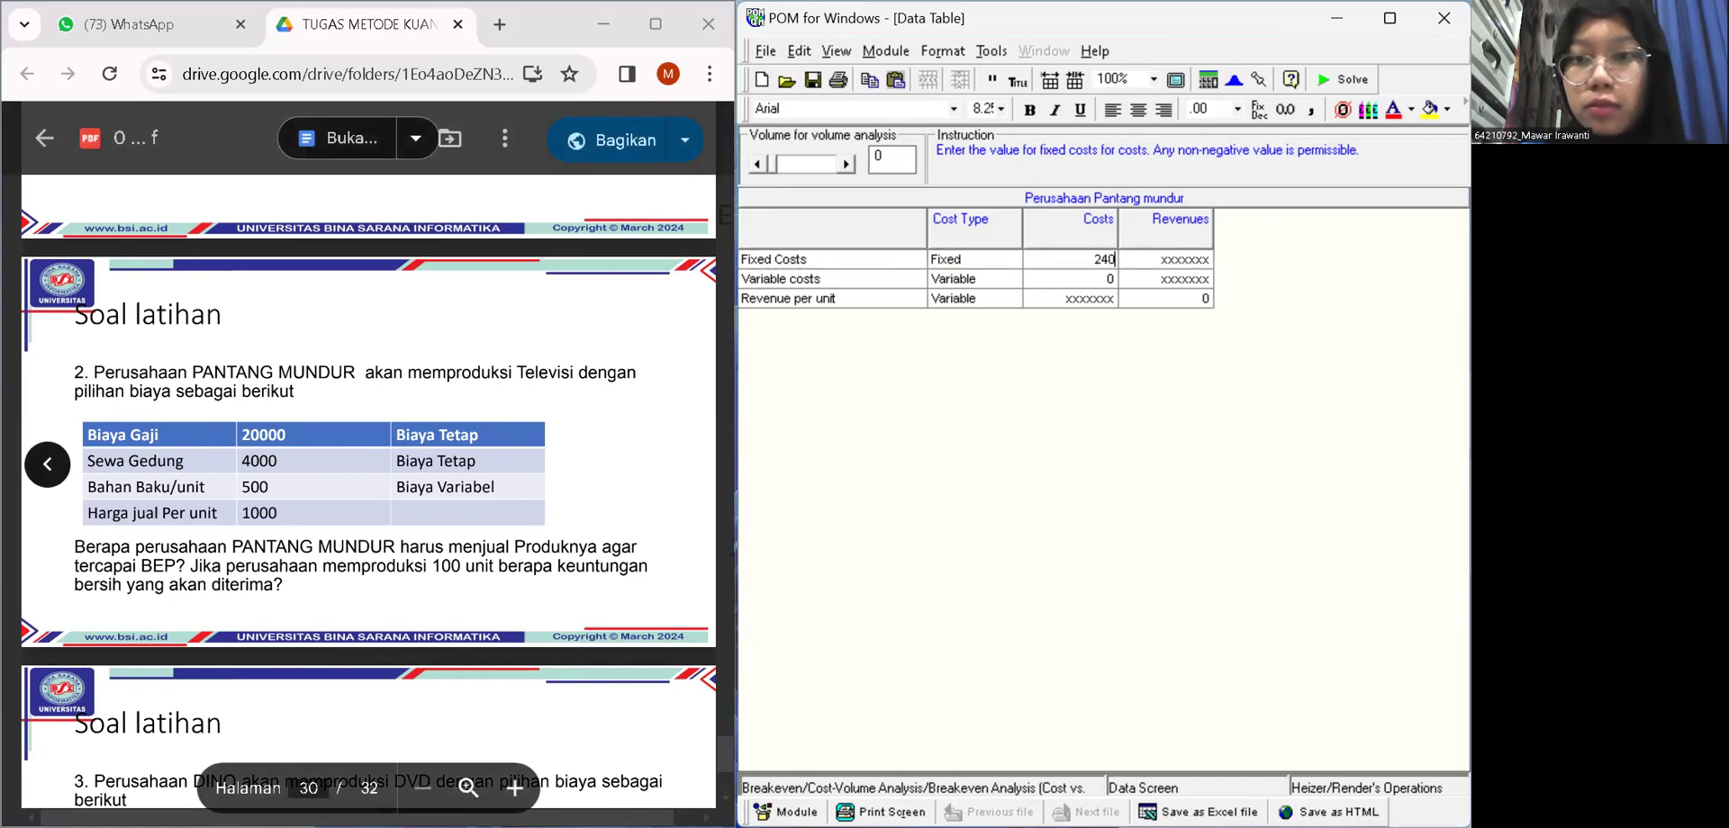
pyautogui.press('Return')
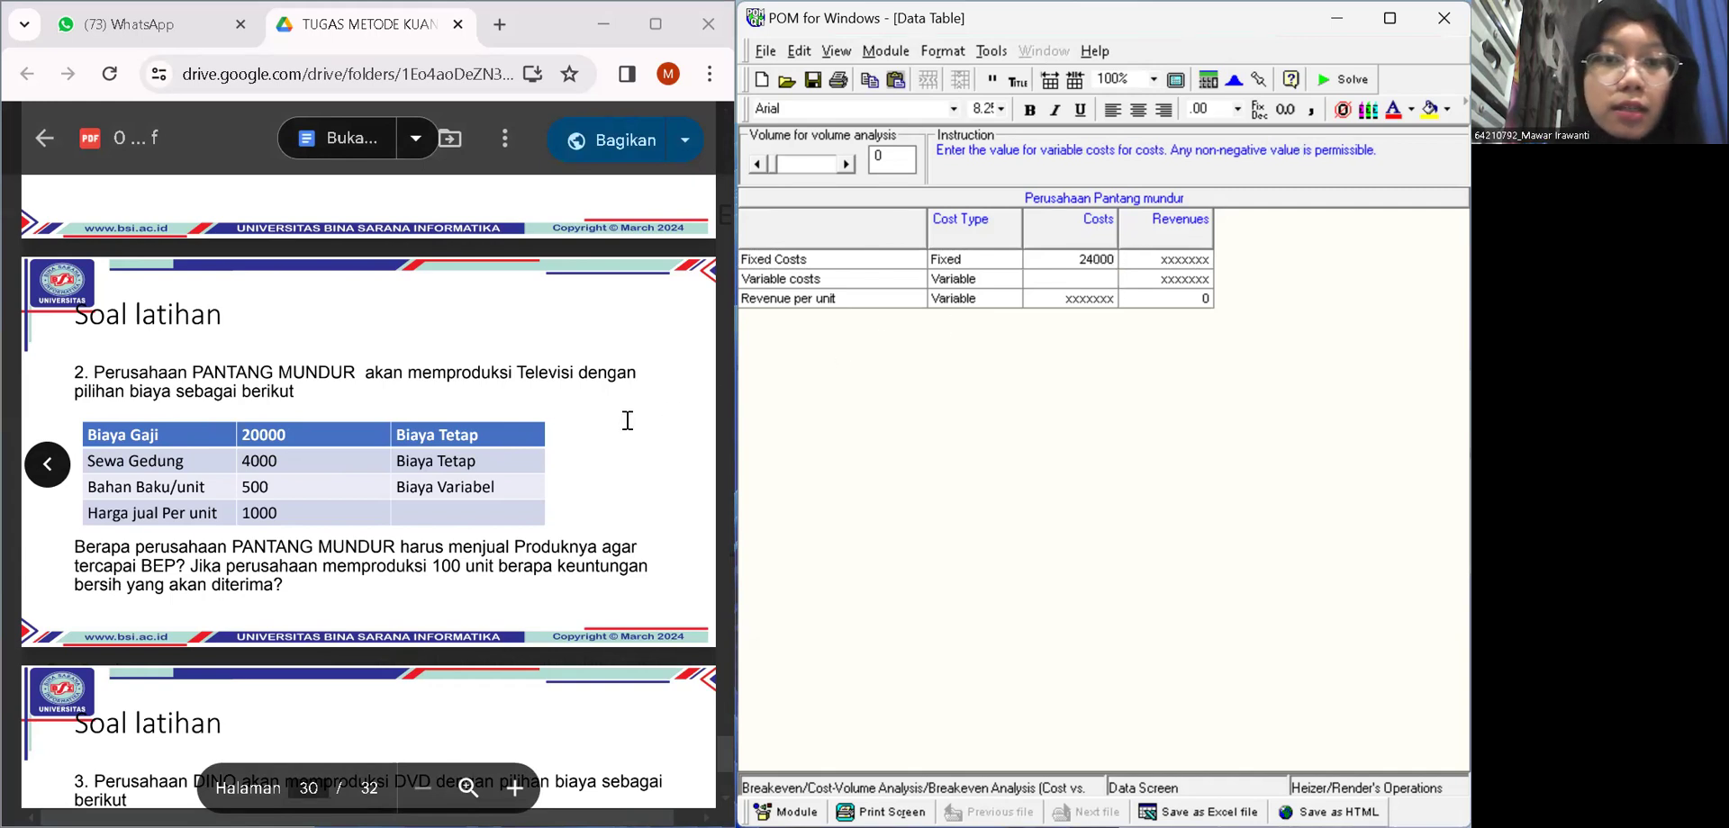
pyautogui.write('500')
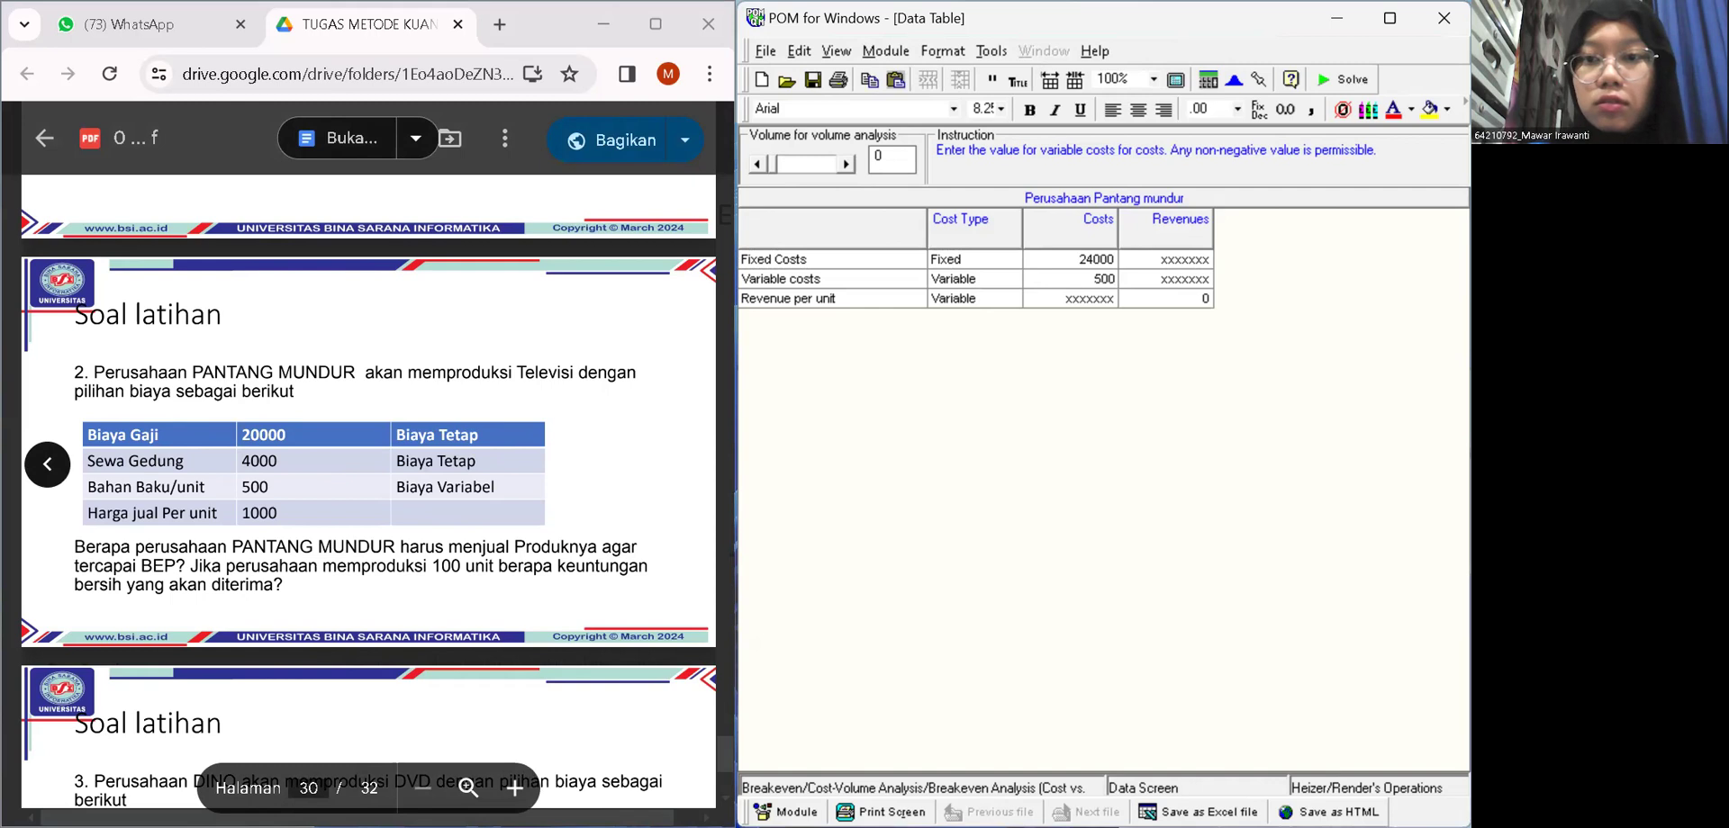
pyautogui.click(1217, 306)
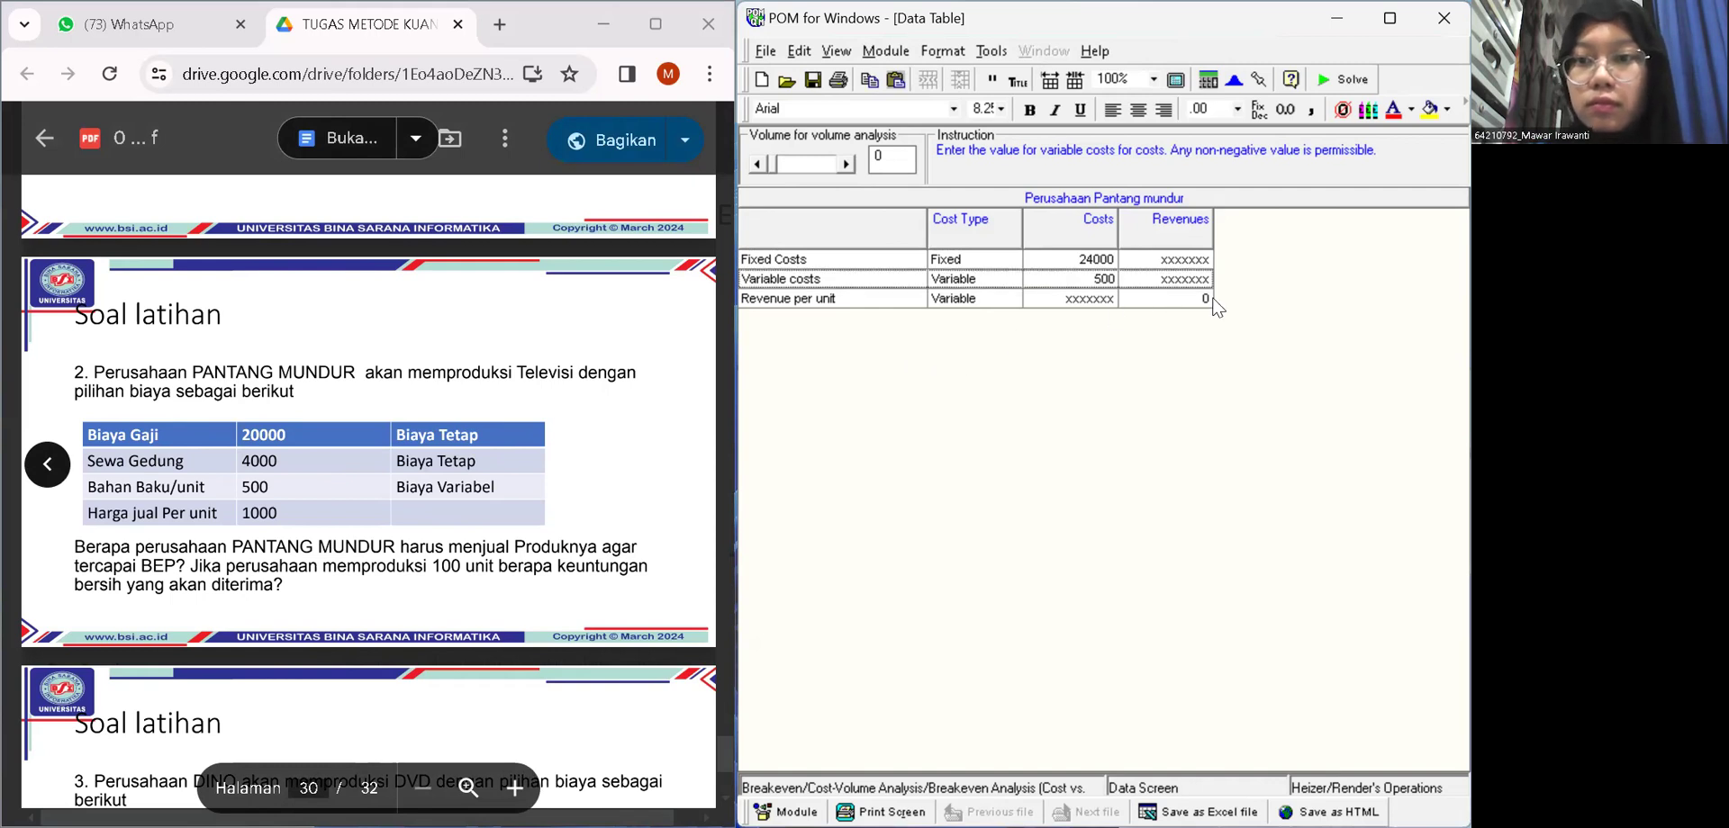
pyautogui.click(1206, 298)
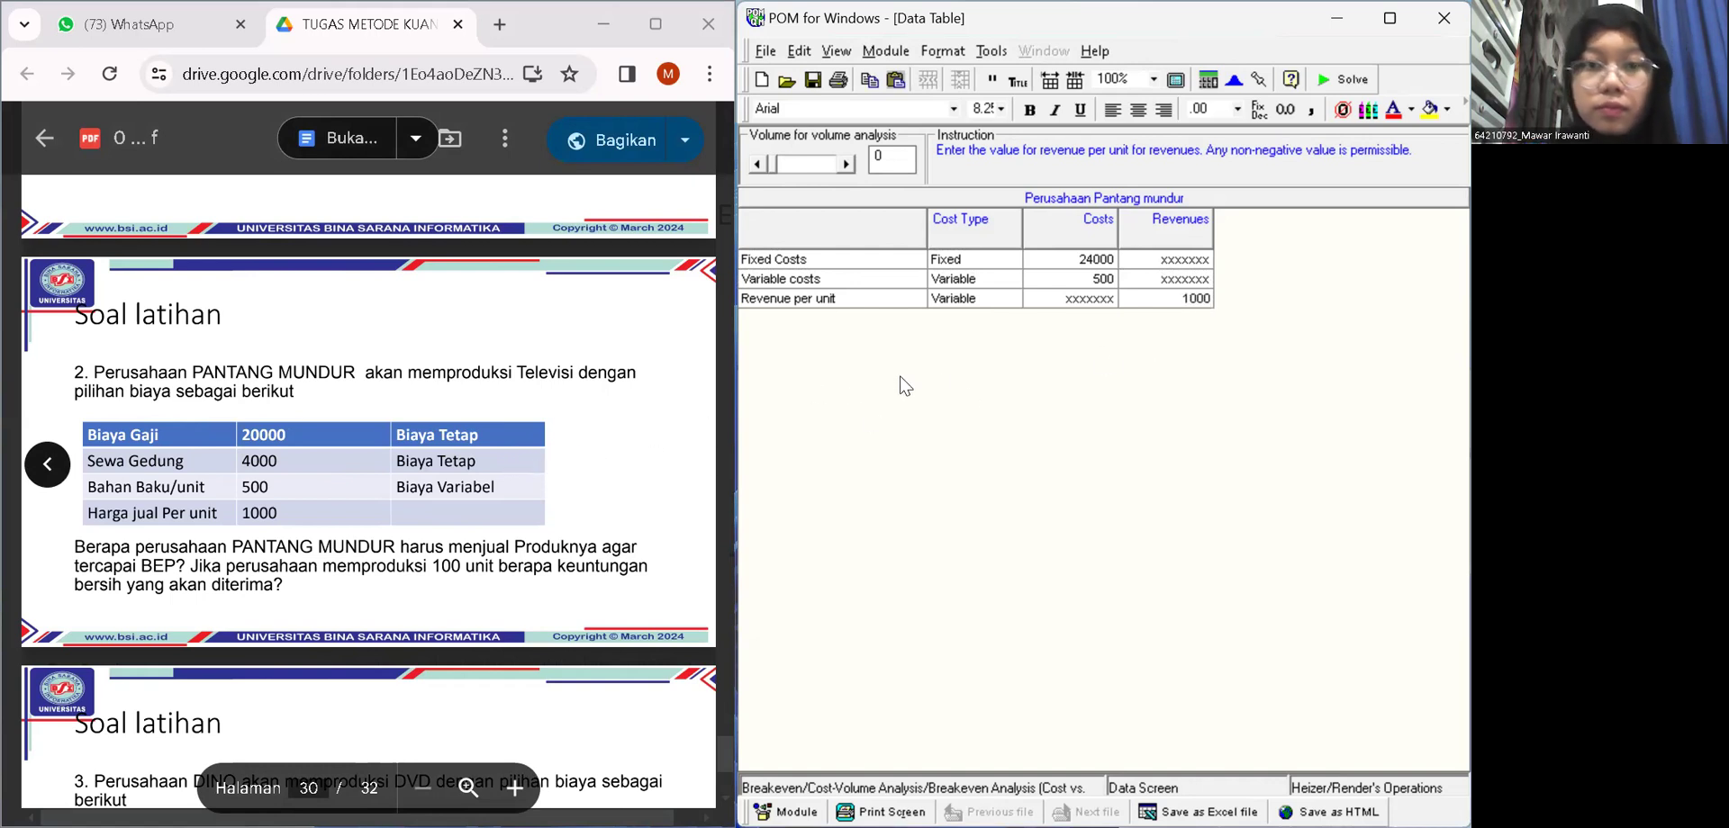
pyautogui.press('Return')
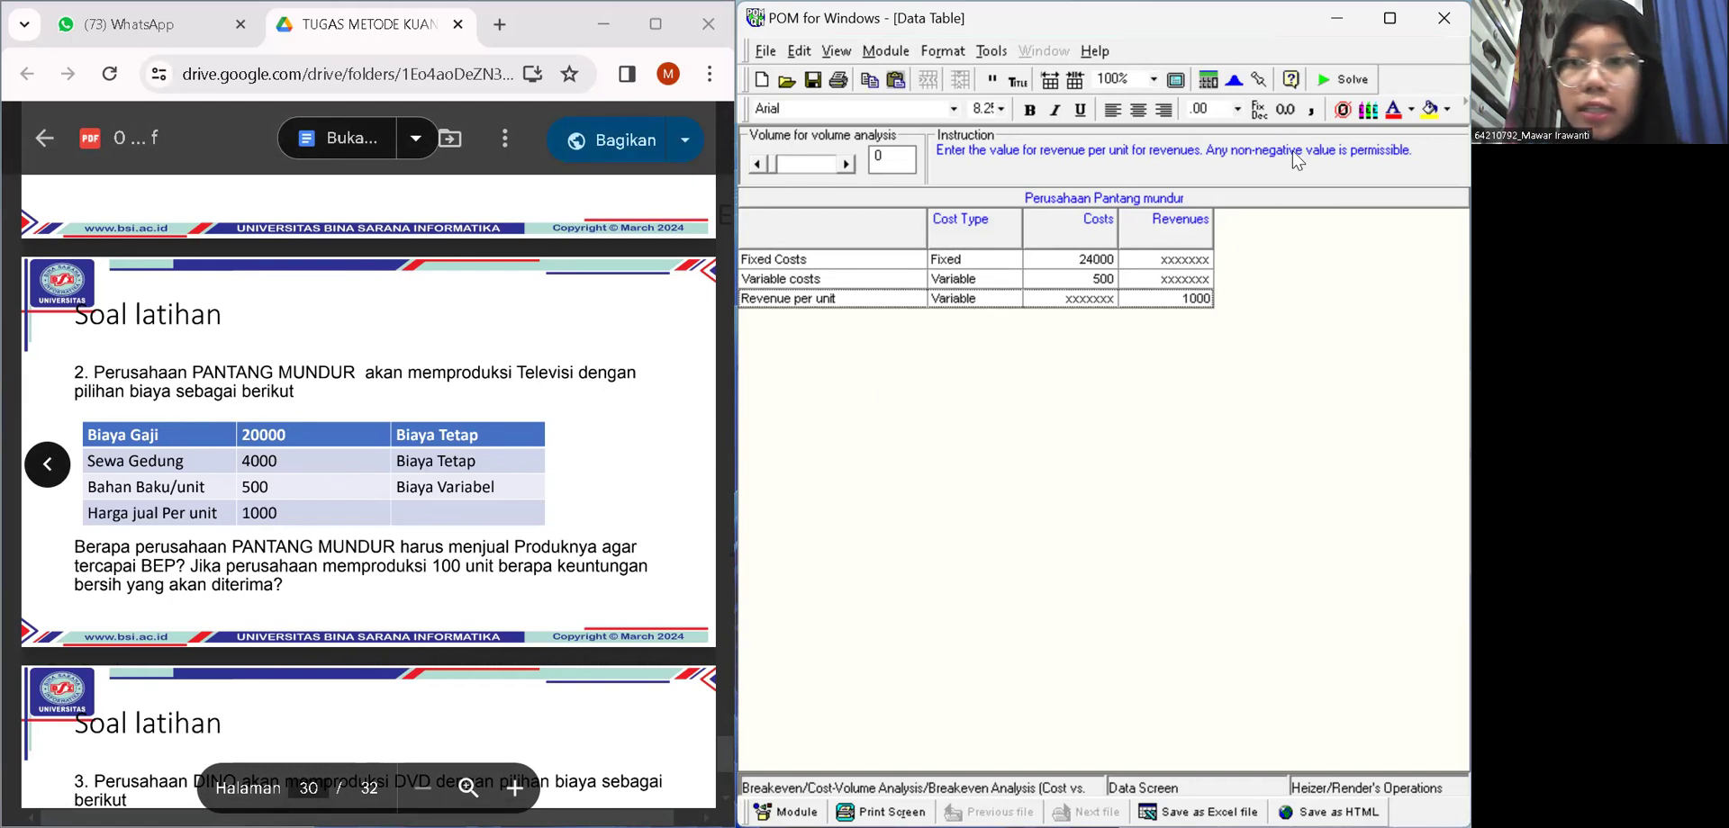
# - Solve the Perusahaan Pantang mundur data with a volume analysis of 100 units and display the Graph of Breakeven Analysis
pyautogui.click(1369, 78)
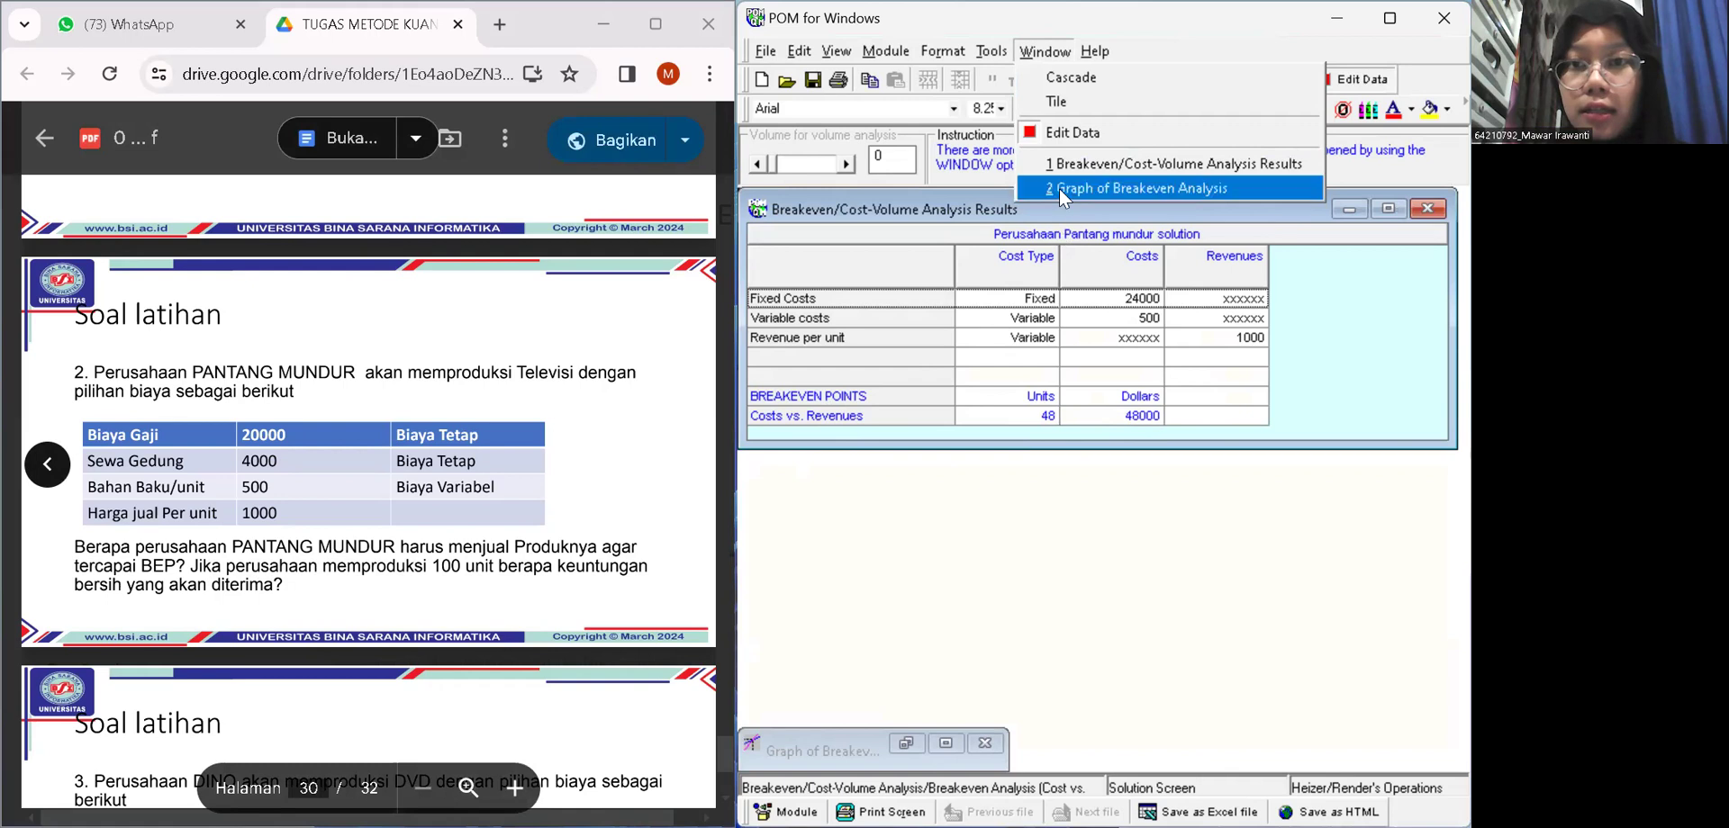
pyautogui.click(1077, 133)
pyautogui.click(900, 160)
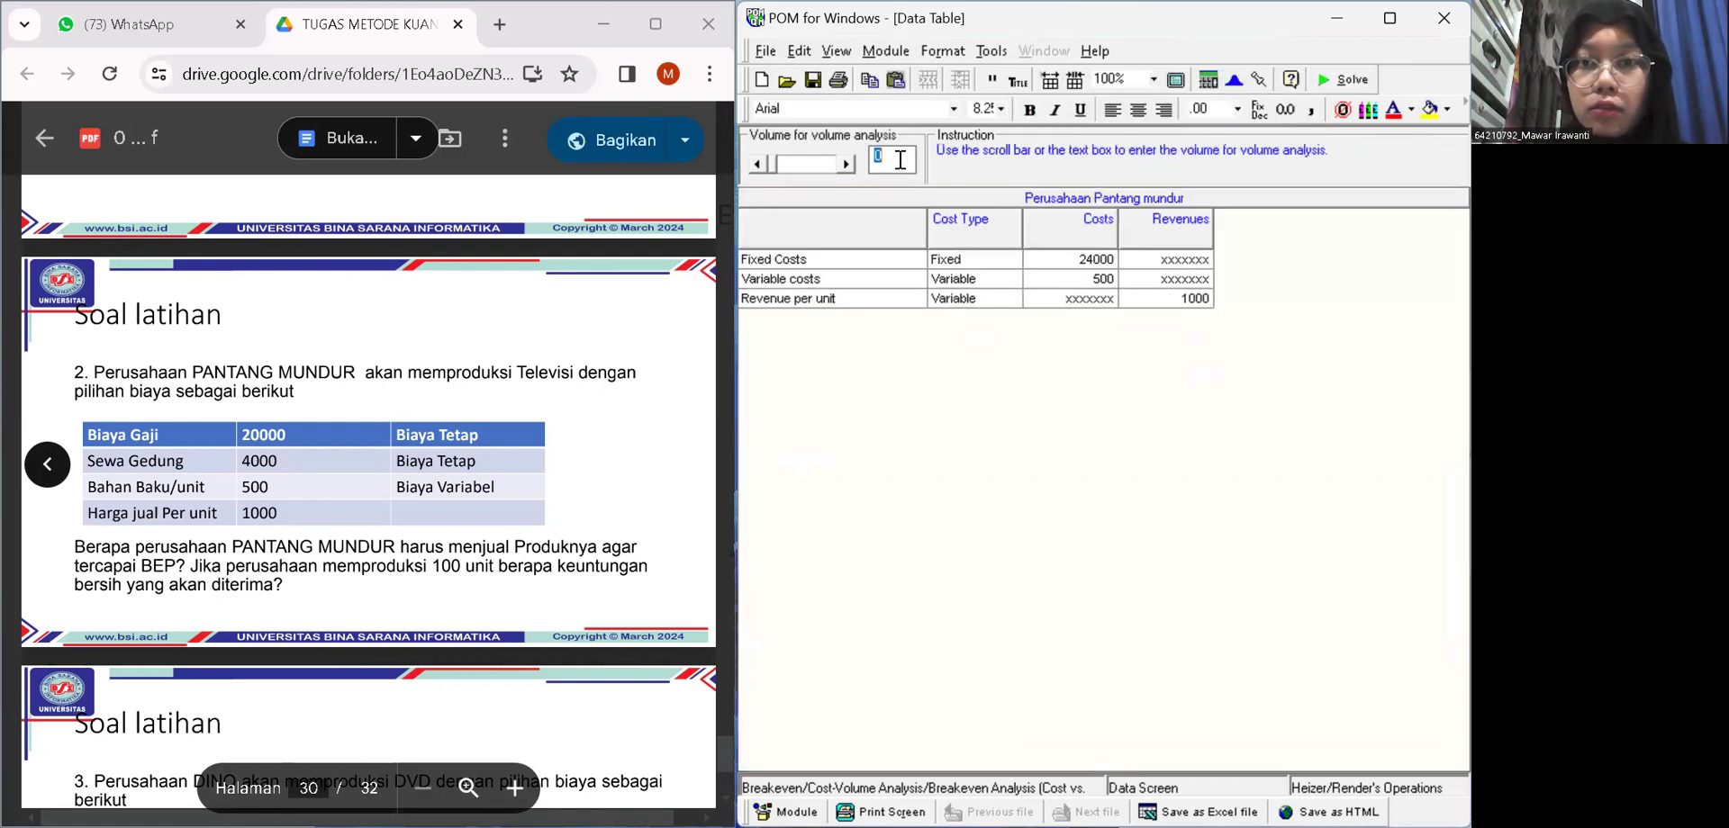
pyautogui.write('100')
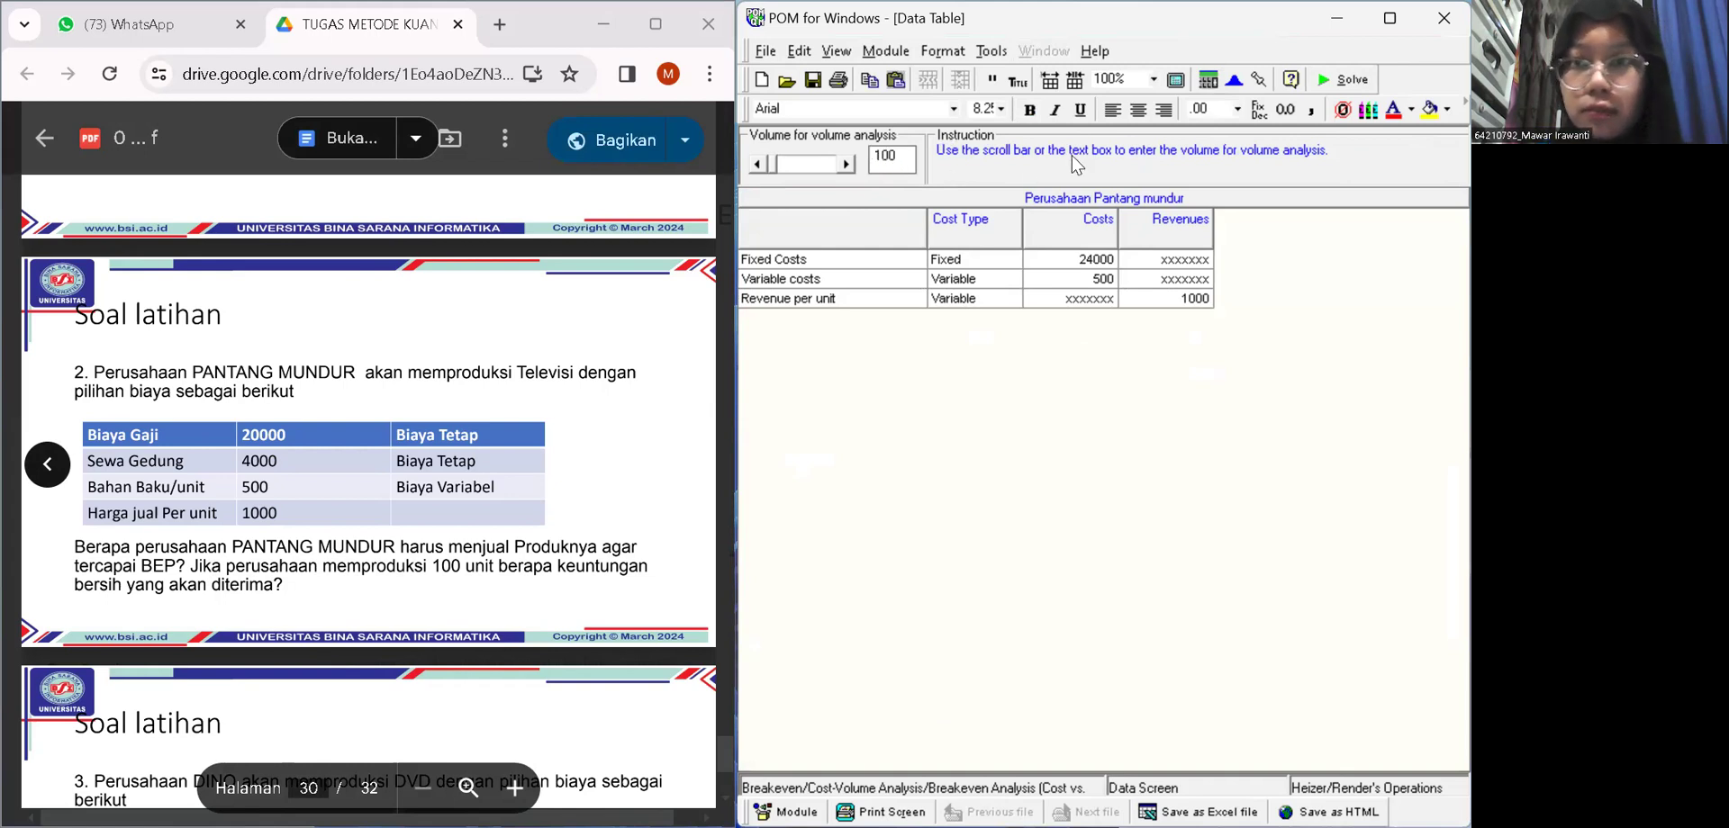
pyautogui.click(1364, 87)
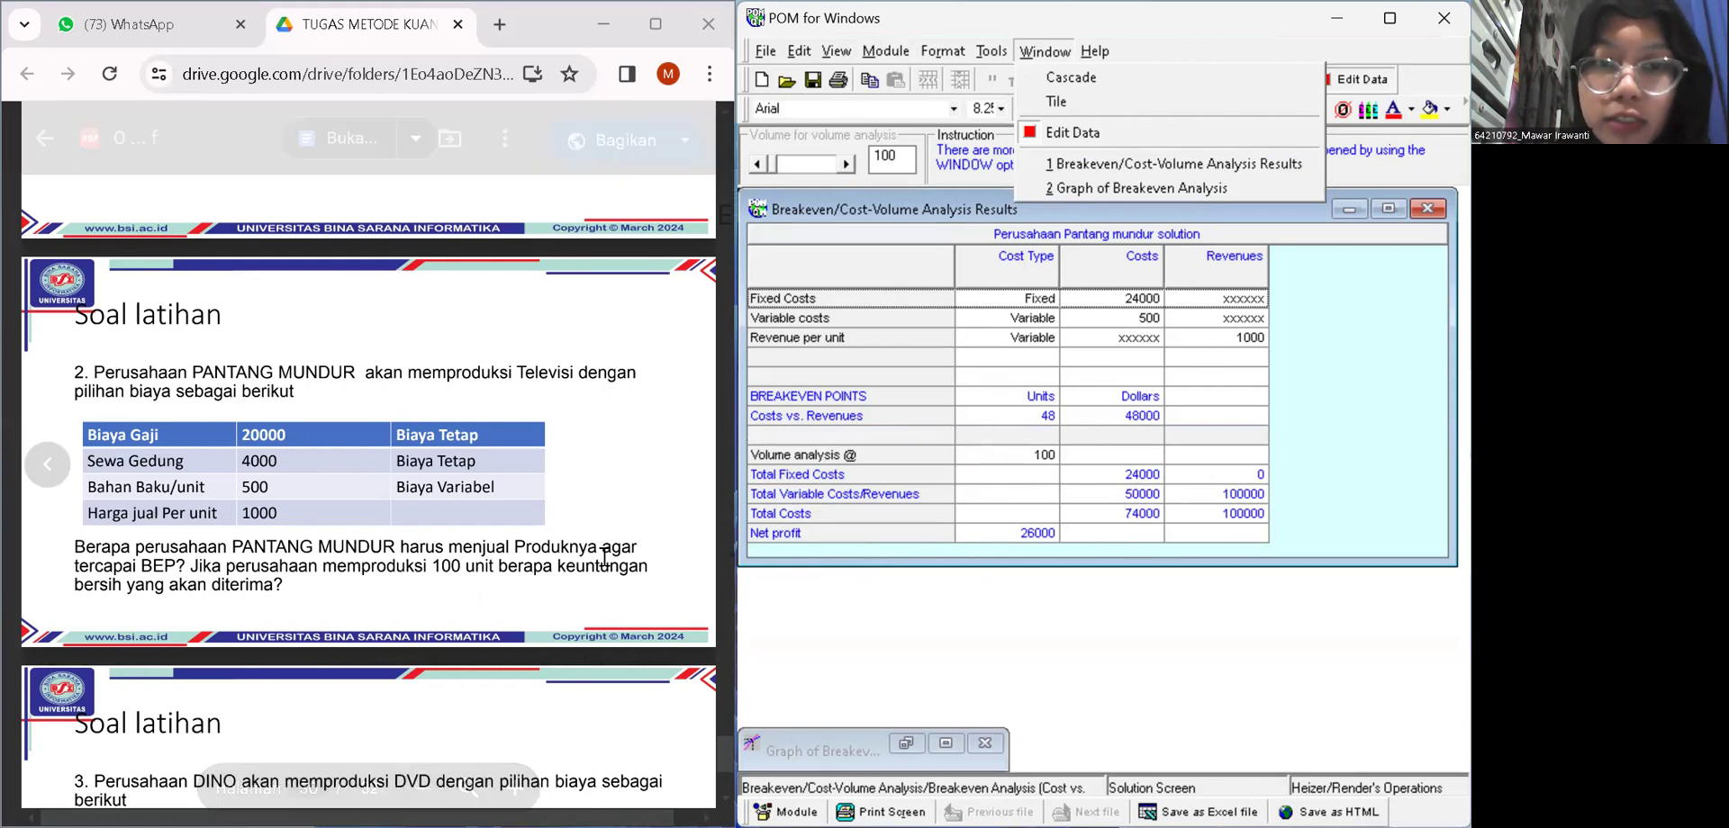
pyautogui.click(1117, 191)
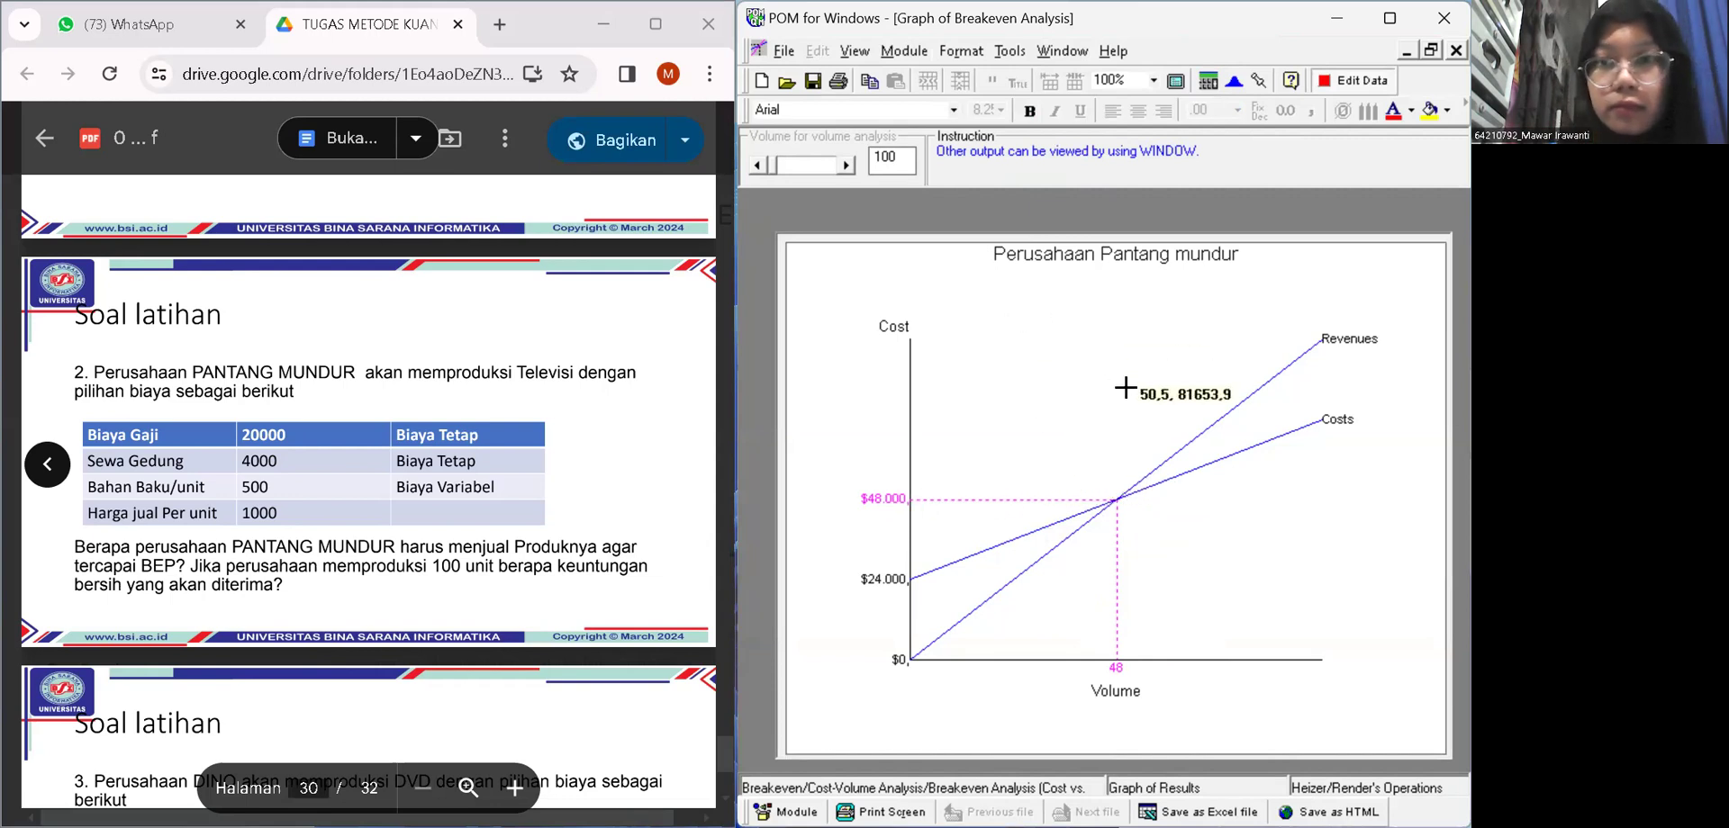
# - Bring exercise 3 about Perusahaan DINO into view in the slides and exit POM for Windows without saving the modified data
pyautogui.click(602, 407)
pyautogui.scroll(-4, 603, 408)
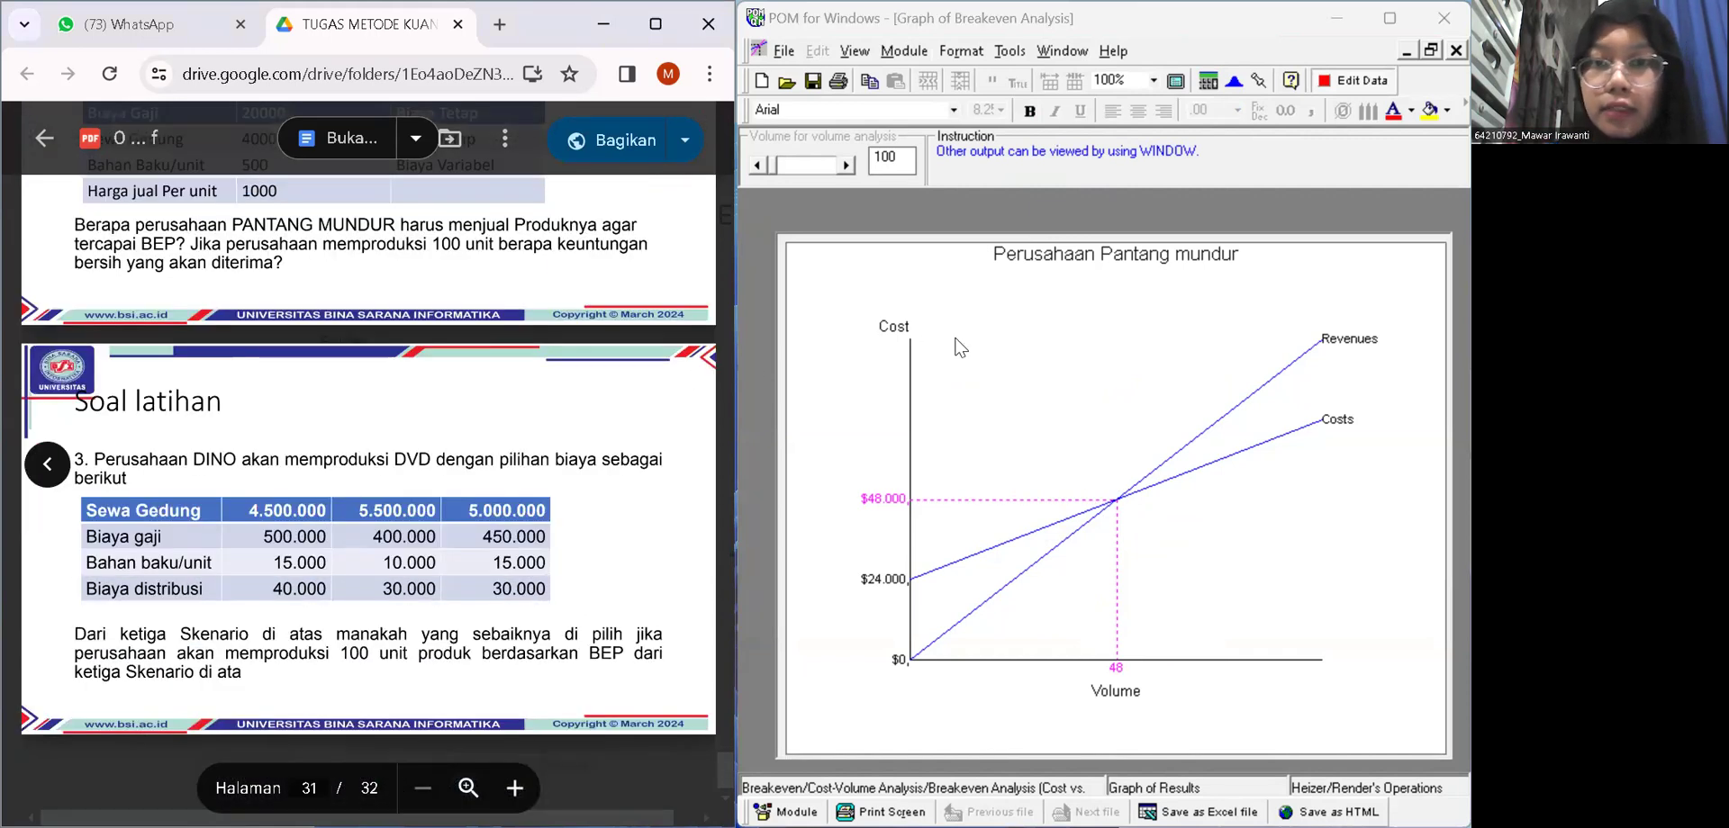
pyautogui.click(1453, 50)
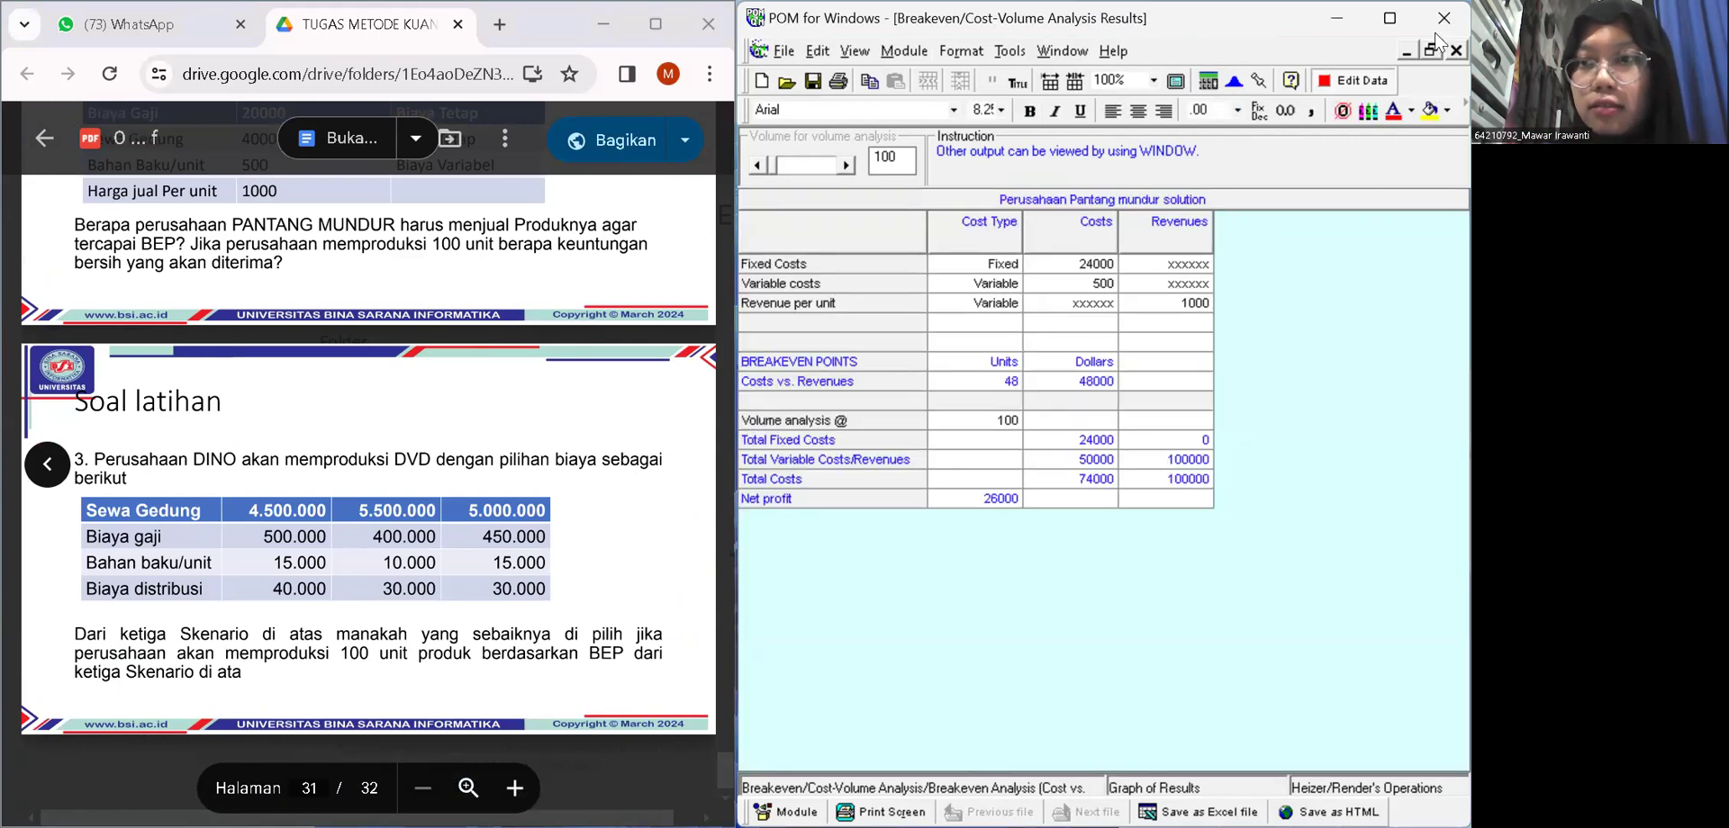
pyautogui.click(1437, 52)
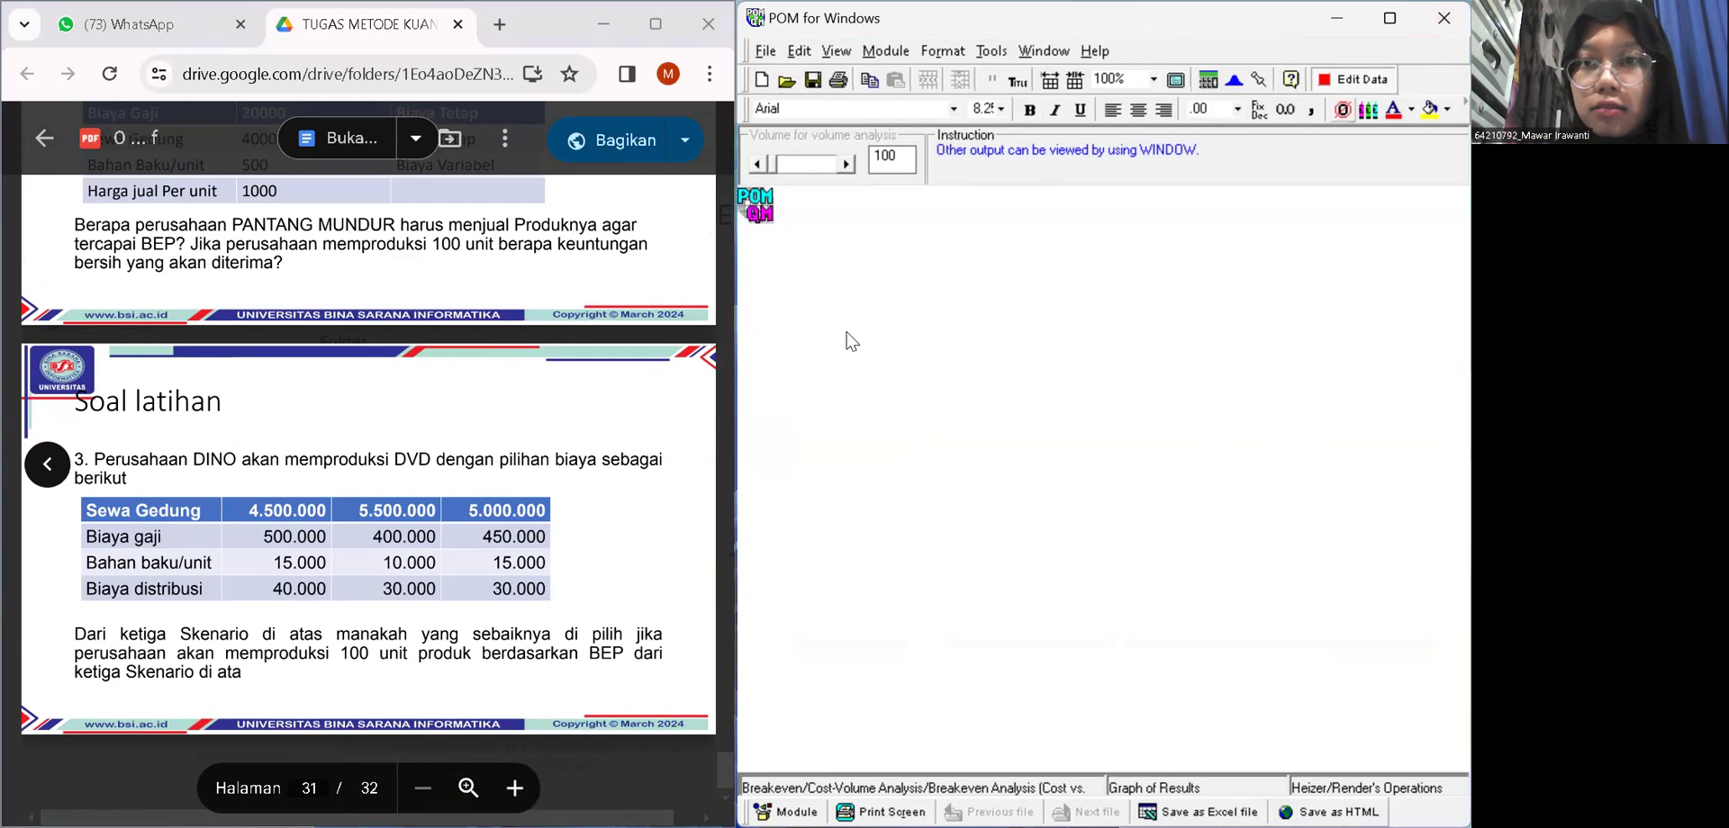
pyautogui.click(1437, 32)
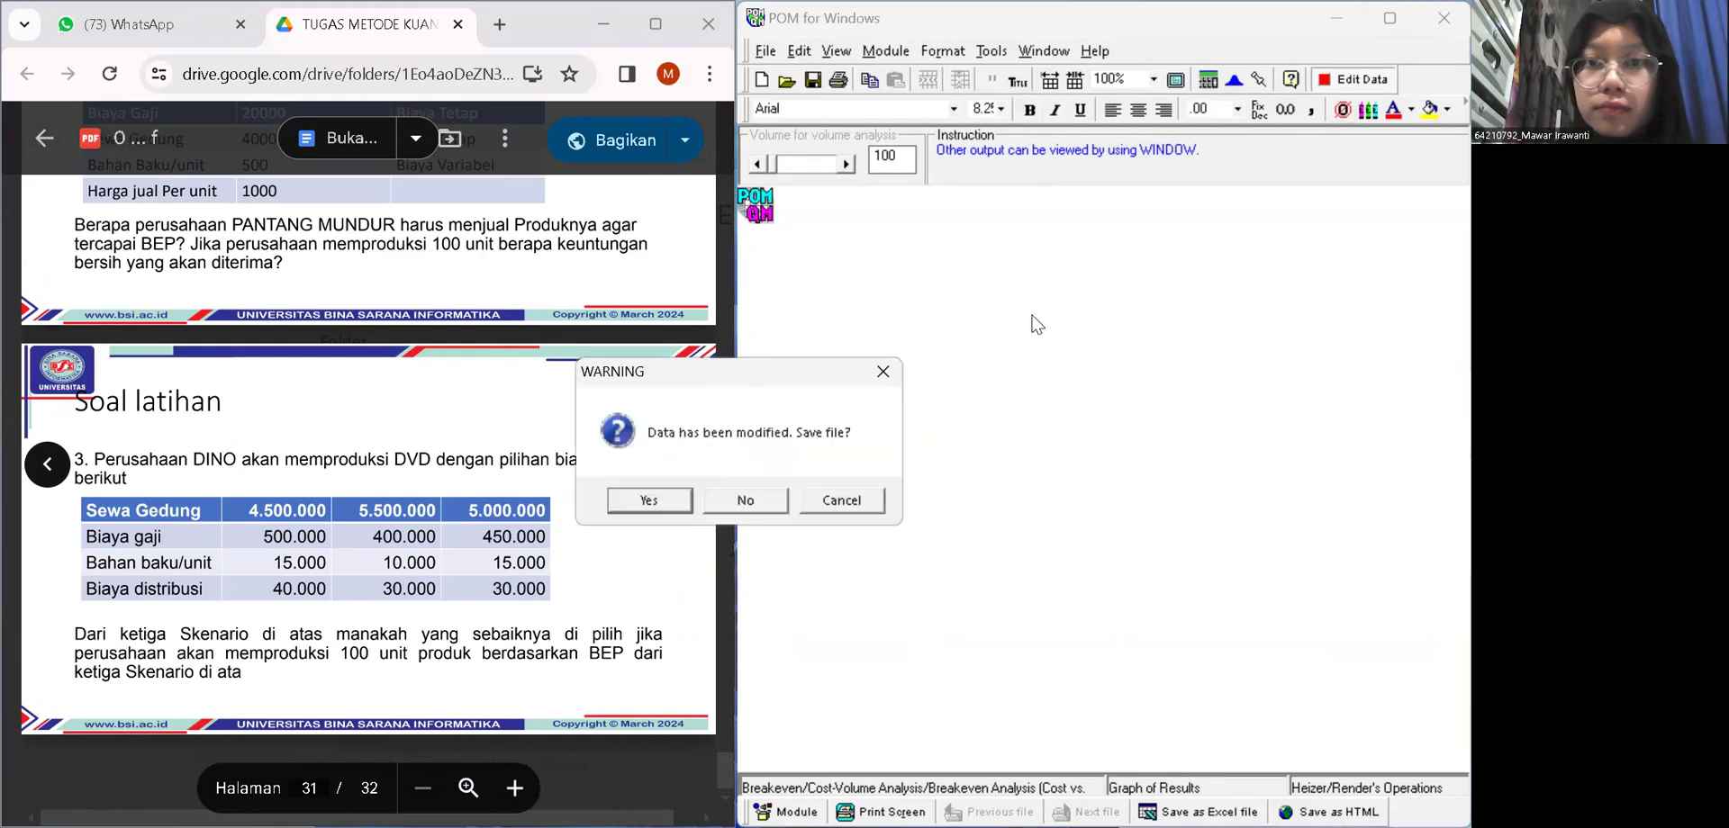
pyautogui.click(744, 501)
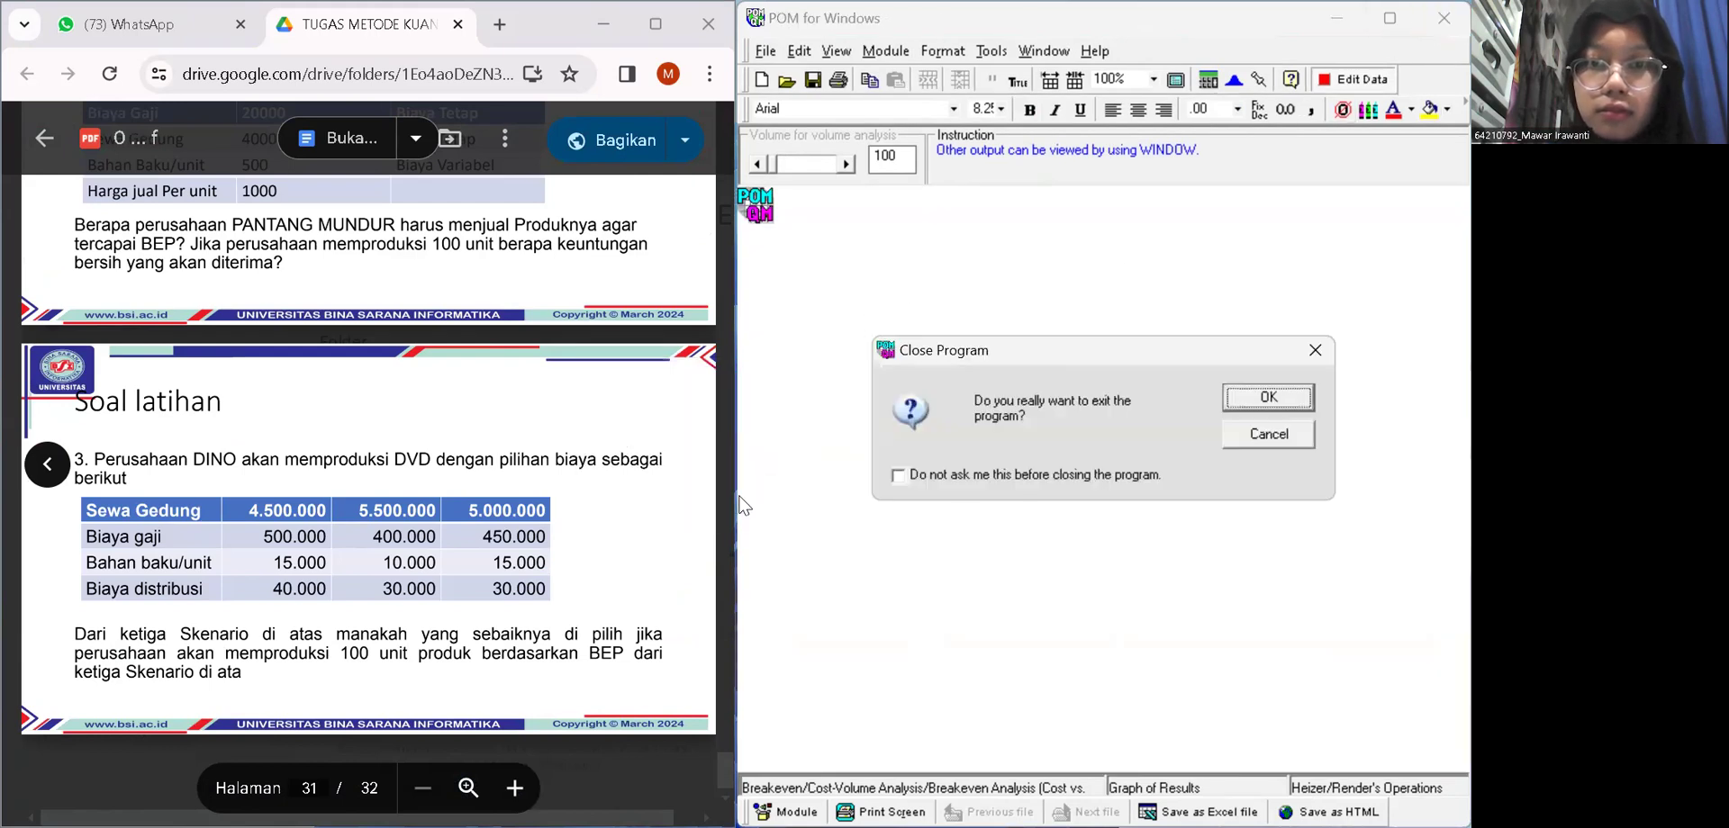
pyautogui.click(1256, 396)
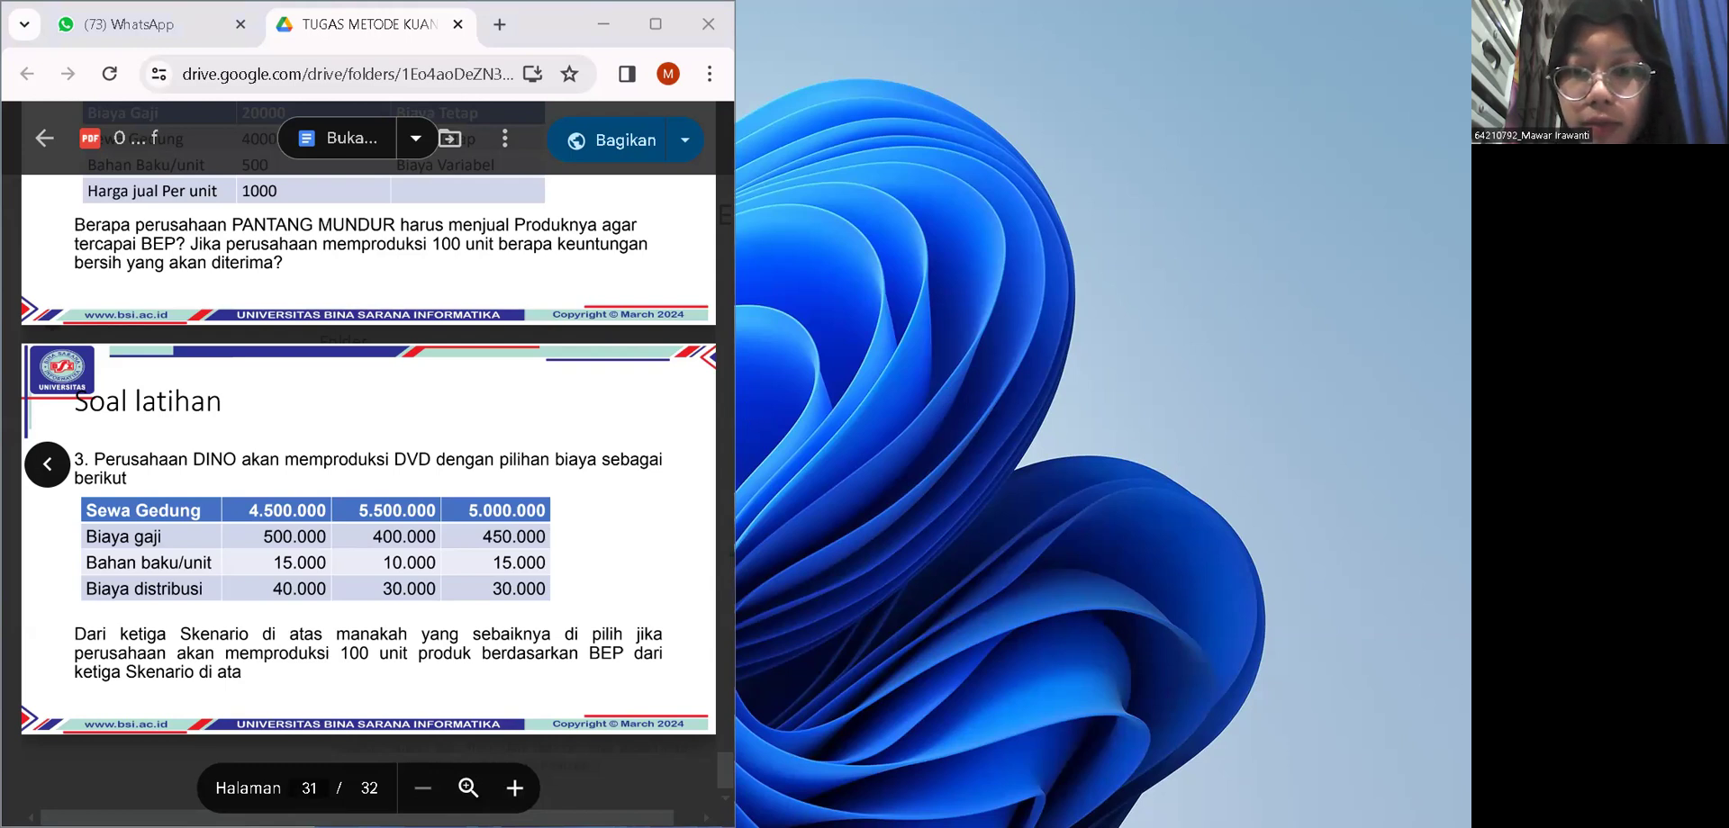
# - Relaunch POM for Windows with the lecture slides placed side by side, and dismiss the tip of the day
pyautogui.moveTo(1015, 799)
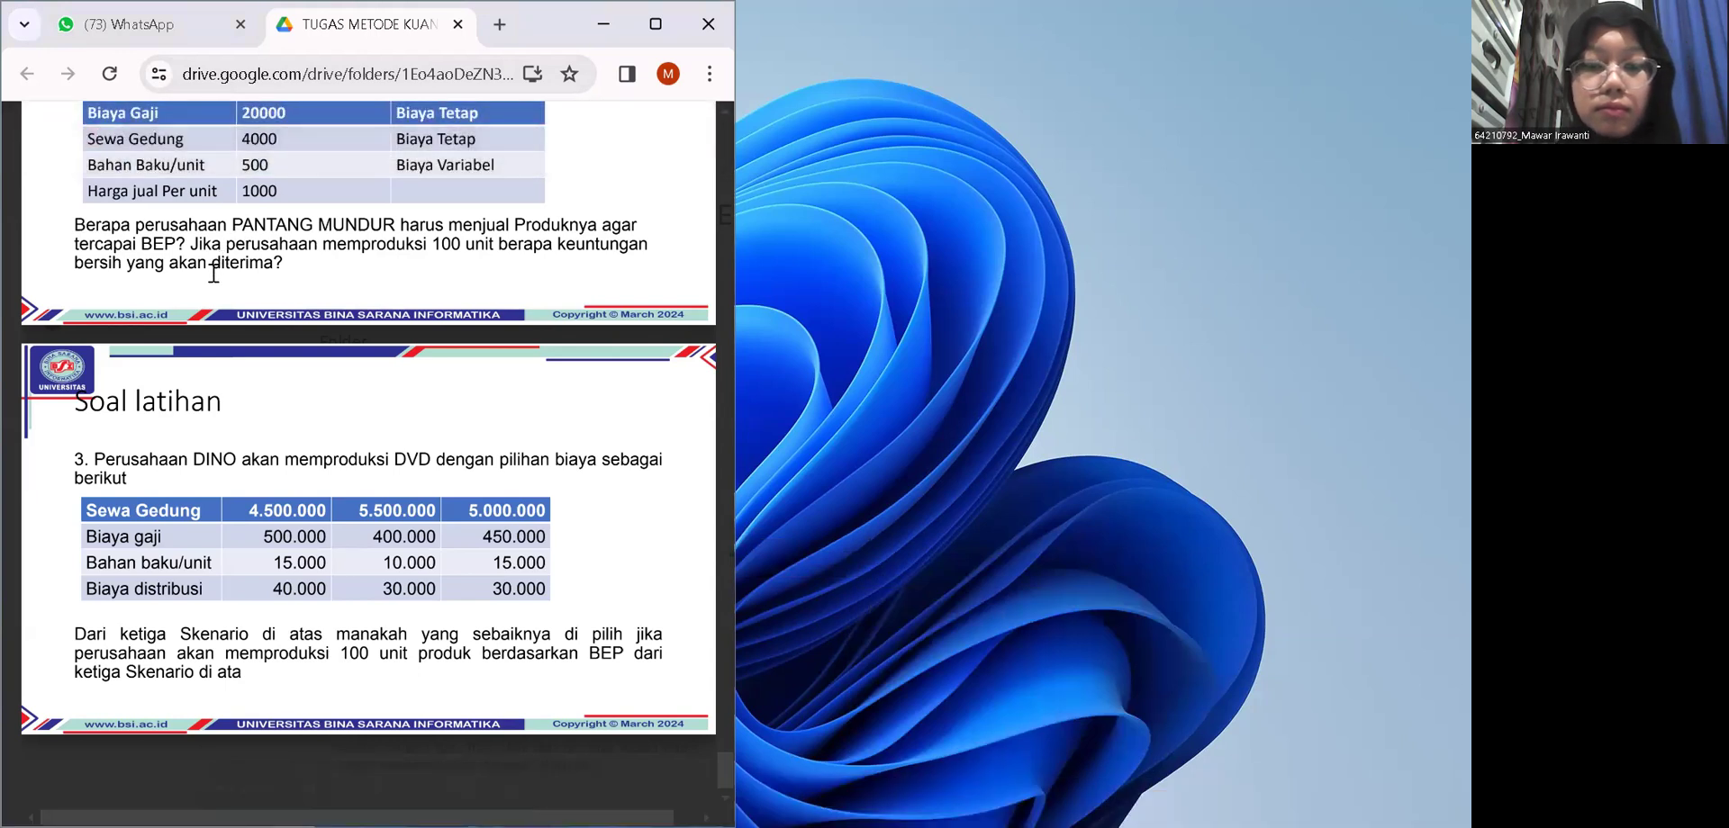
pyautogui.press('super+Right')
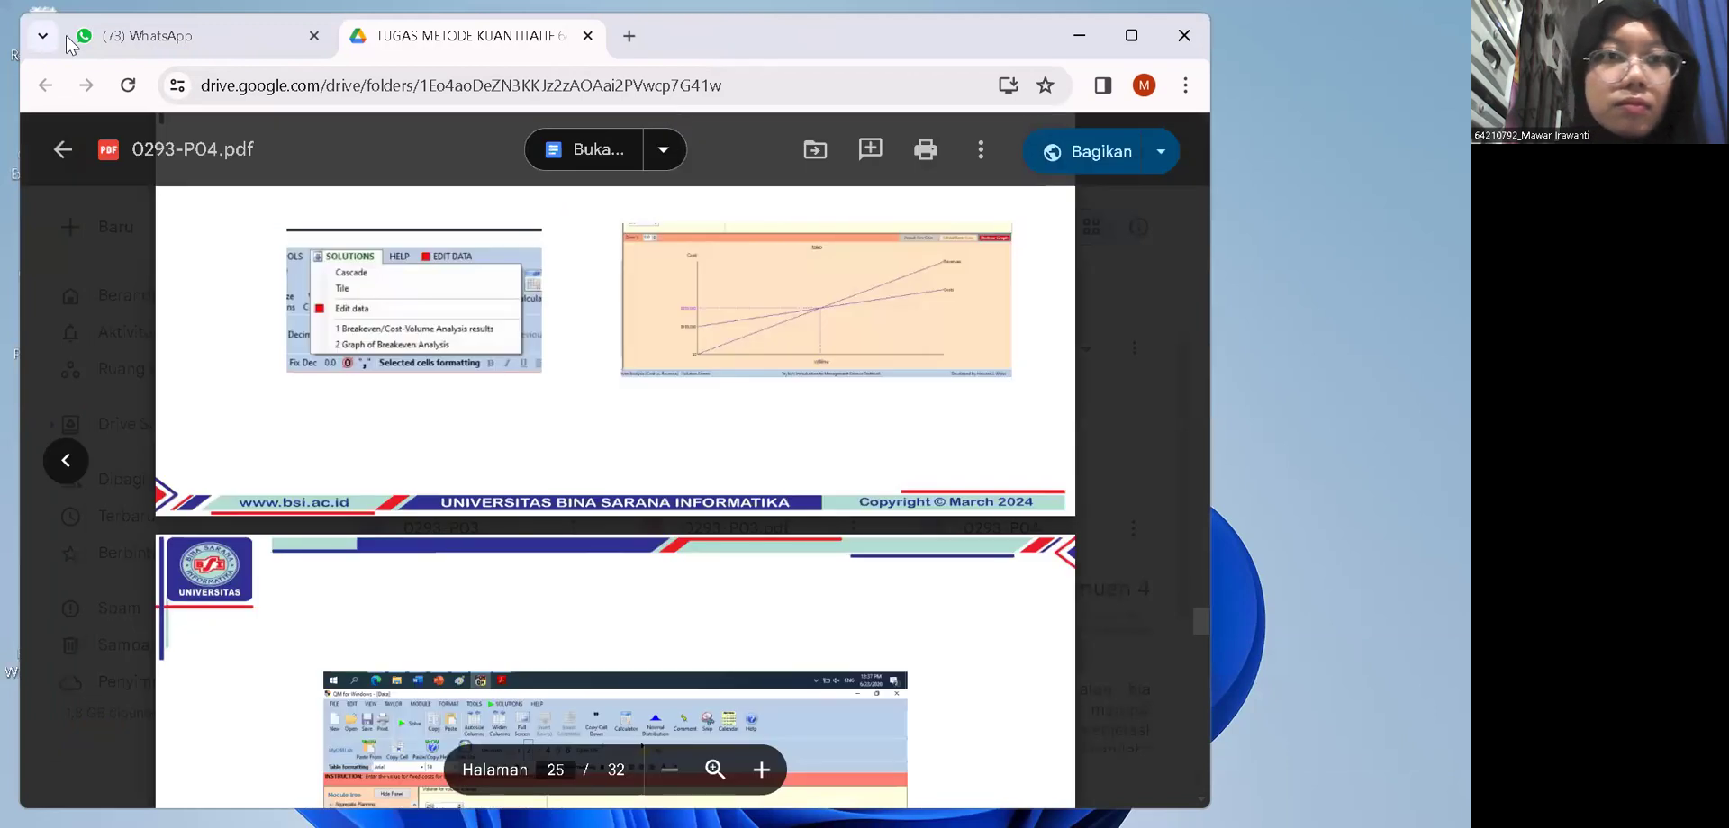
pyautogui.click(1086, 35)
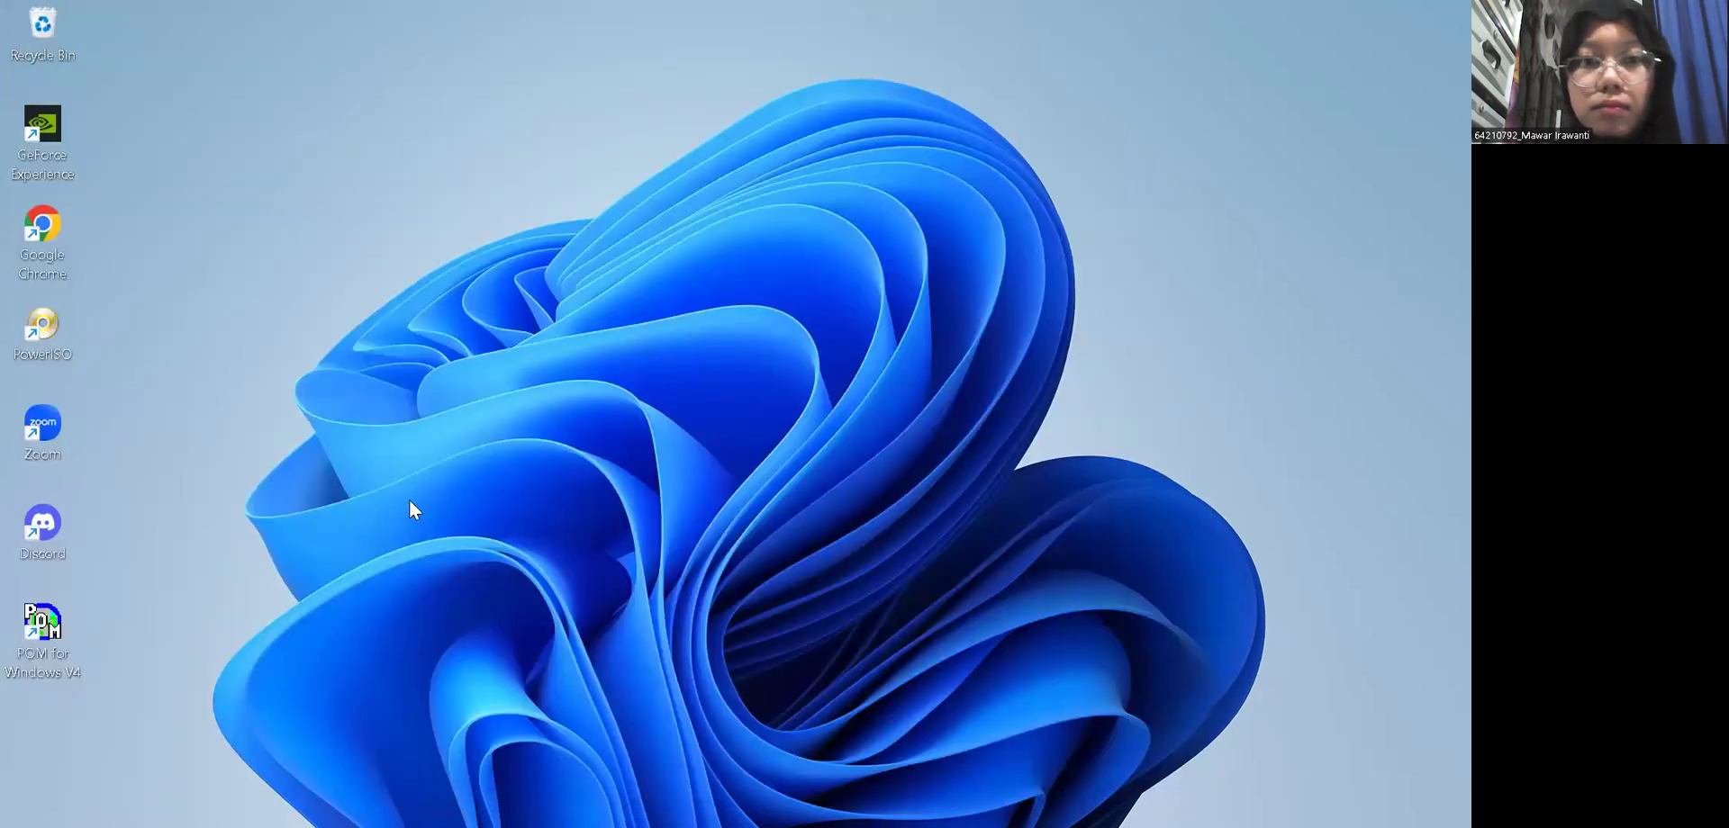
pyautogui.doubleClick(36, 644)
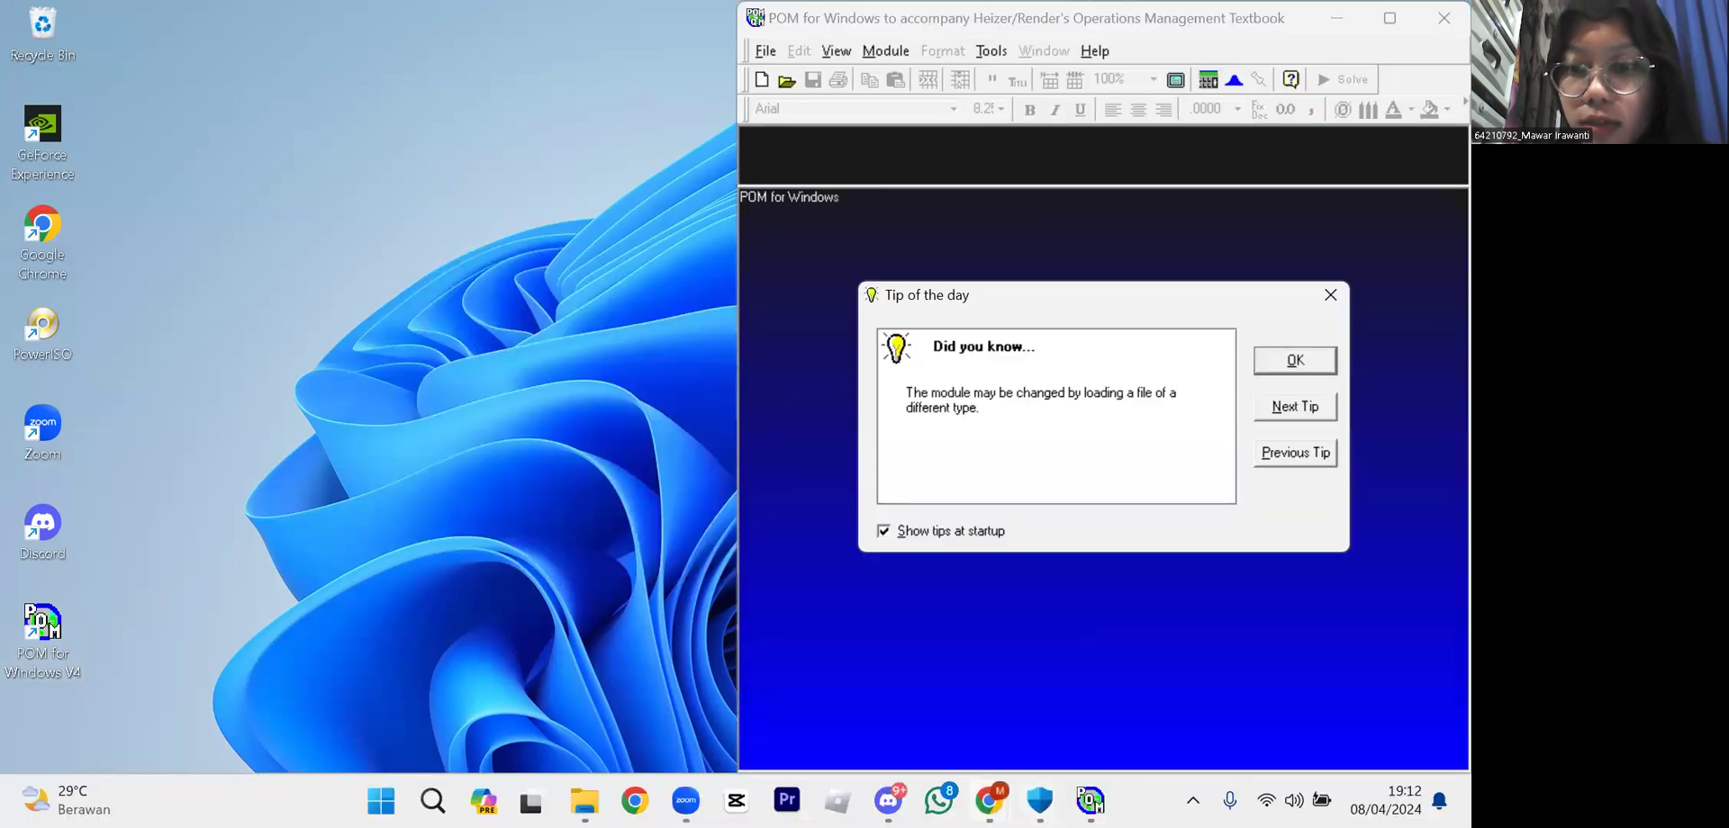
pyautogui.click(912, 700)
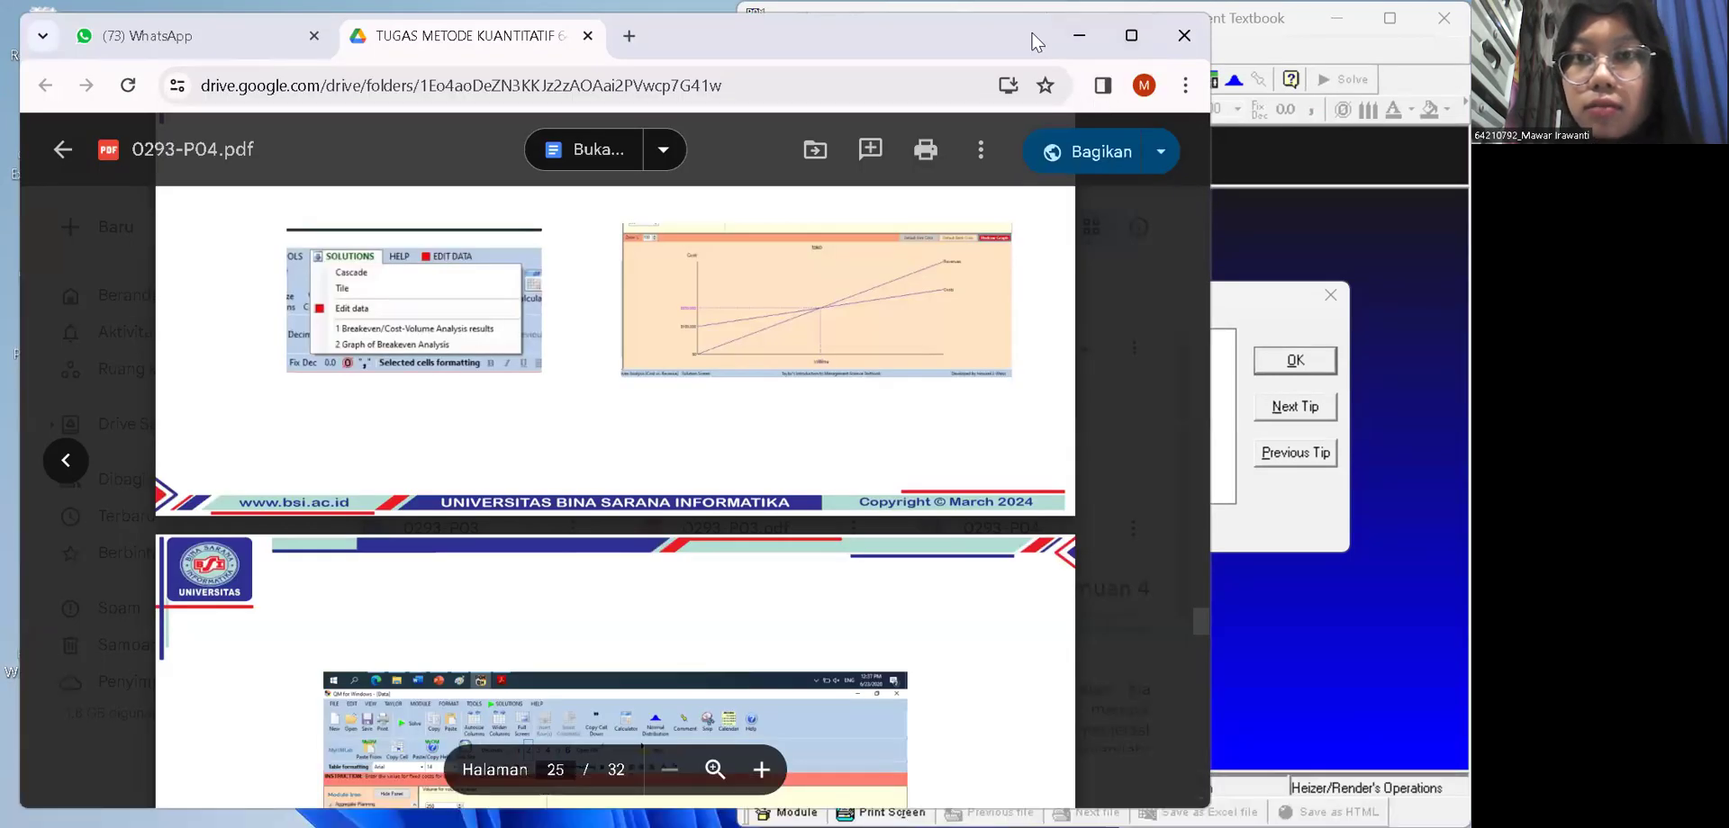
pyautogui.press('super+Left')
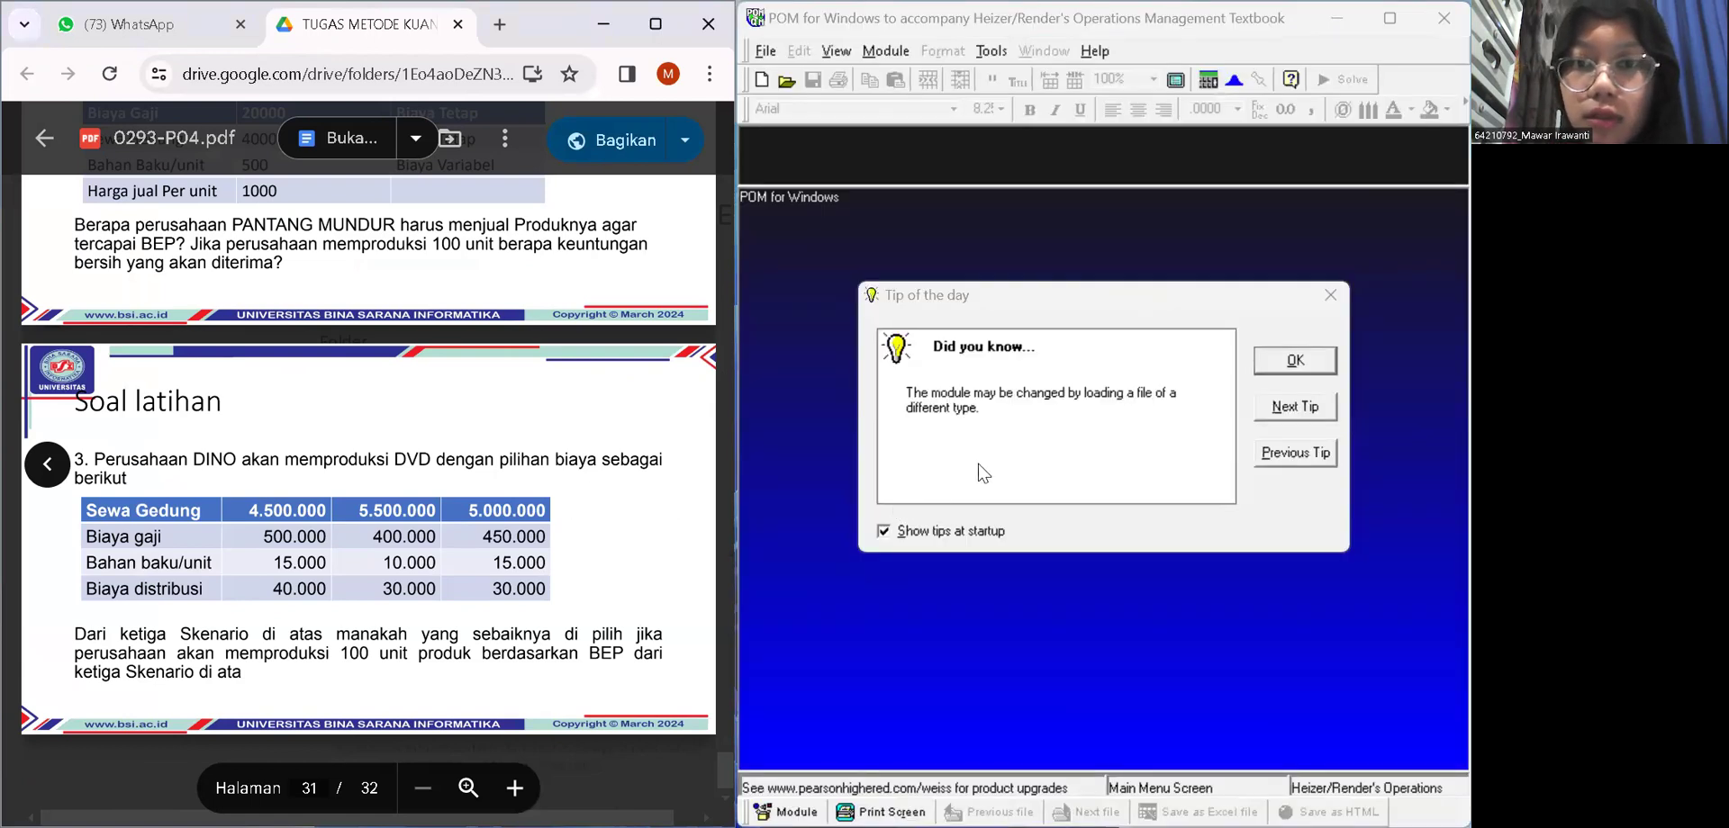
pyautogui.click(1307, 359)
# - Create a Cost-Volume Analysis data set titled "Perusahaan Dino" with 4 costs and 3 options in the Breakeven/Cost-Volume Analysis module
pyautogui.hotkey('alt', 'm')
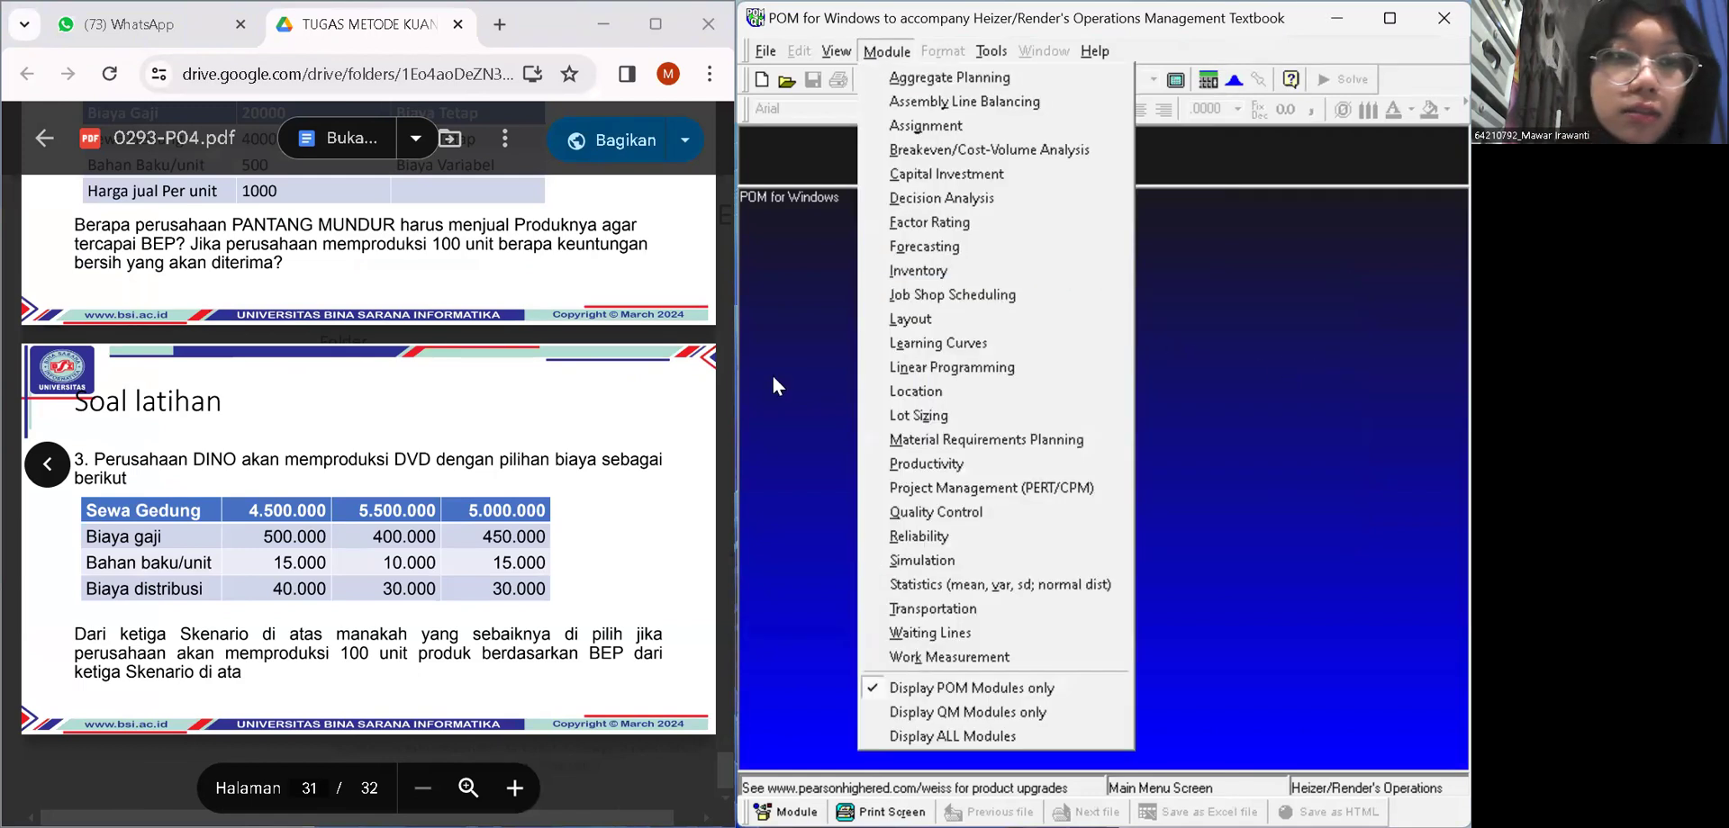
pyautogui.click(916, 153)
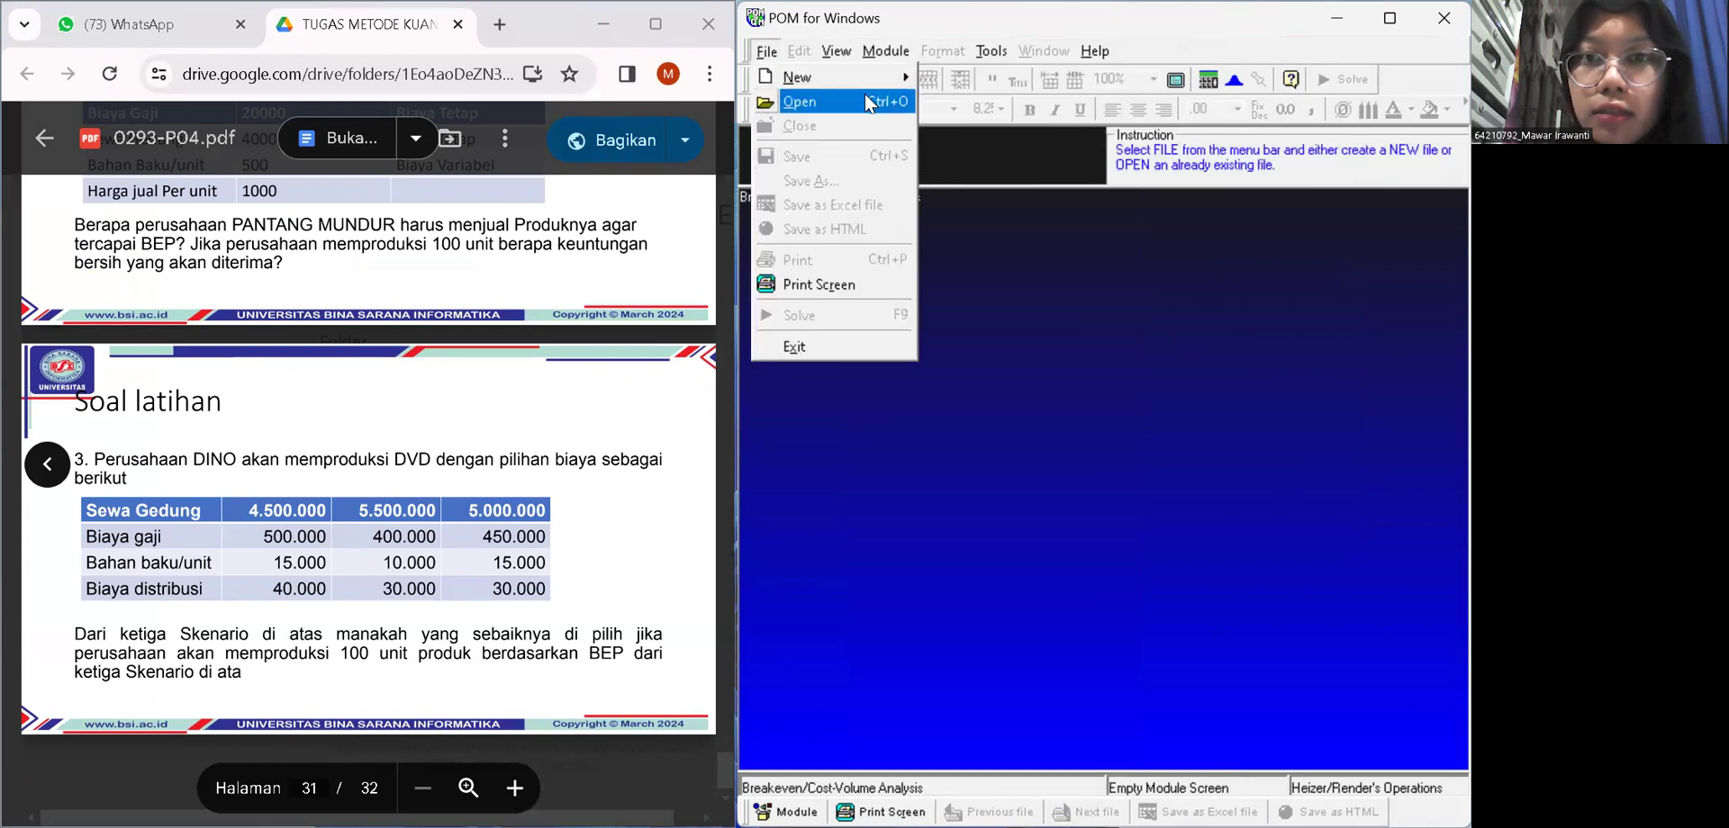
pyautogui.moveTo(858, 80)
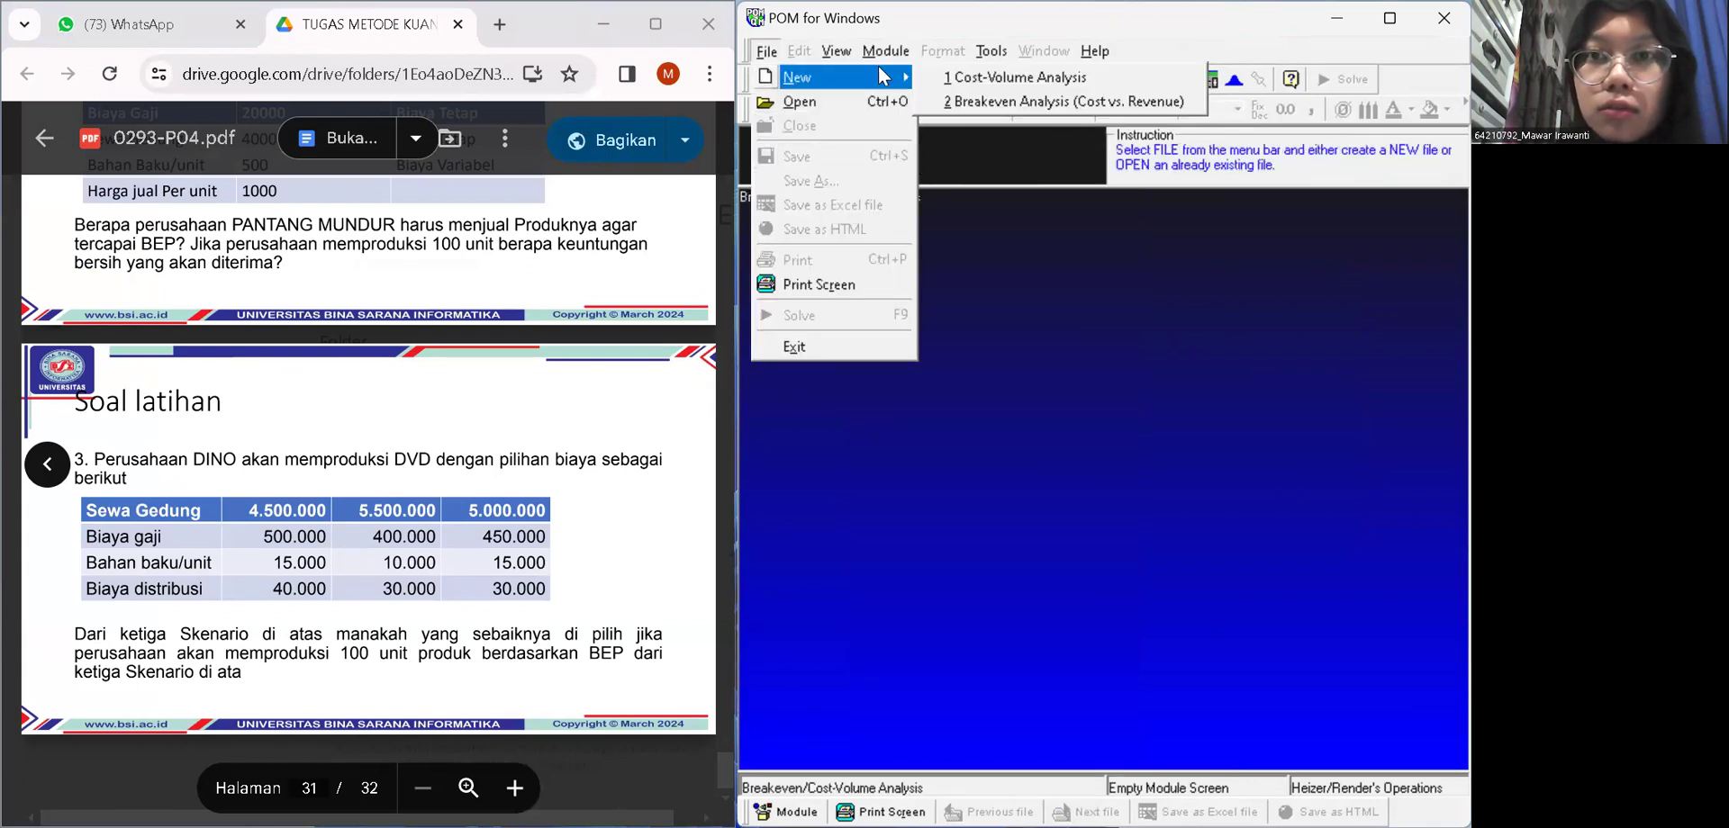
pyautogui.click(976, 77)
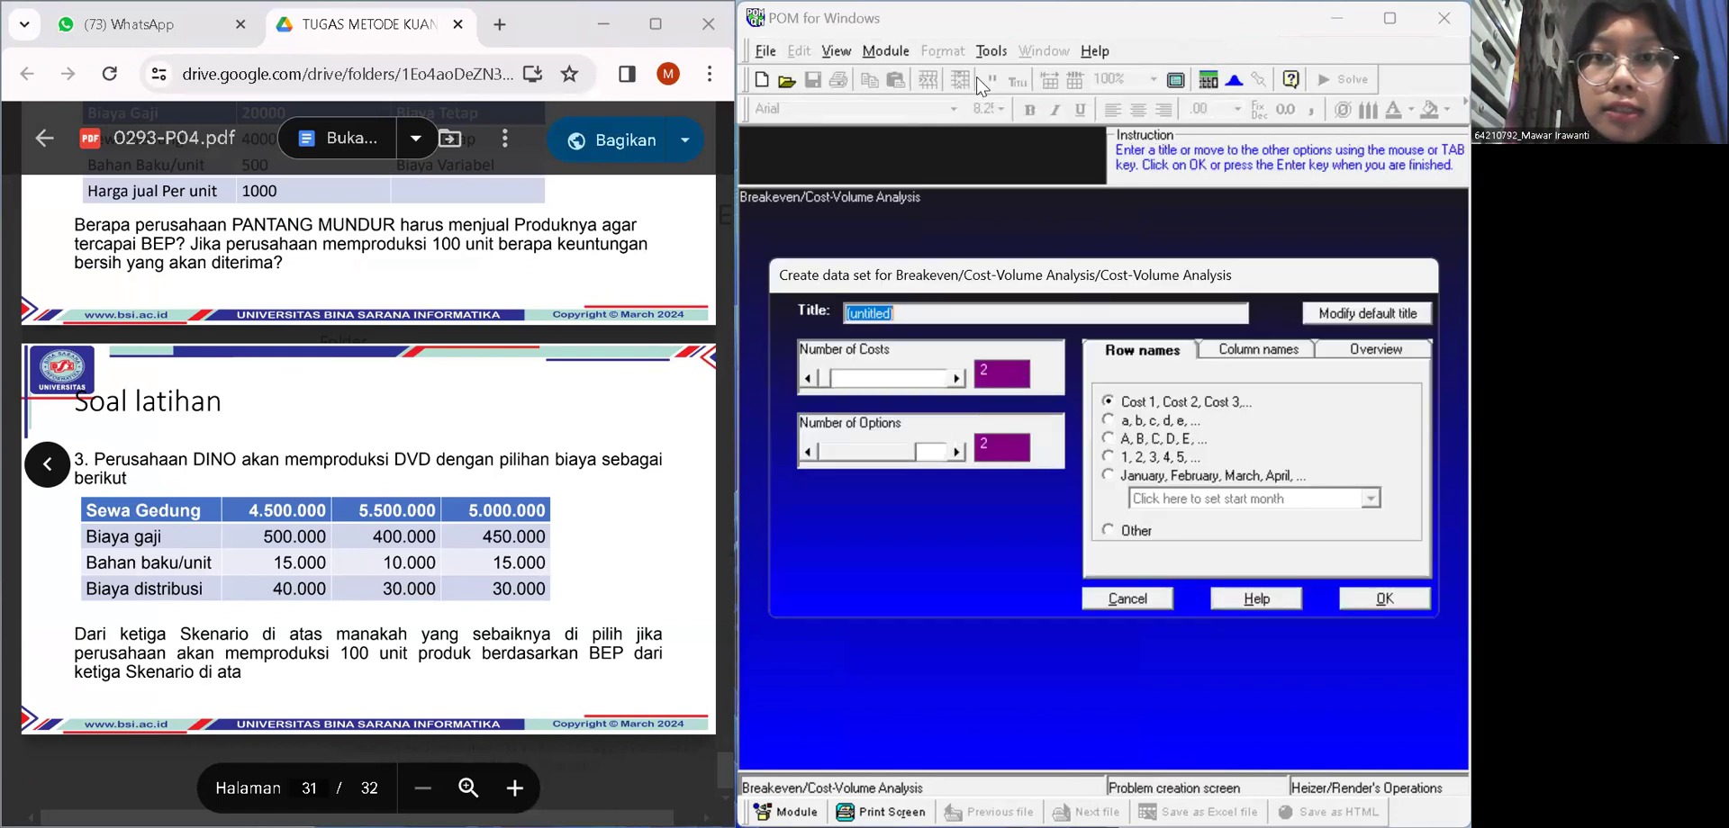
pyautogui.press('BackSpace')
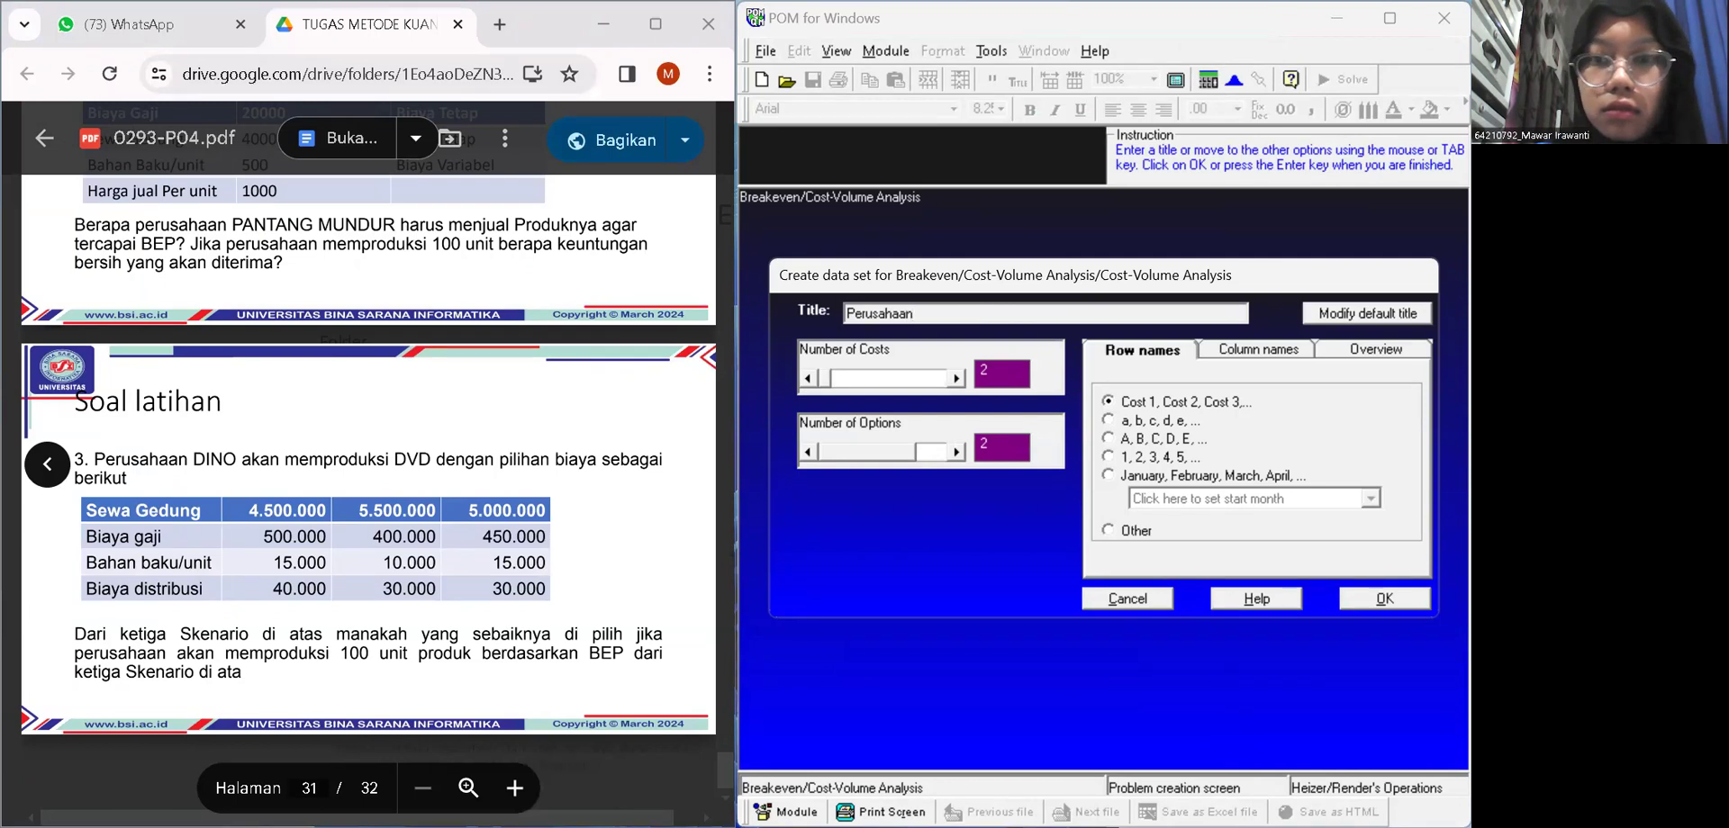
pyautogui.write('Perusahaan Dino')
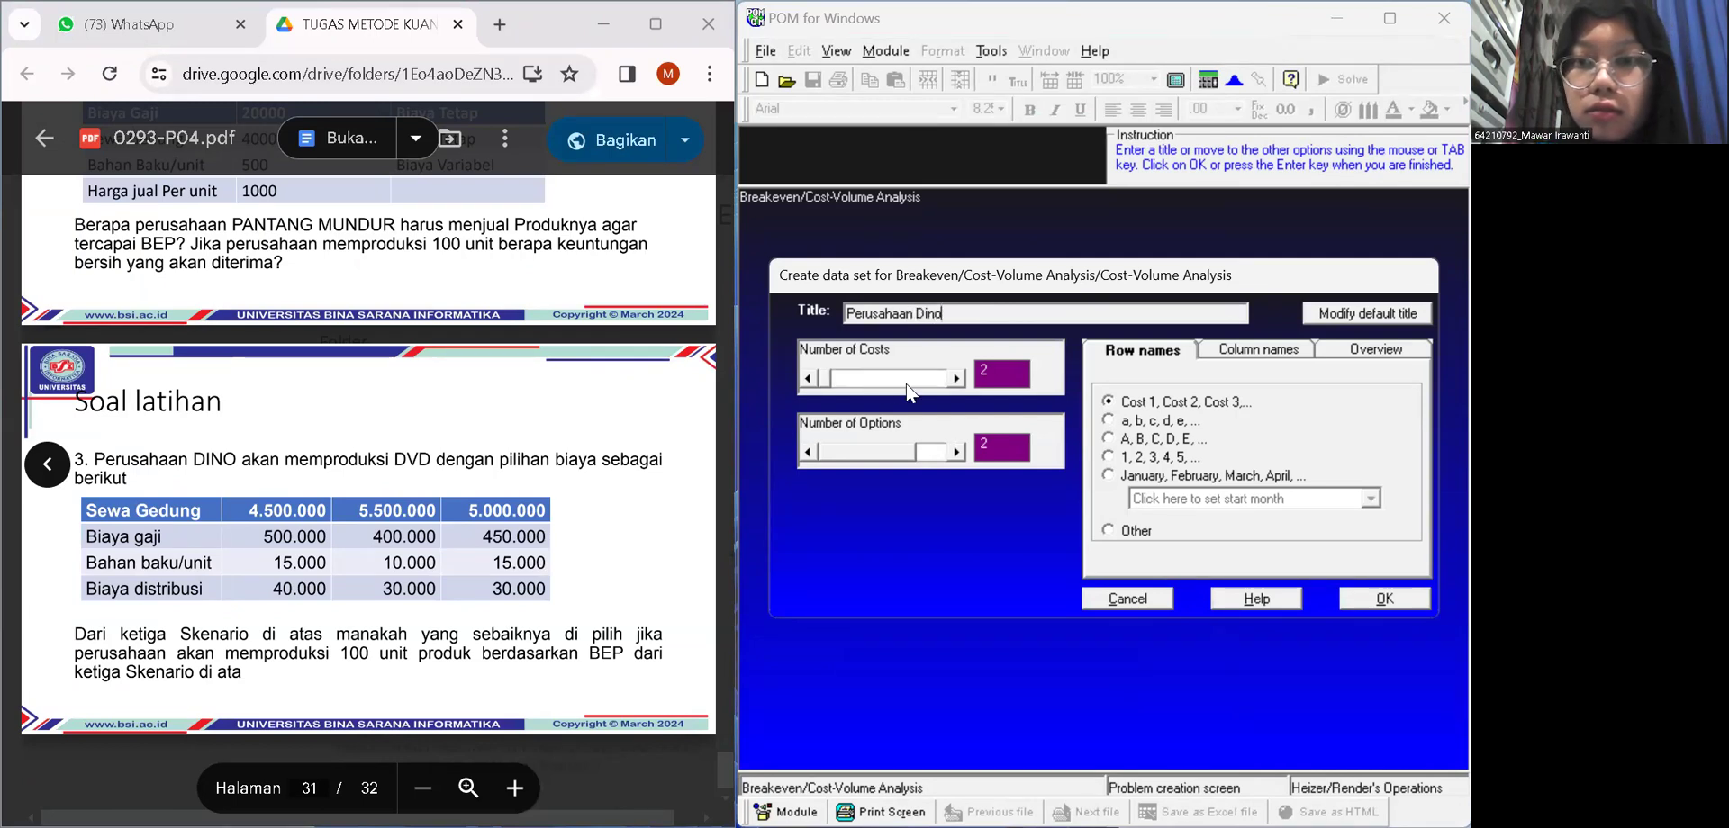
pyautogui.click(992, 374)
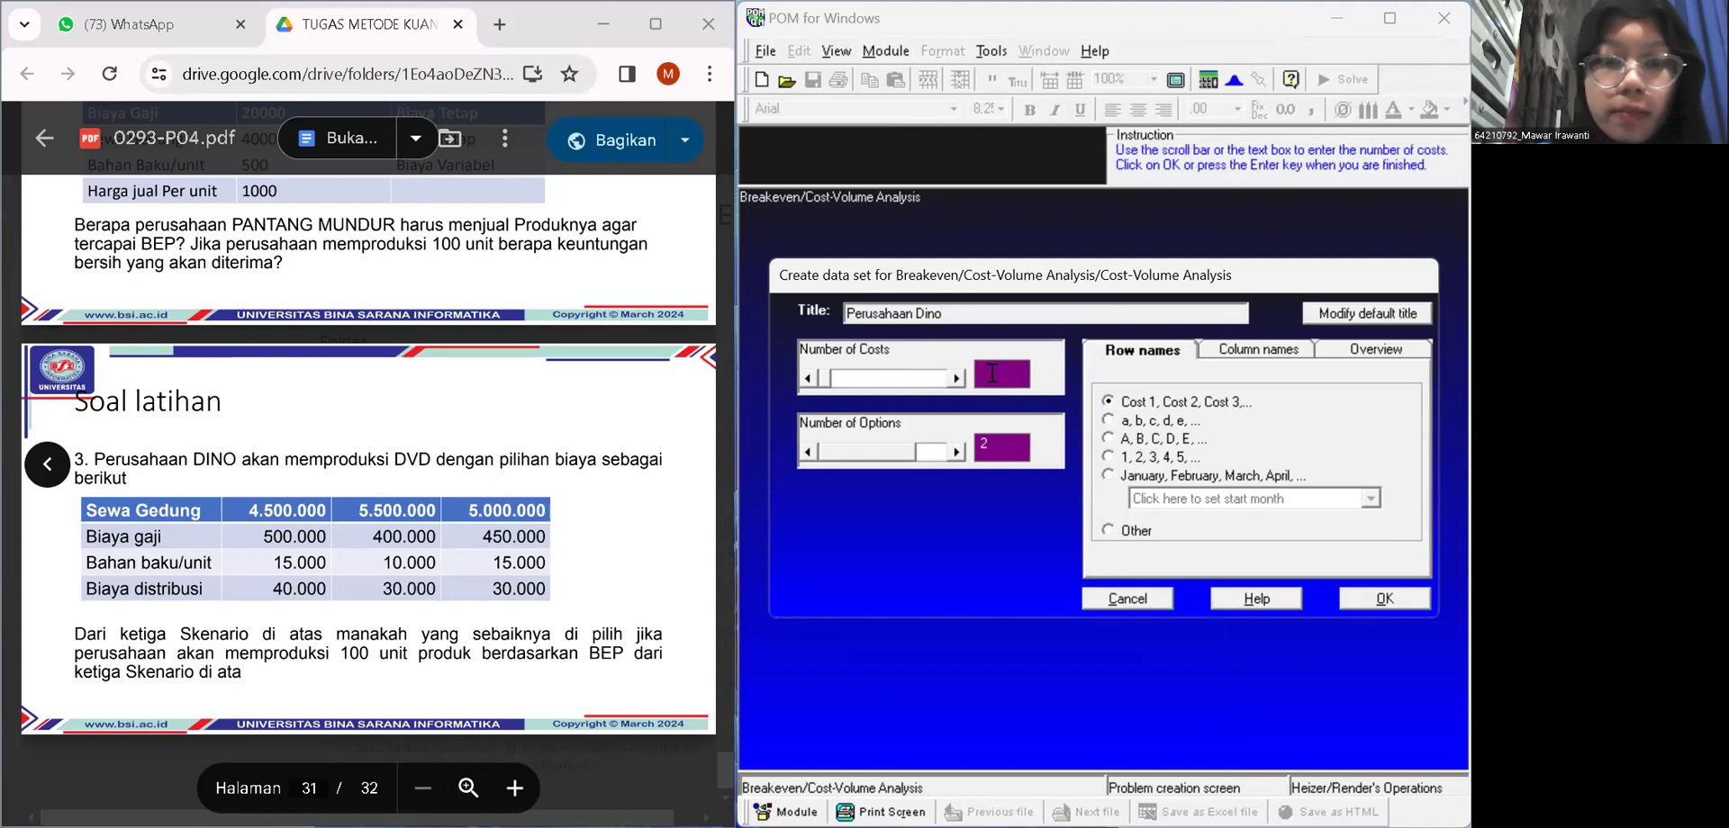
pyautogui.click(998, 446)
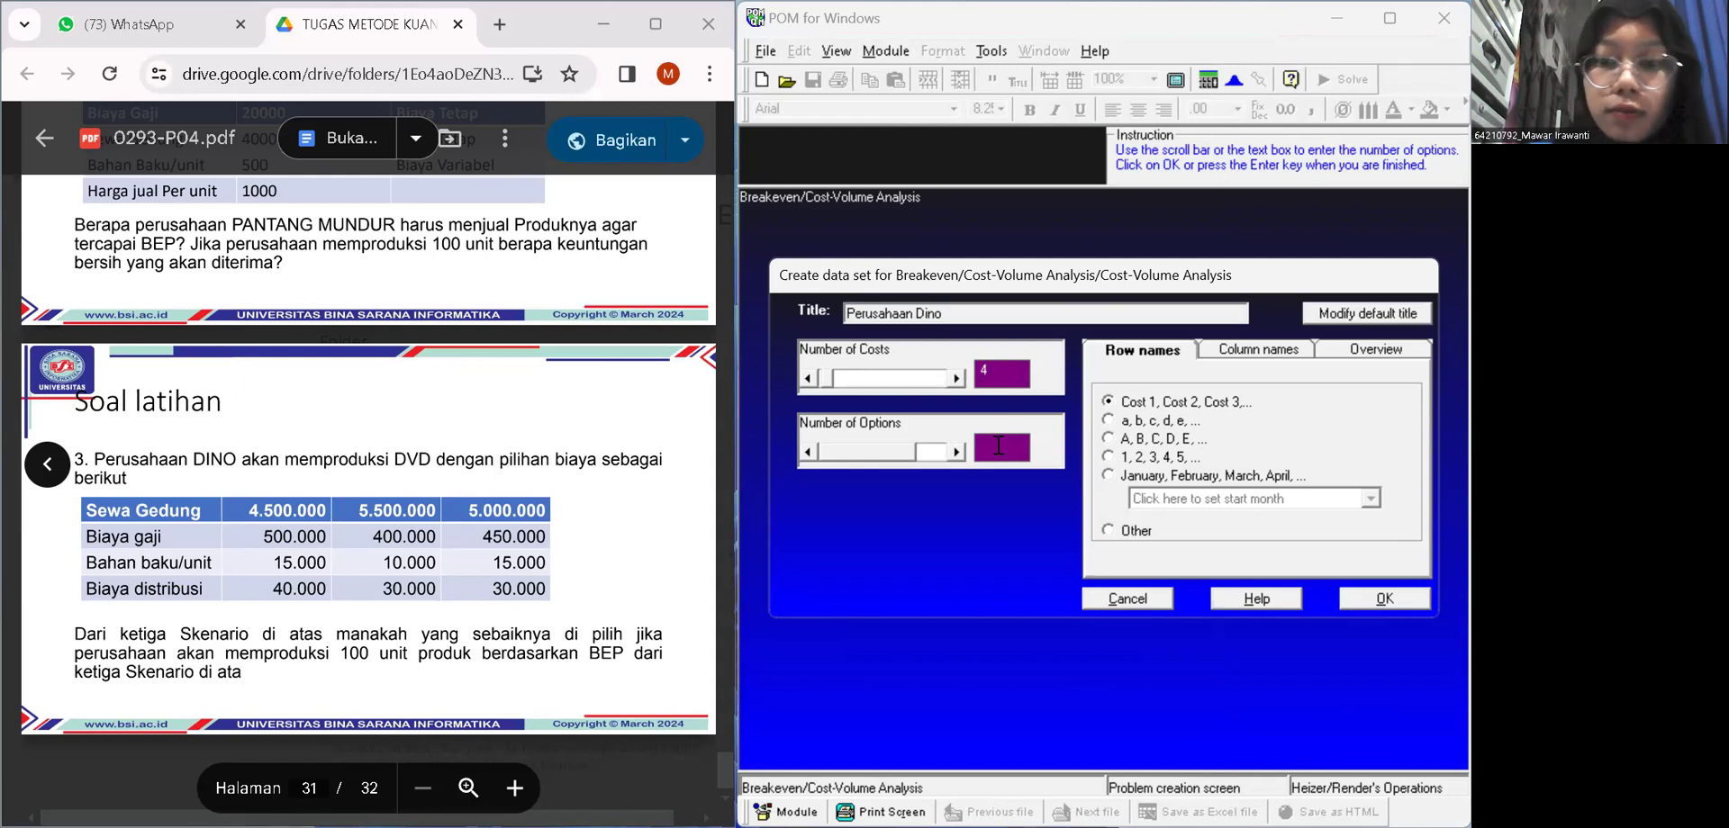
pyautogui.write('3')
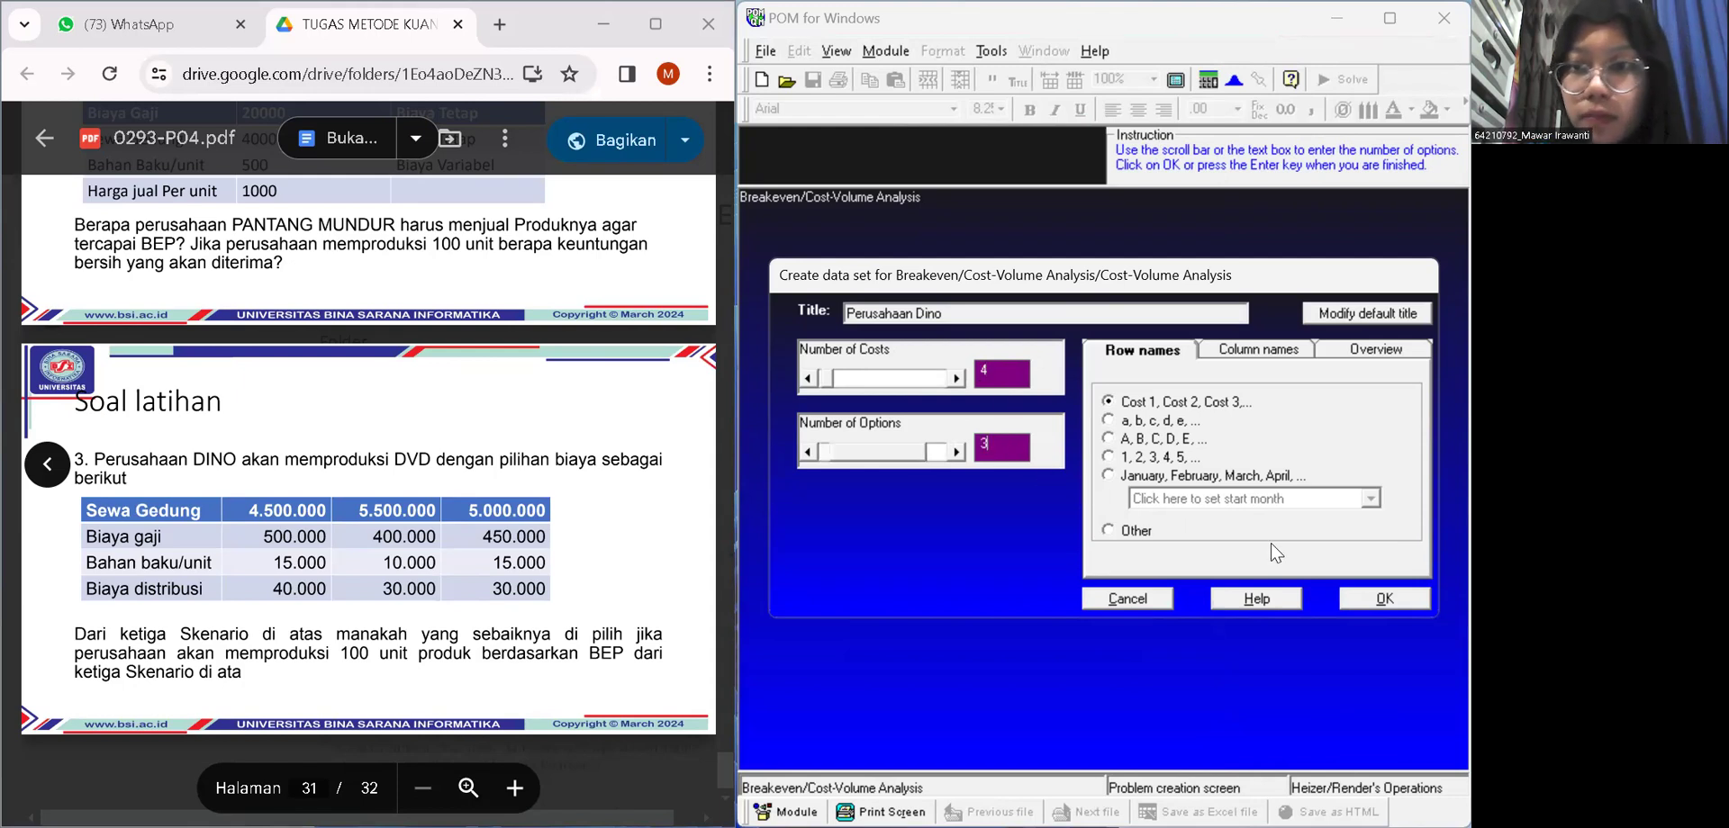
pyautogui.click(1378, 600)
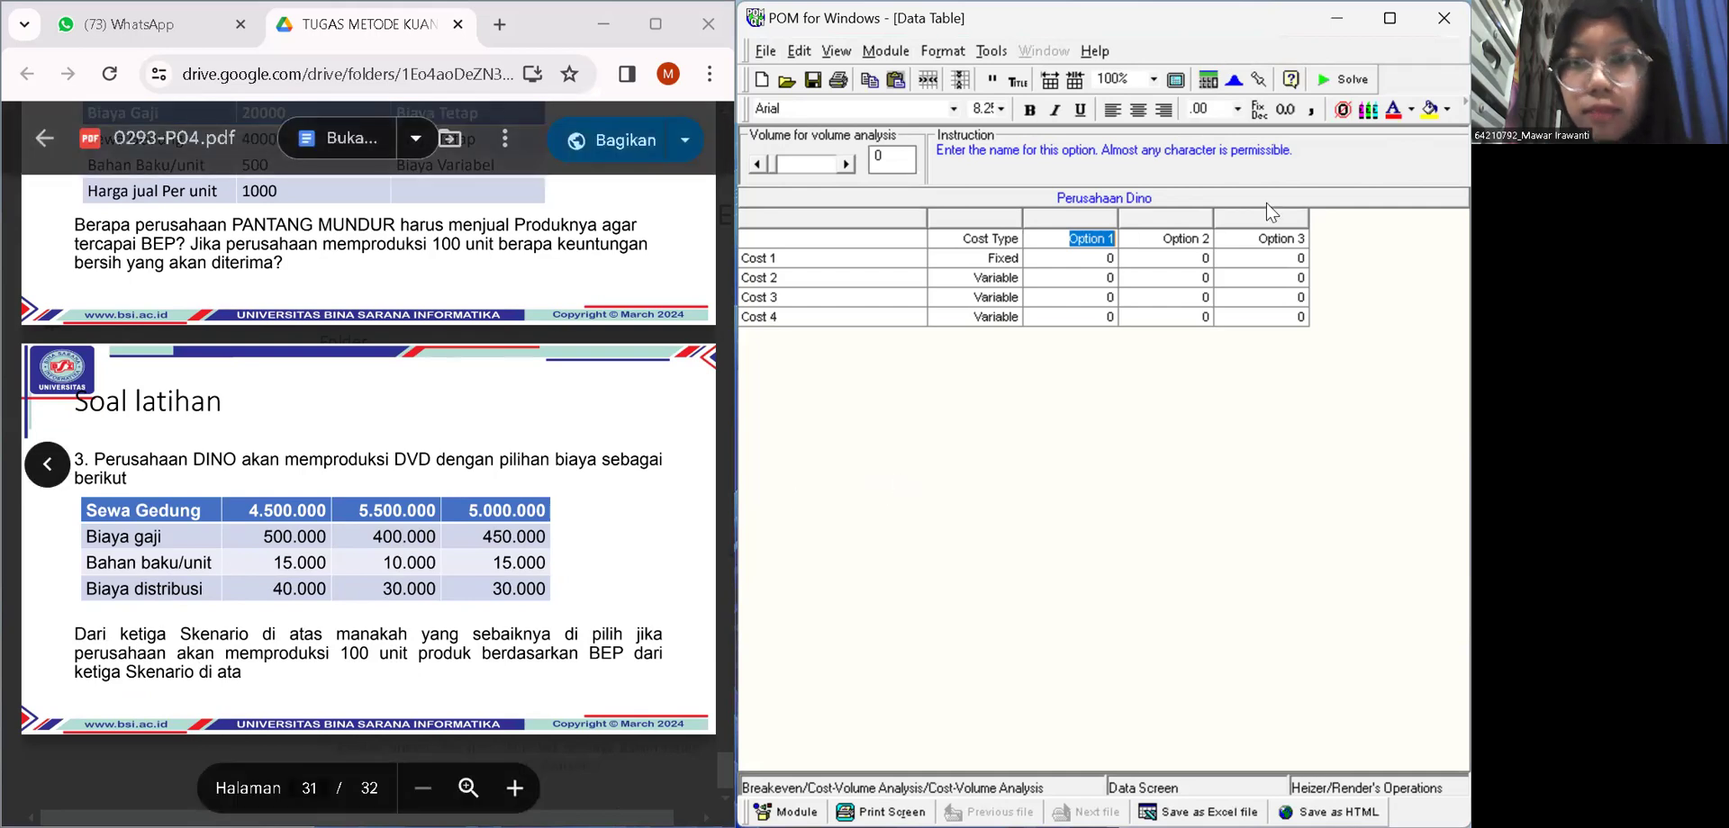
# - Rename the first two option columns of the Perusahaan Dino table as "Skenerio 1" and "Skenario 2"
pyautogui.press('BackSpace')
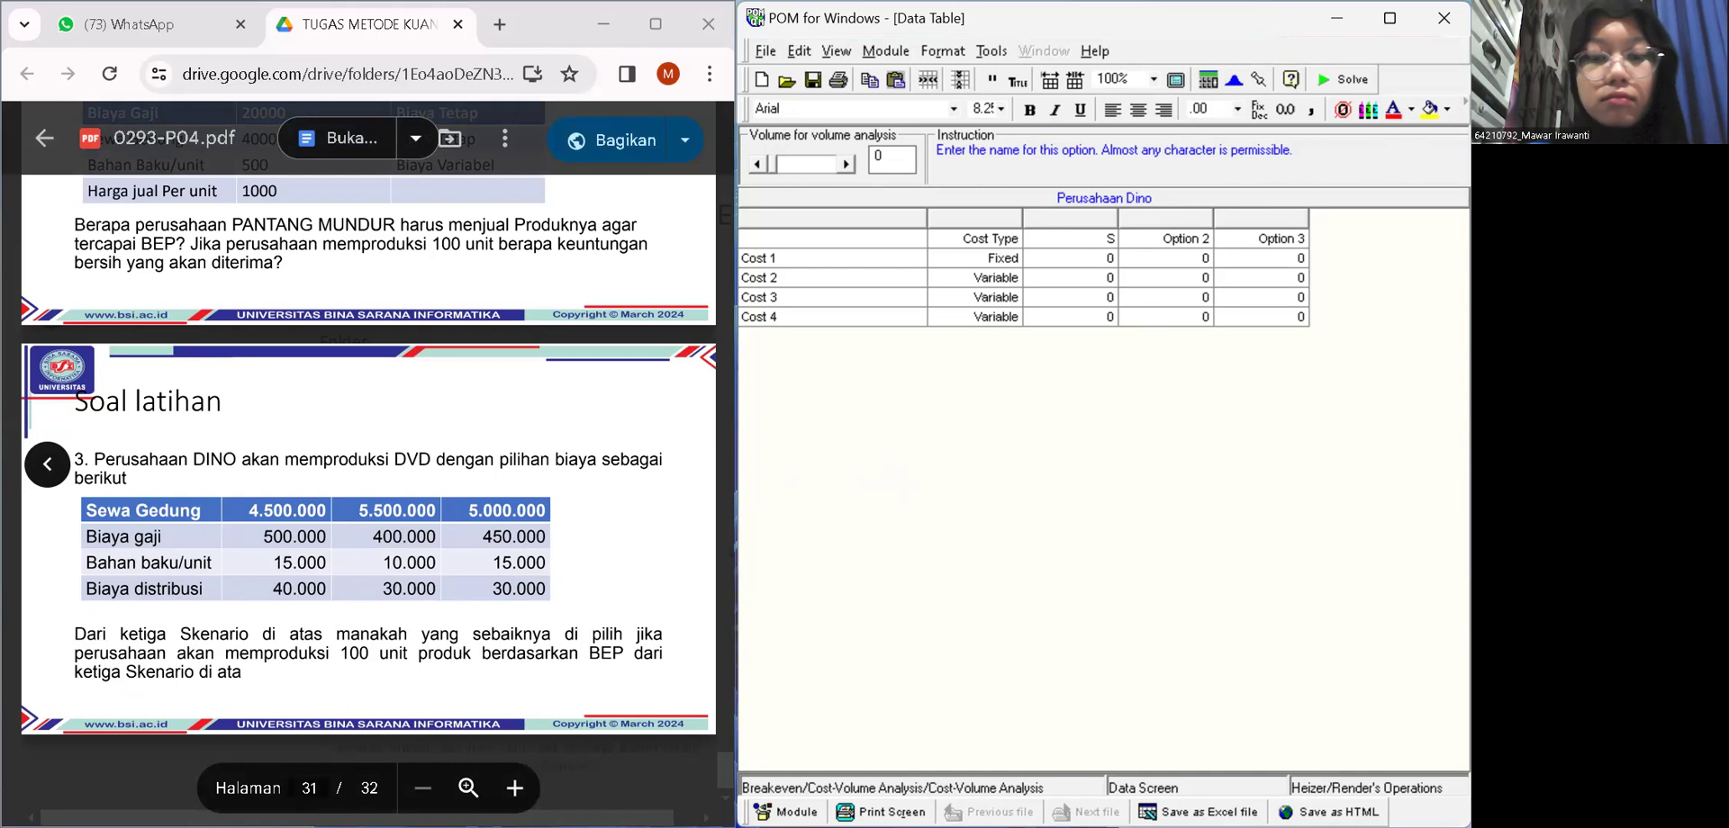
pyautogui.write('Skenerio')
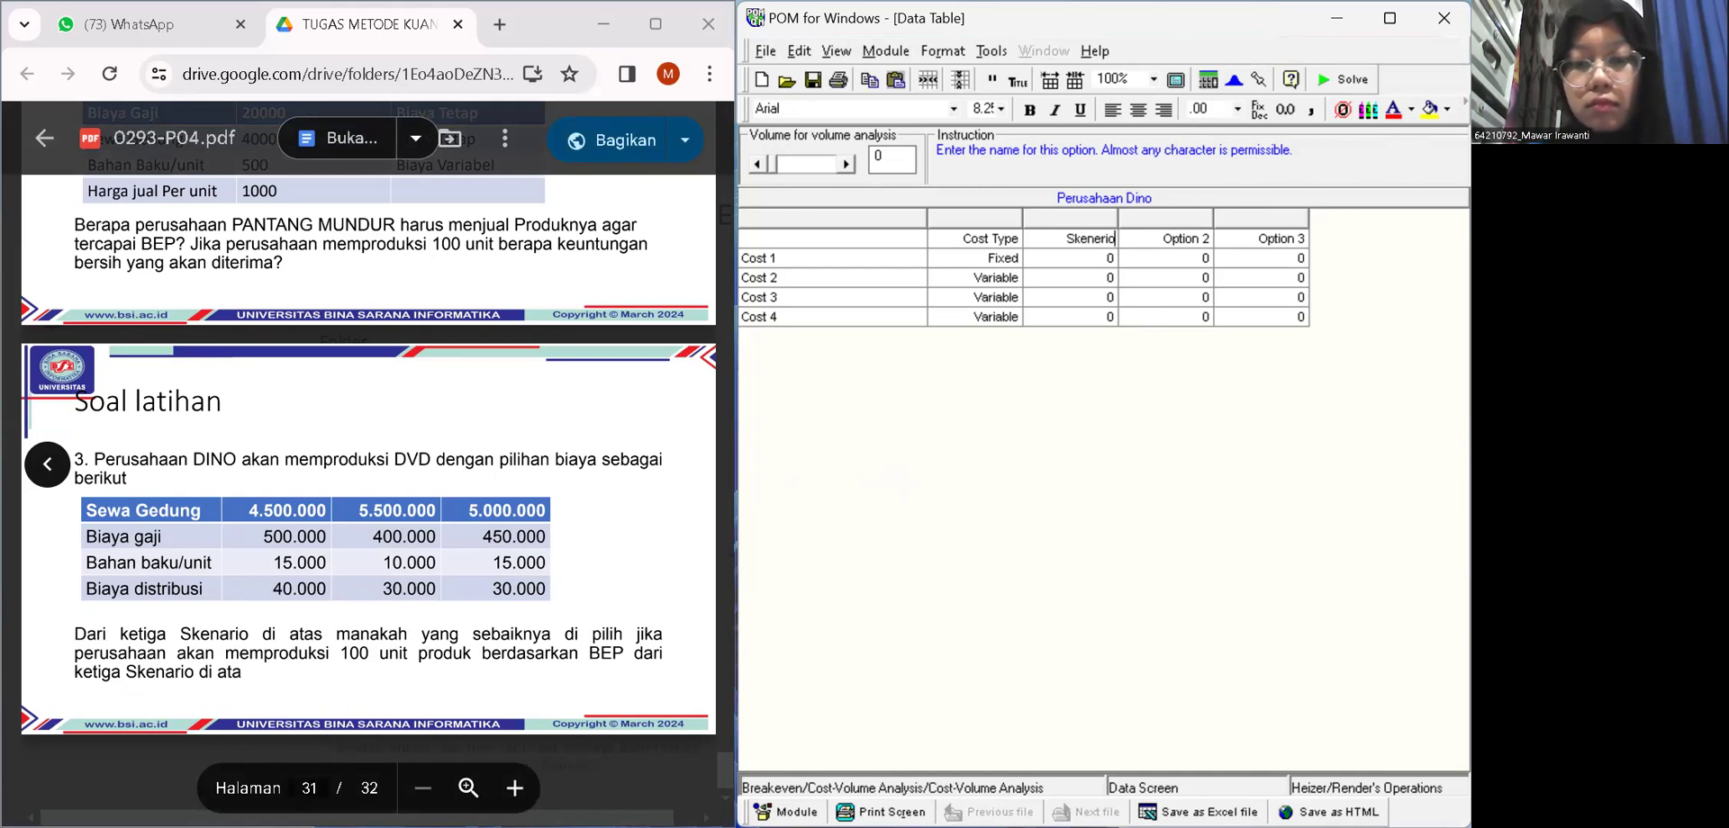
pyautogui.write(' 1')
pyautogui.click(1210, 242)
pyautogui.press('BackSpace')
pyautogui.press('BackSpace')
pyautogui.press('BackSpace')
pyautogui.press('BackSpace')
pyautogui.press('BackSpace')
pyautogui.press('BackSpace')
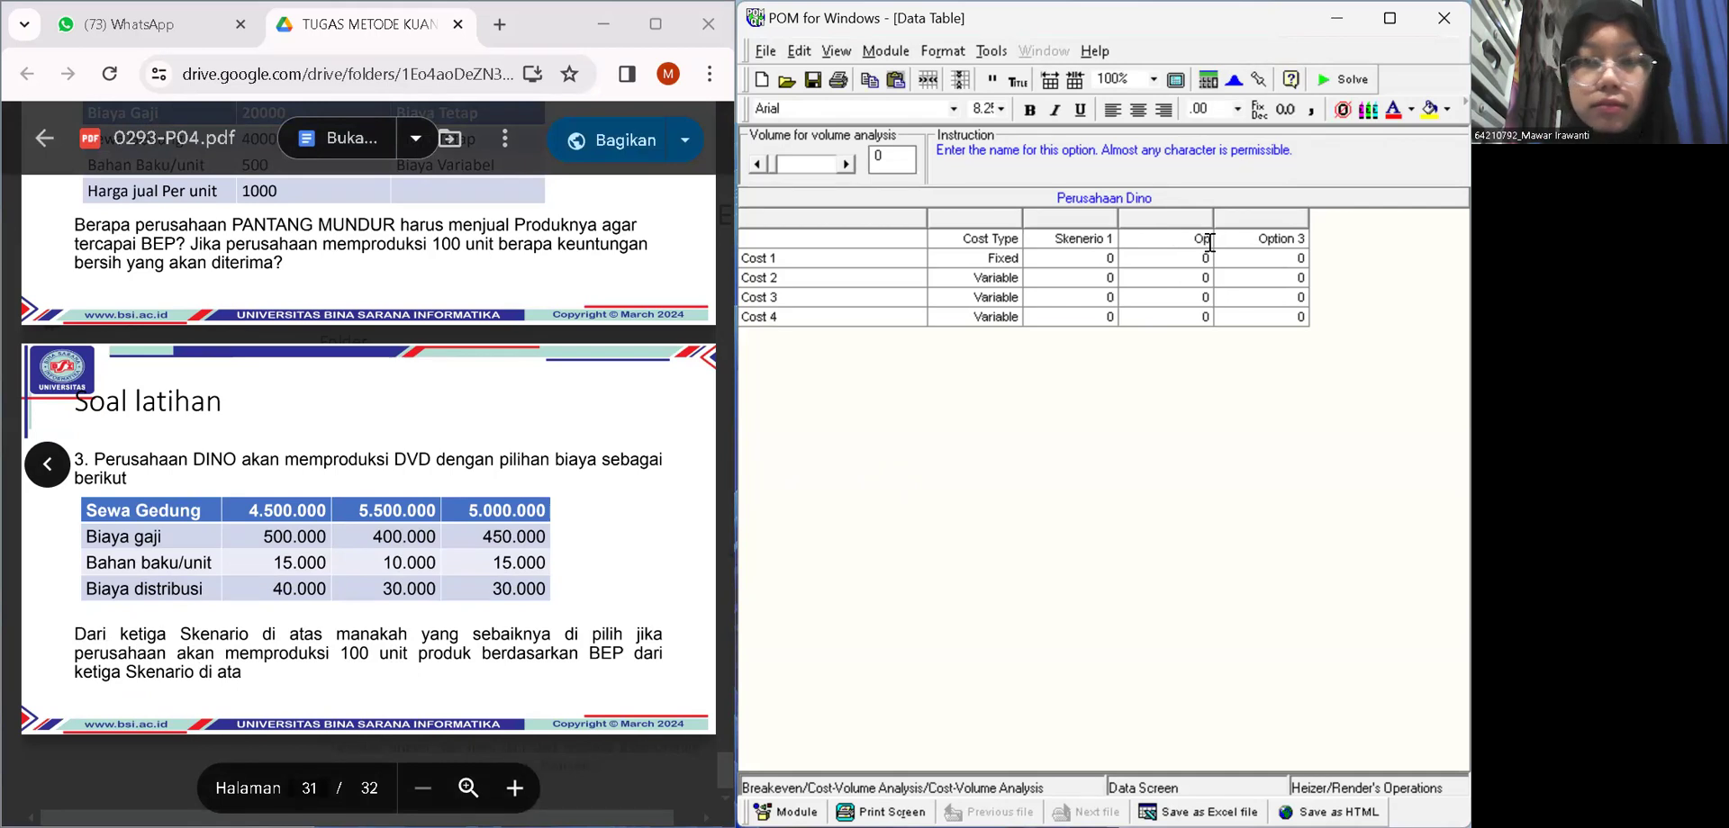
pyautogui.write('Skenario 2')
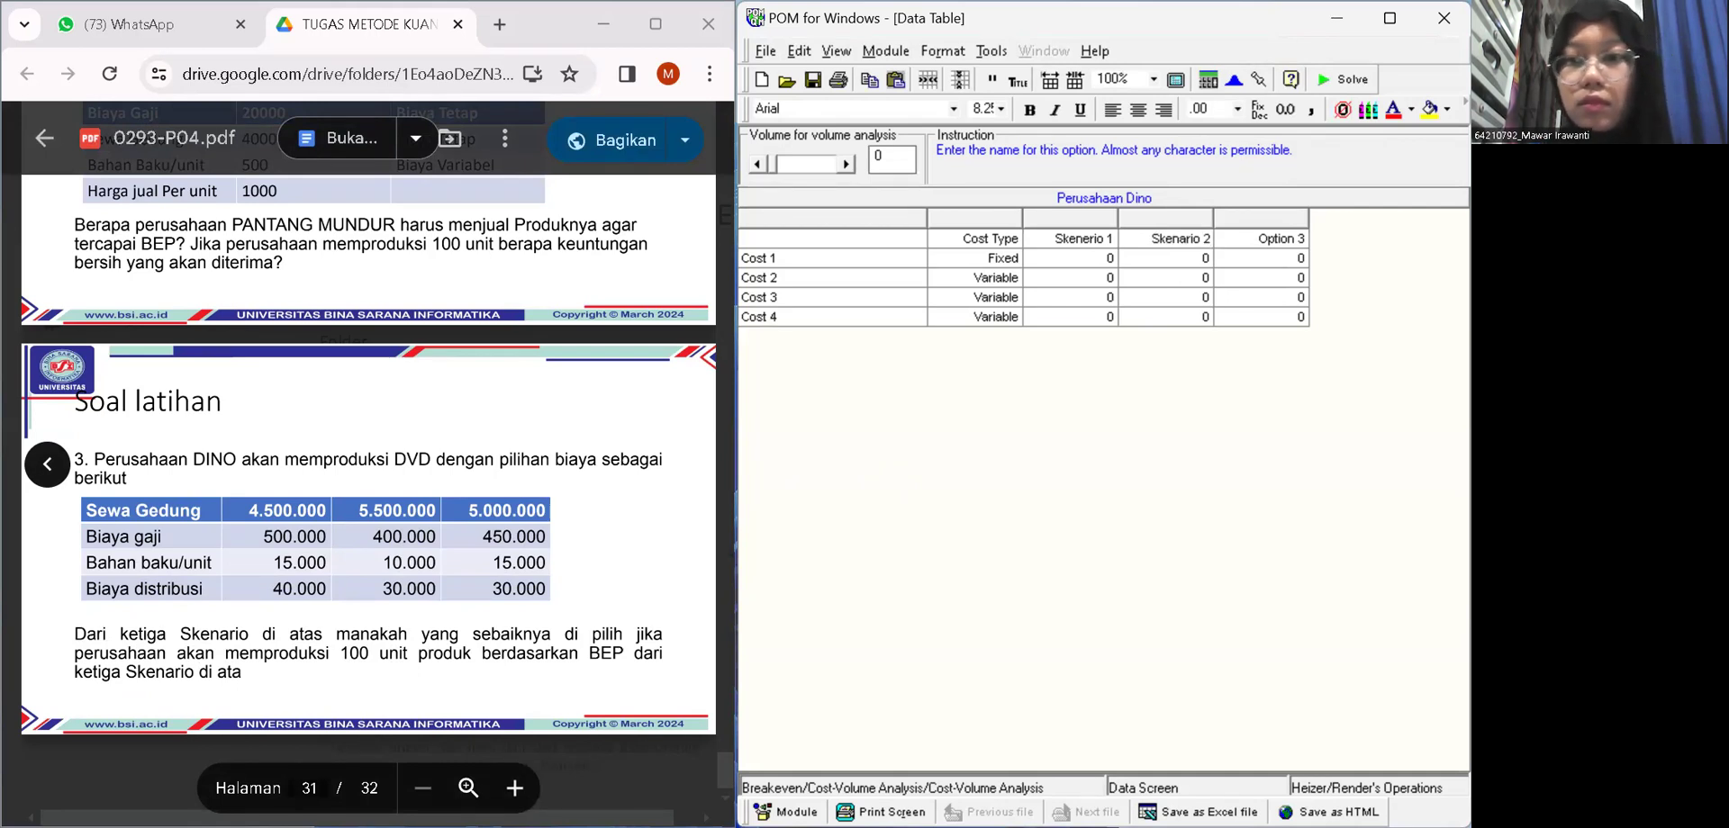
# - Rename the third option column of the Perusahaan Dino table as "Skenario 3"
pyautogui.click(1306, 238)
pyautogui.press('BackSpace')
pyautogui.press('BackSpace')
pyautogui.press('BackSpace')
pyautogui.press('BackSpace')
pyautogui.press('BackSpace')
pyautogui.press('BackSpace')
pyautogui.press('BackSpace')
pyautogui.press('BackSpace')
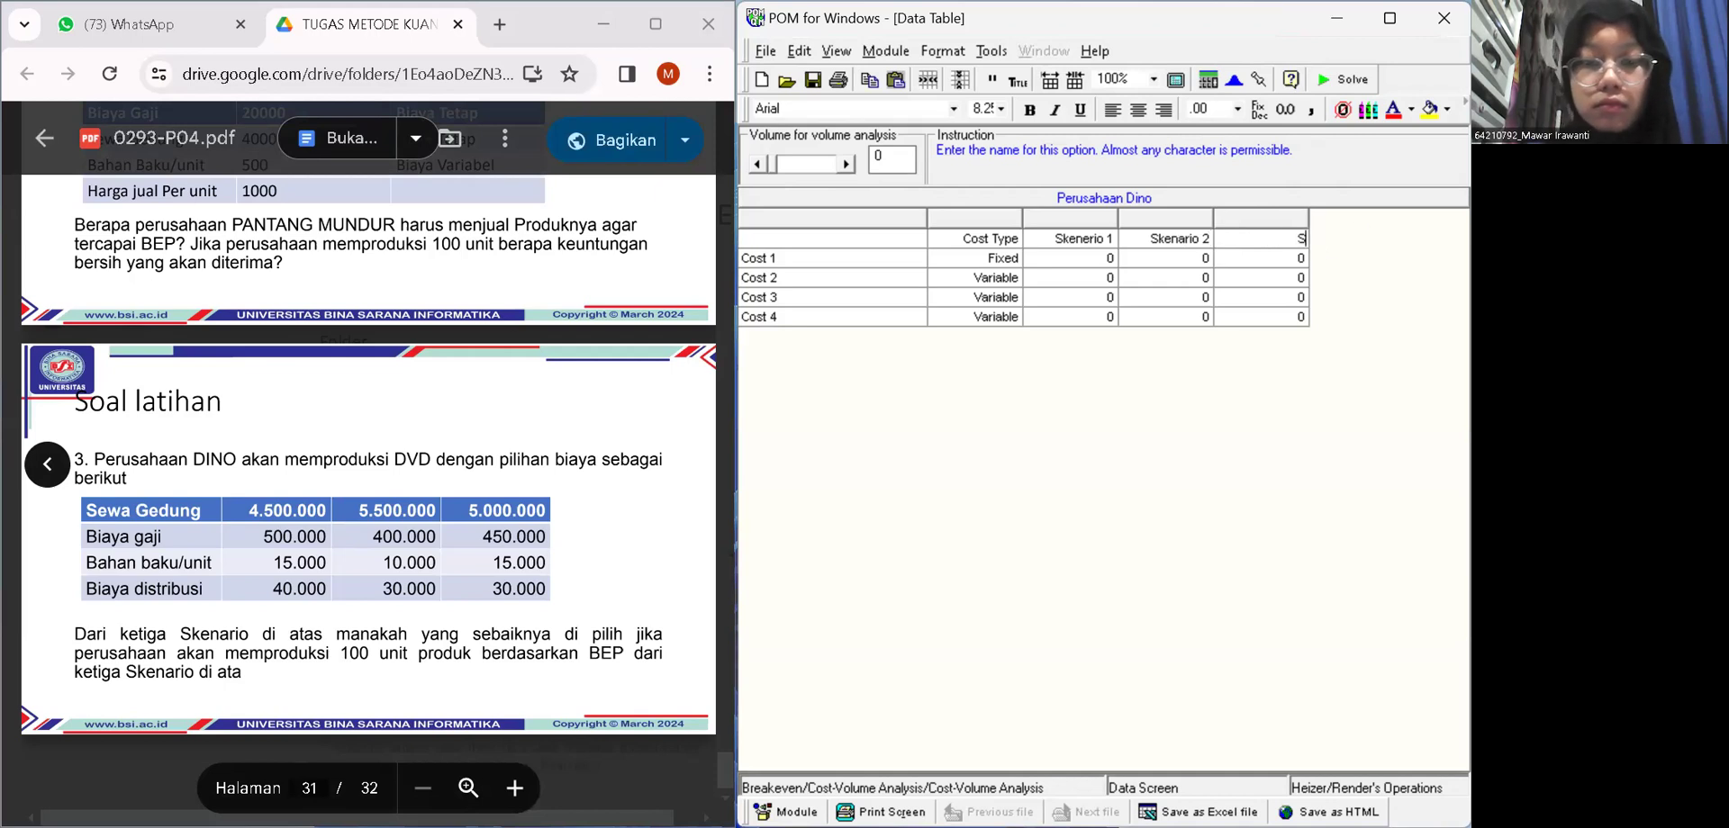
pyautogui.write('Skenario 3')
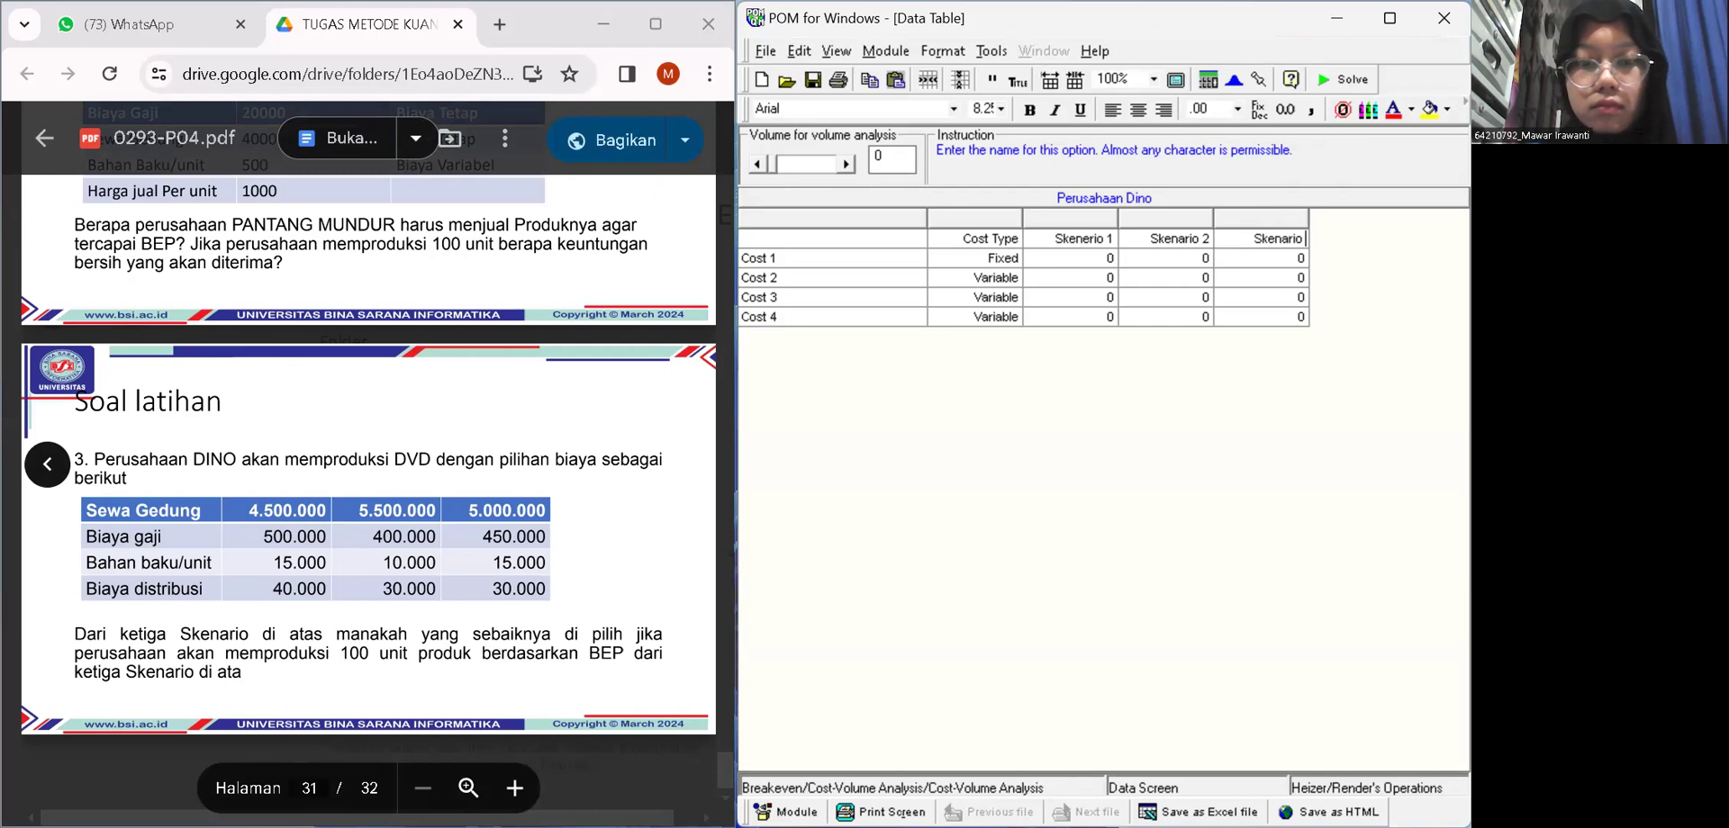
# - Rename the first cost row as "Sewa Gedung" and set its Skenerio 1 value to 4500000
pyautogui.click(905, 259)
pyautogui.press('BackSpace')
pyautogui.press('BackSpace')
pyautogui.press('BackSpace')
pyautogui.press('BackSpace')
pyautogui.press('BackSpace')
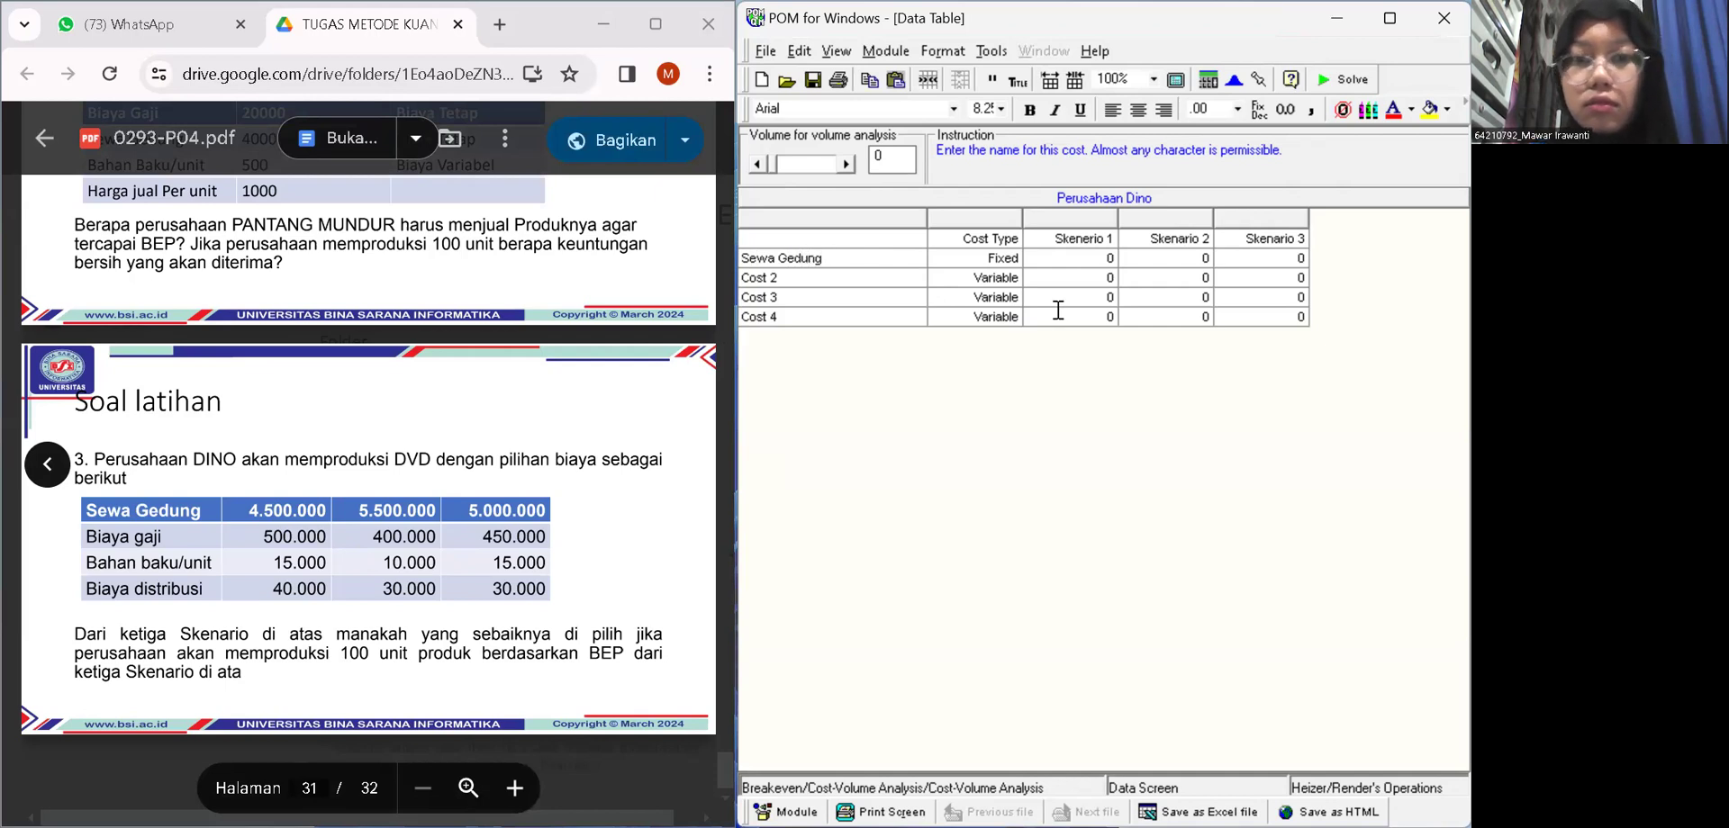
pyautogui.click(1116, 259)
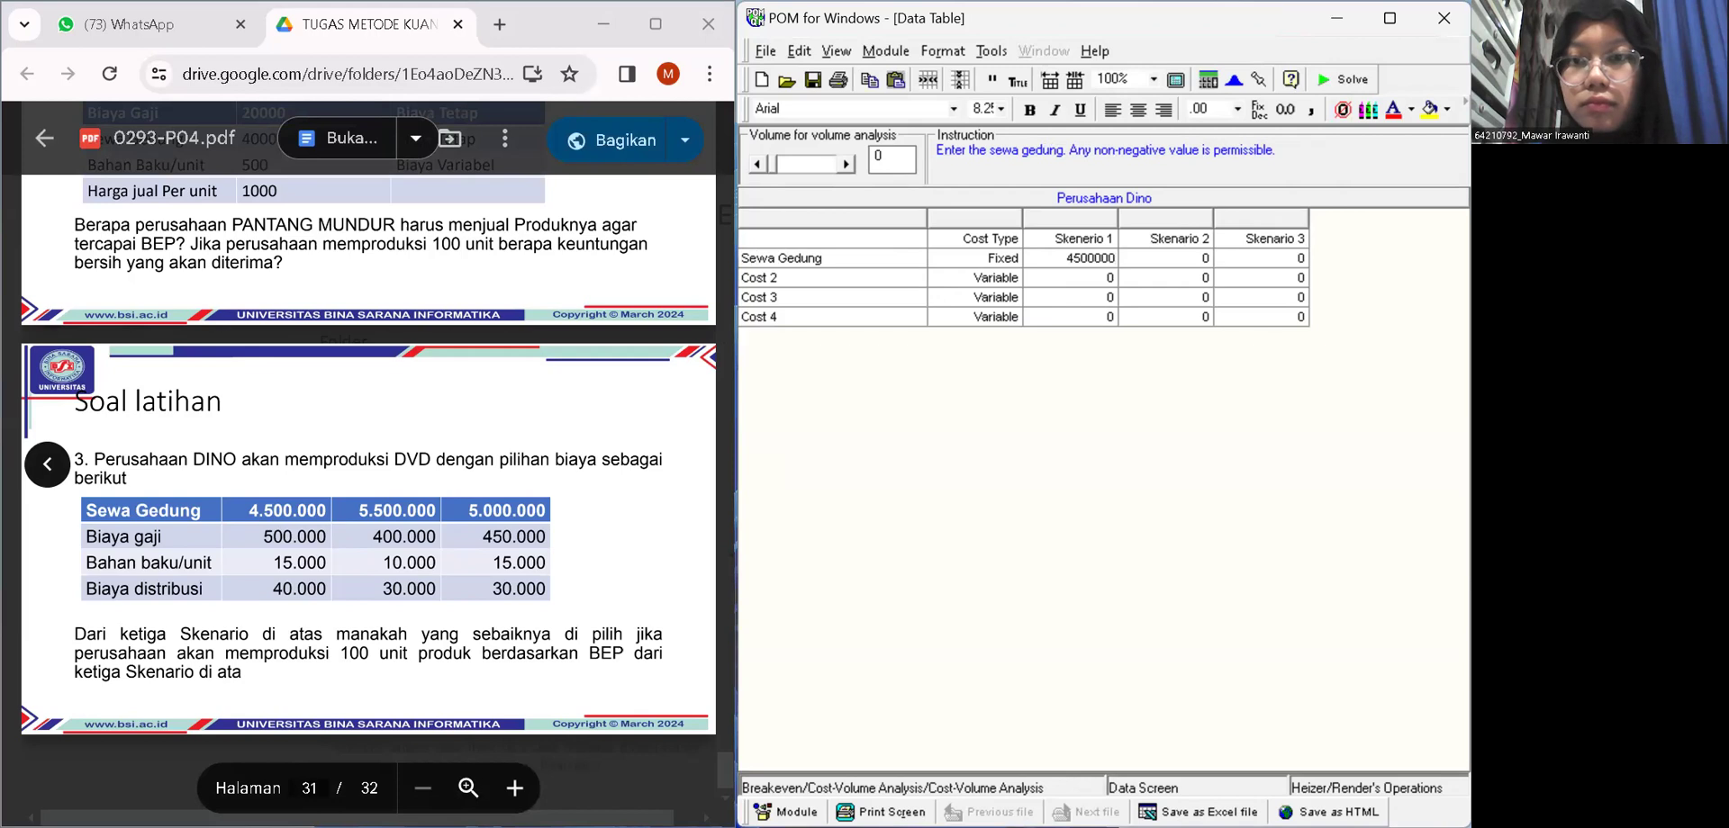
# - Set the Sewa Gedung cost to 5500000 for Skenario 2 and 5000000 for Skenario 3
pyautogui.click(1208, 256)
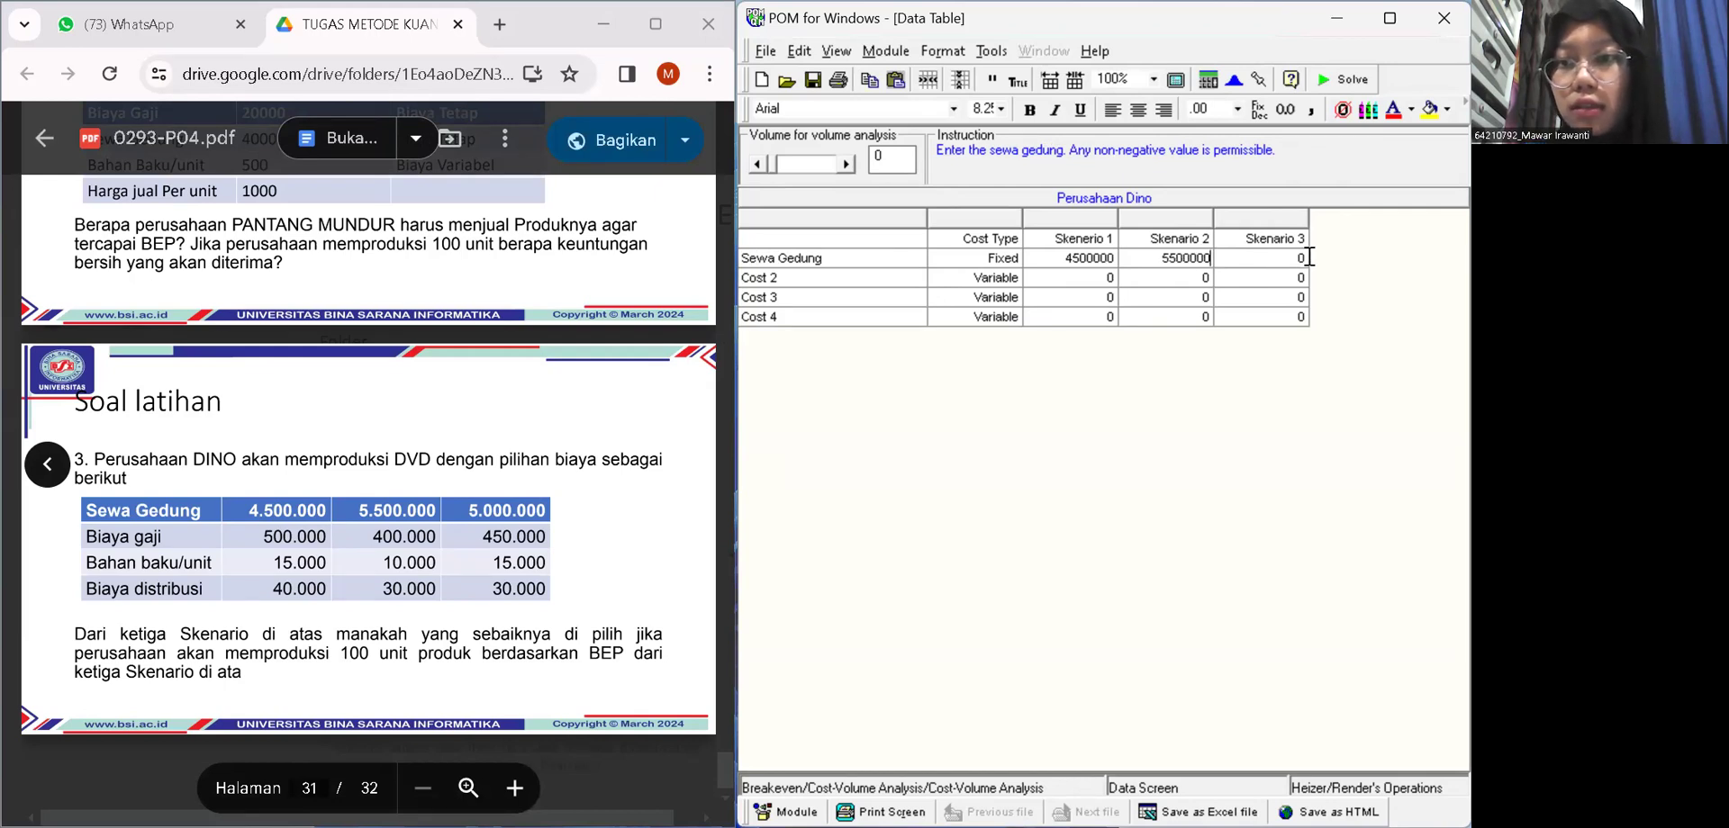
pyautogui.write('500000')
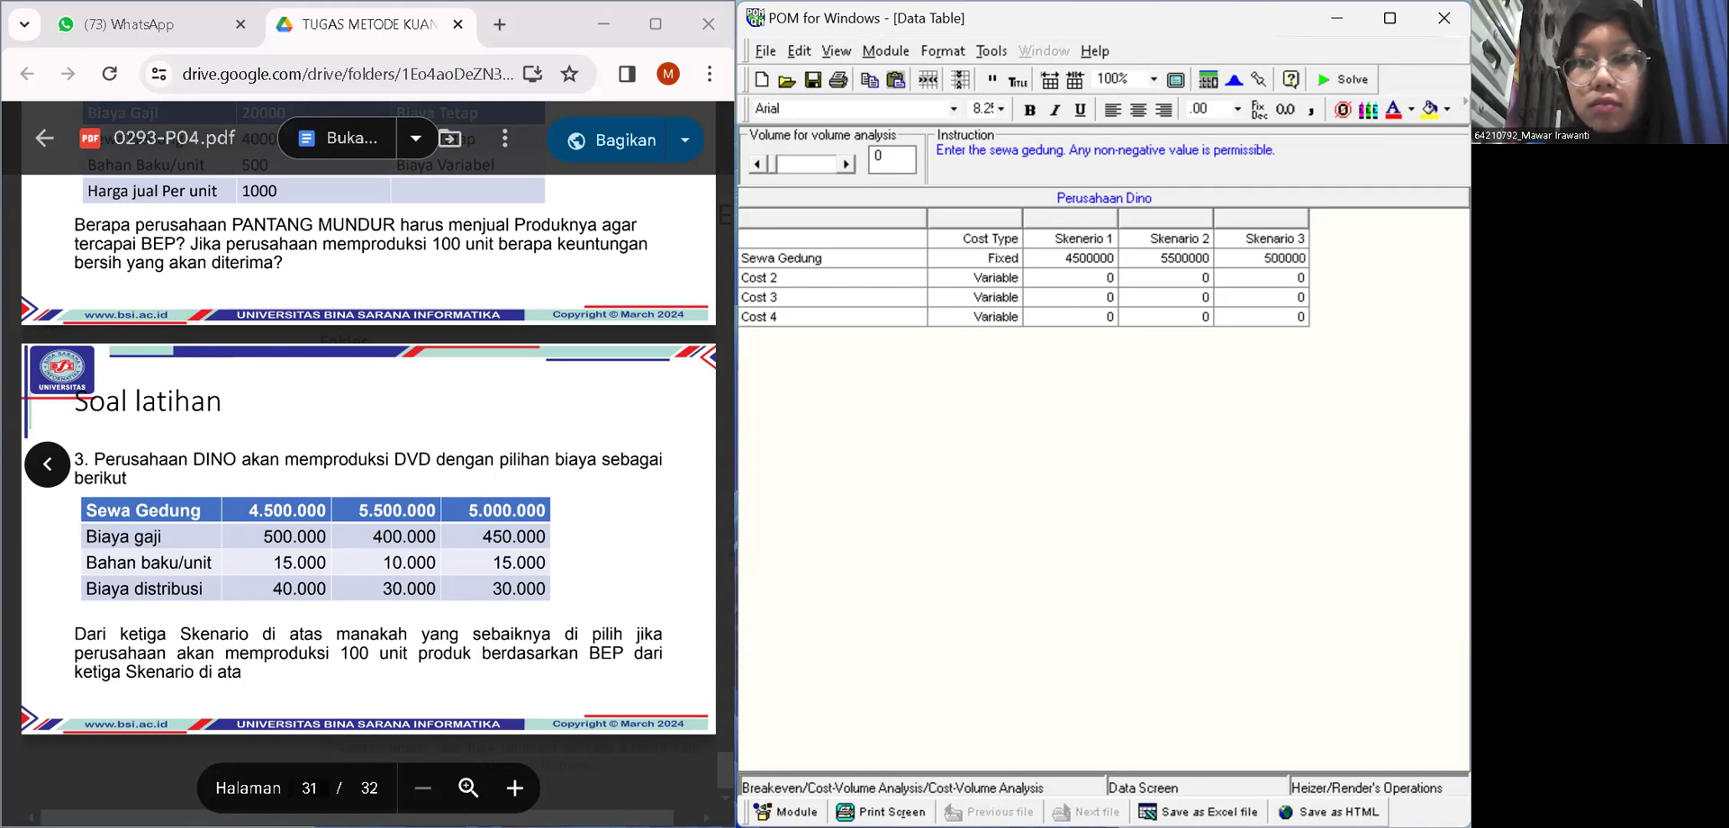
pyautogui.write('0')
# - Rename the second cost row of the Perusahaan Dino table as "Biaya Gaji"
pyautogui.click(1117, 278)
pyautogui.click(861, 281)
pyautogui.press('BackSpace')
pyautogui.press('BackSpace')
pyautogui.press('BackSpace')
pyautogui.press('BackSpace')
pyautogui.press('BackSpace')
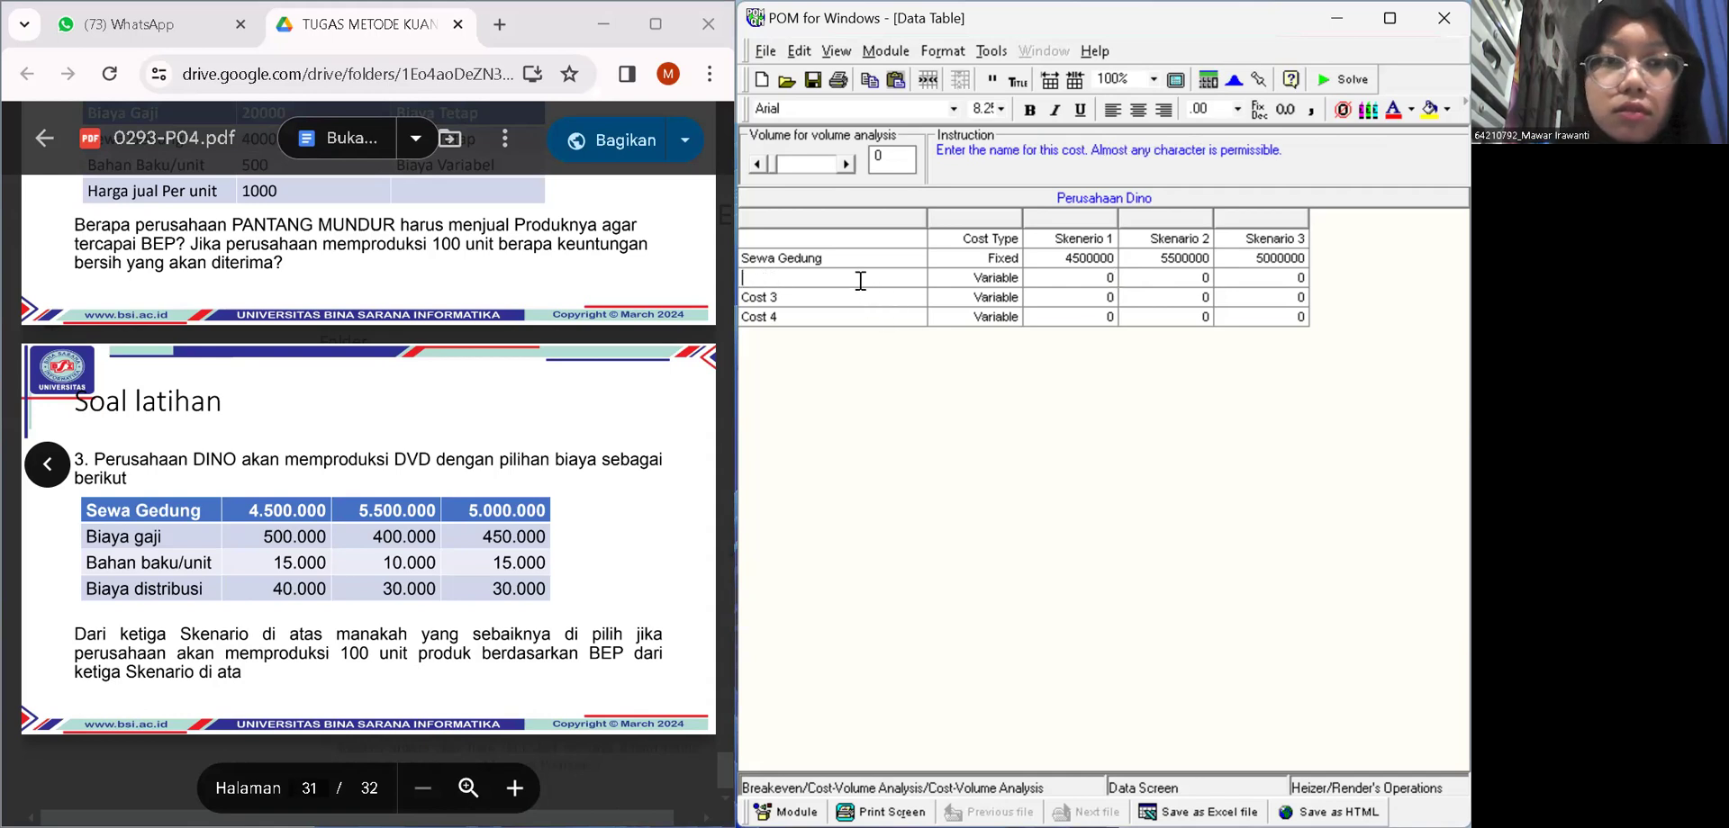
pyautogui.write('Biaya Gaji')
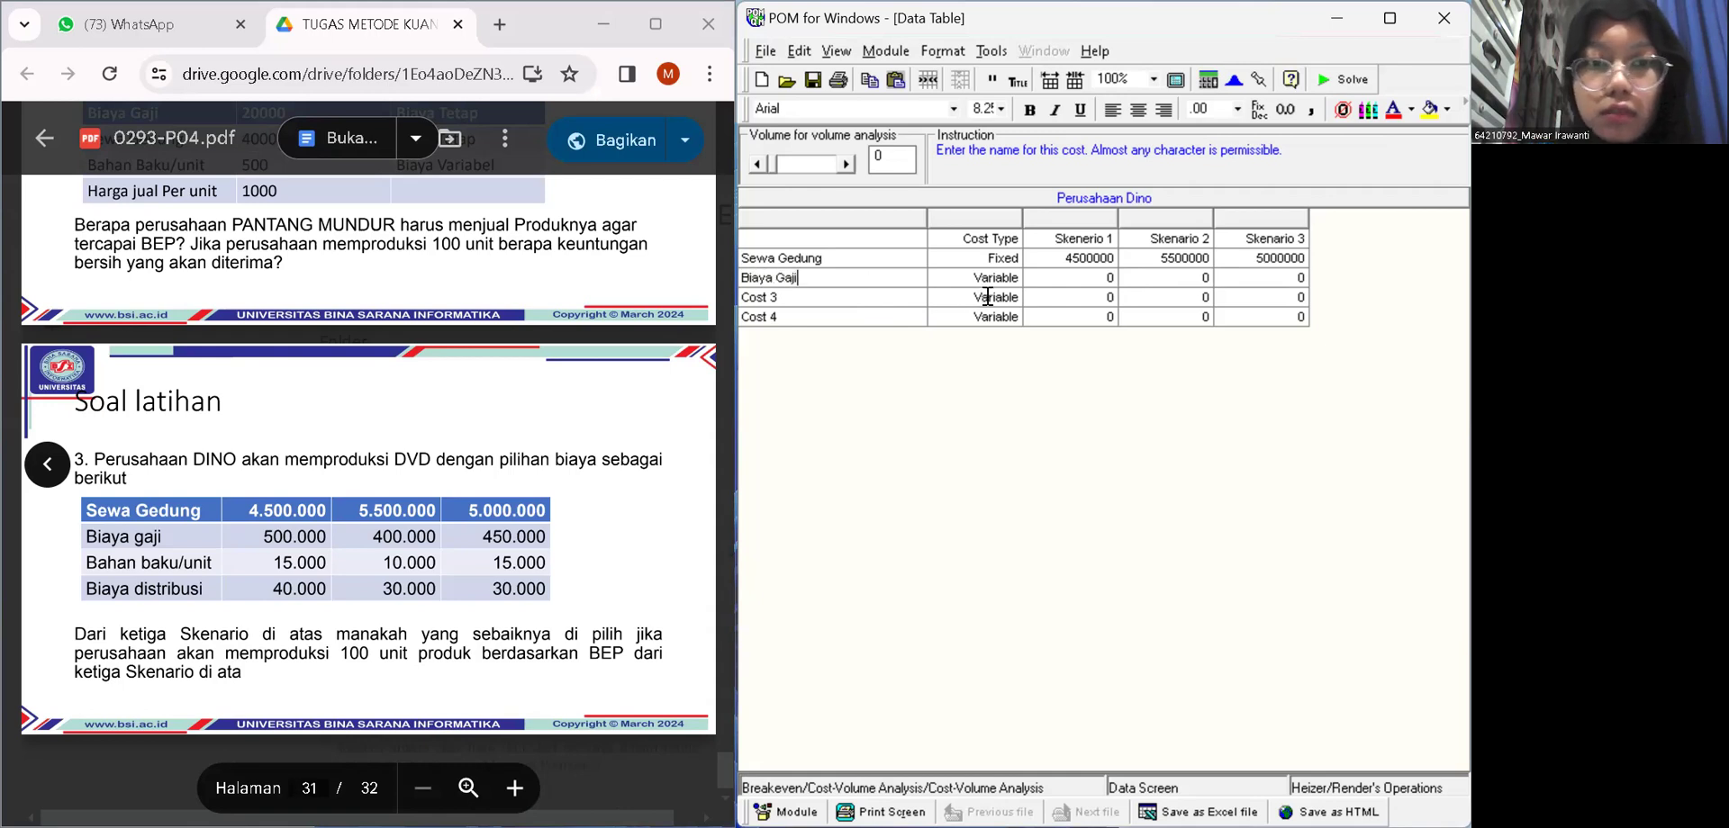
# - Set the Biaya Gaji costs to 500000, 400000 and 450000 for the first, second and third scenarios
pyautogui.click(1117, 277)
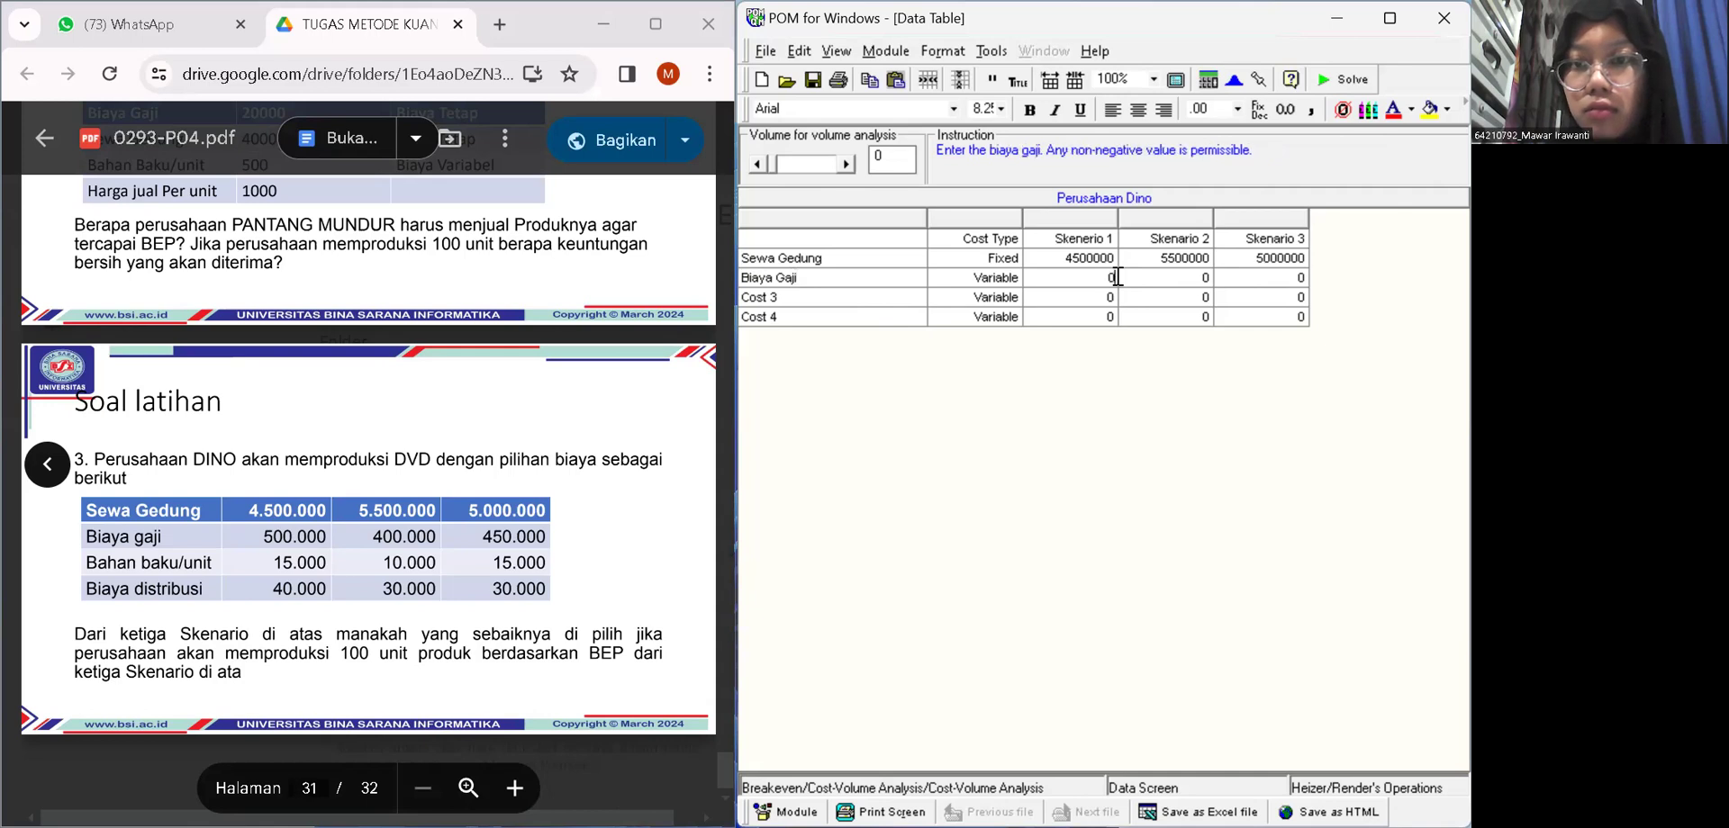
pyautogui.write('500000')
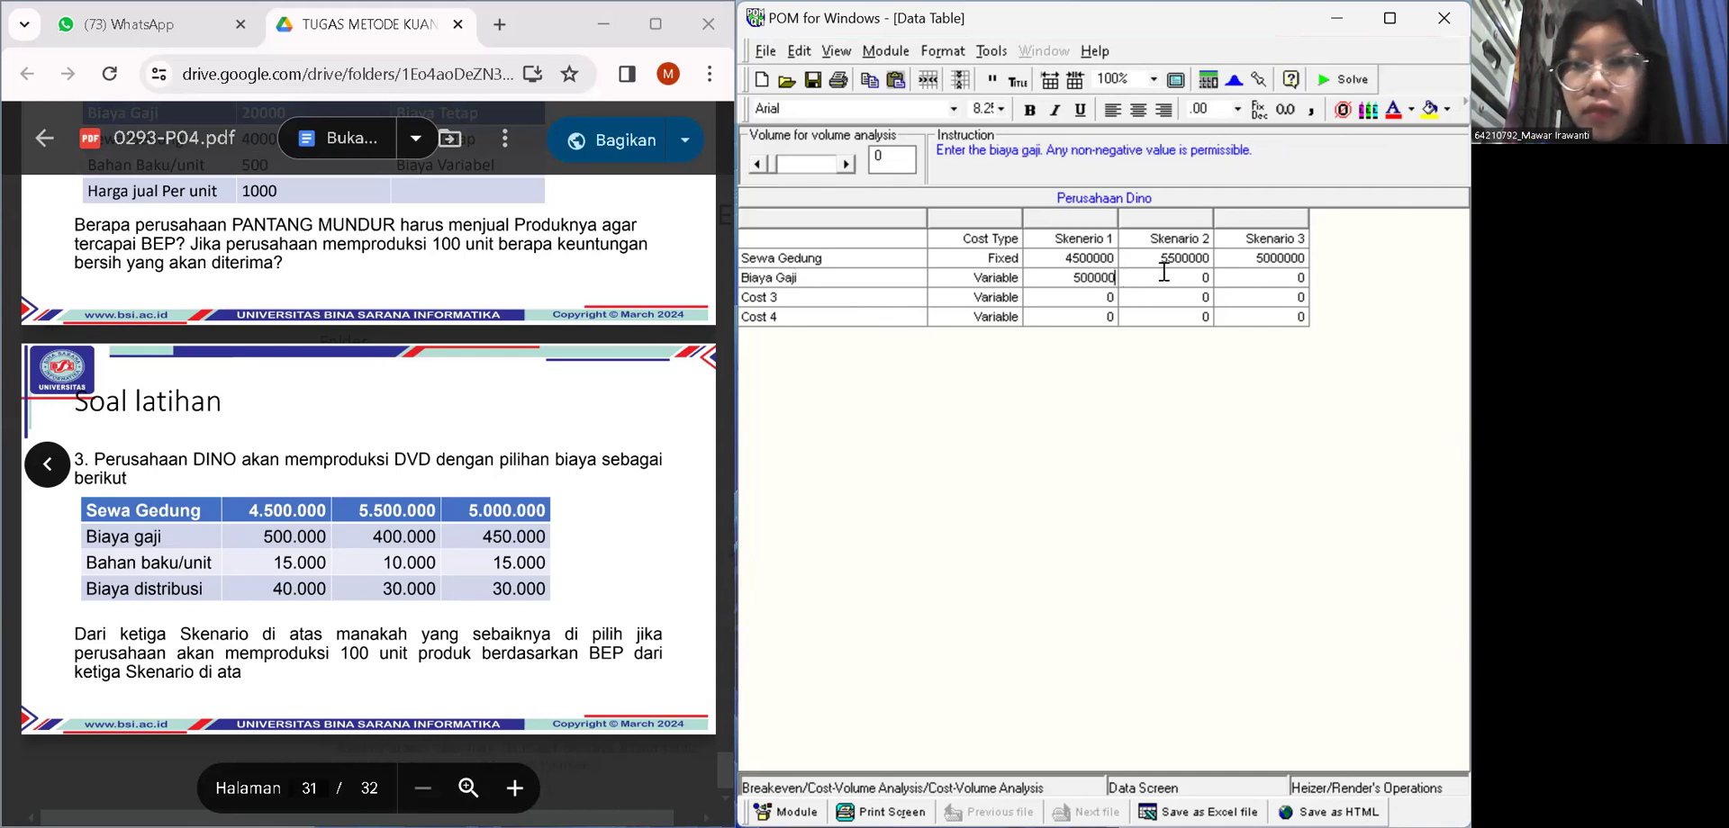
pyautogui.click(1209, 277)
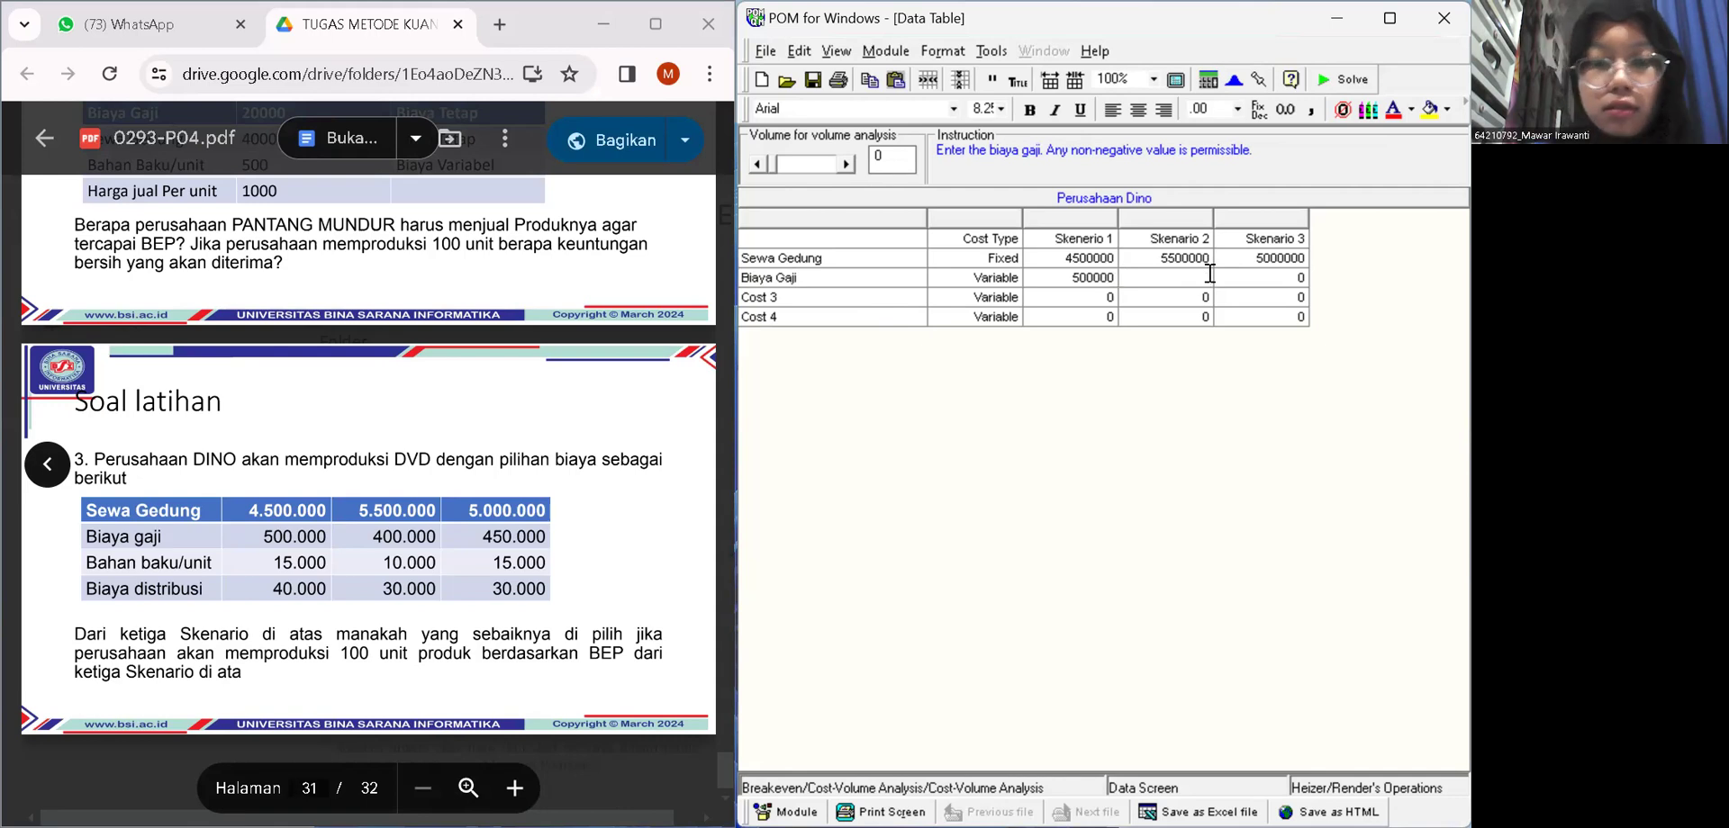
pyautogui.write('400')
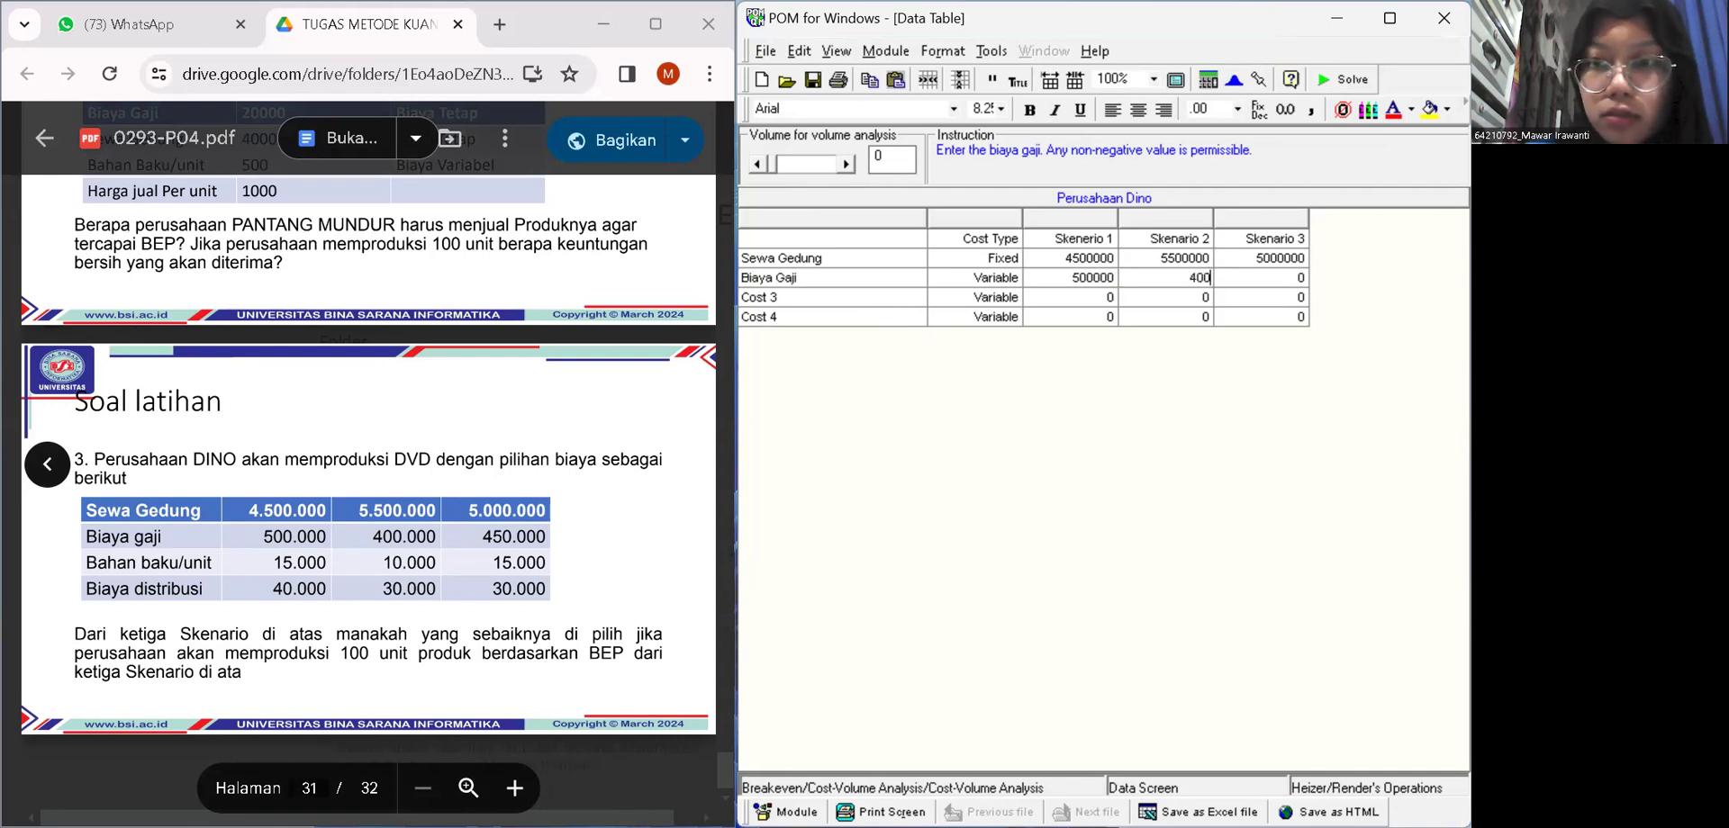
pyautogui.write('000')
pyautogui.click(1303, 277)
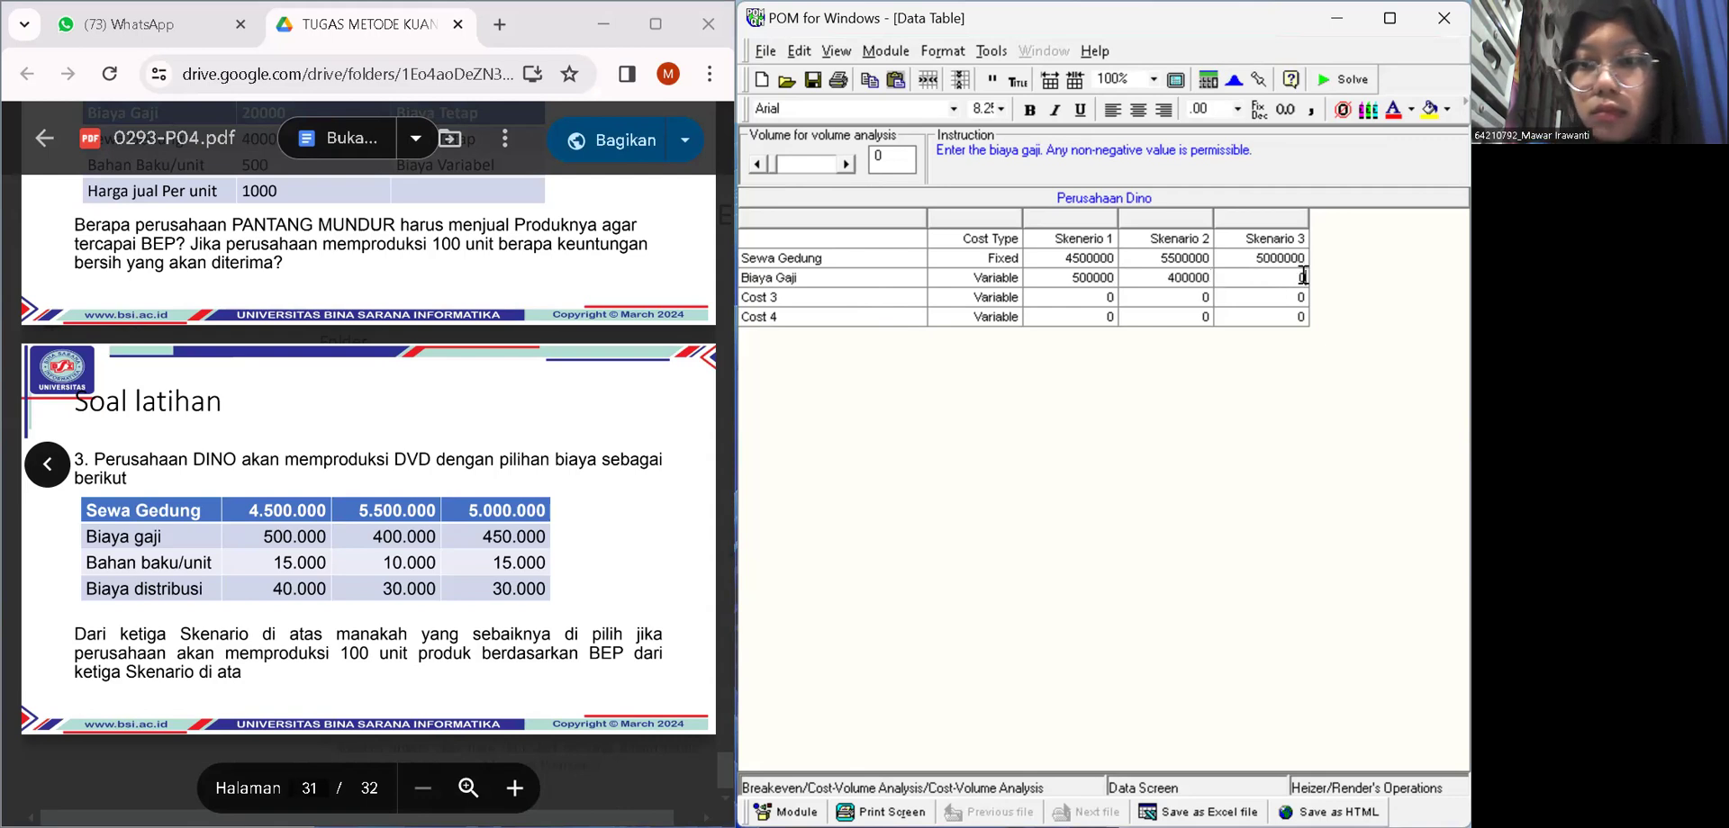
pyautogui.write('4')
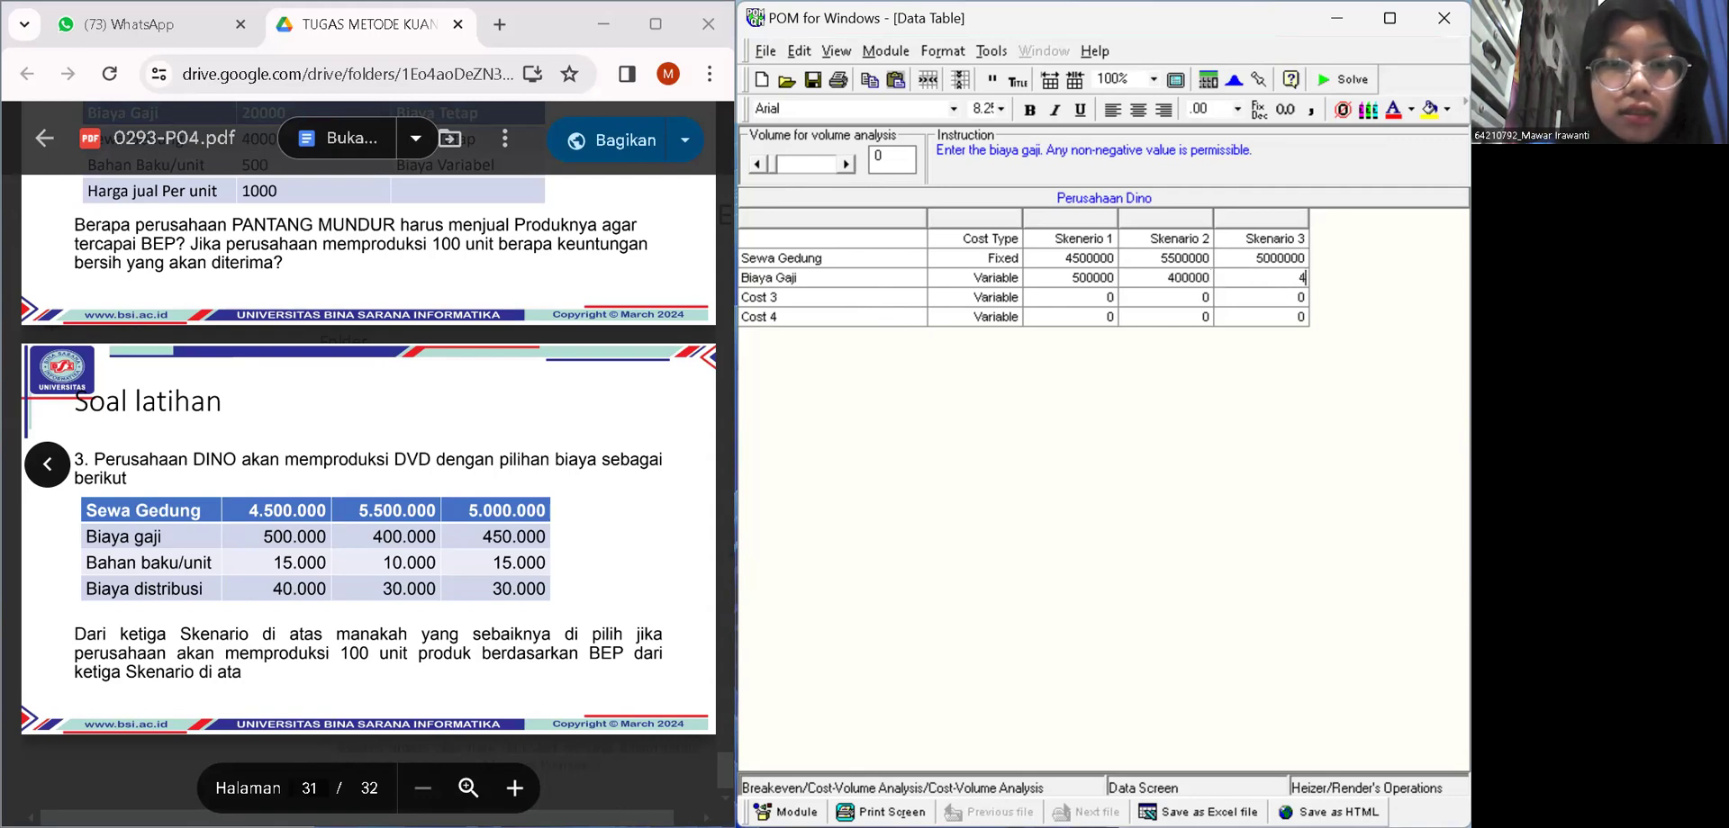
pyautogui.write('50000')
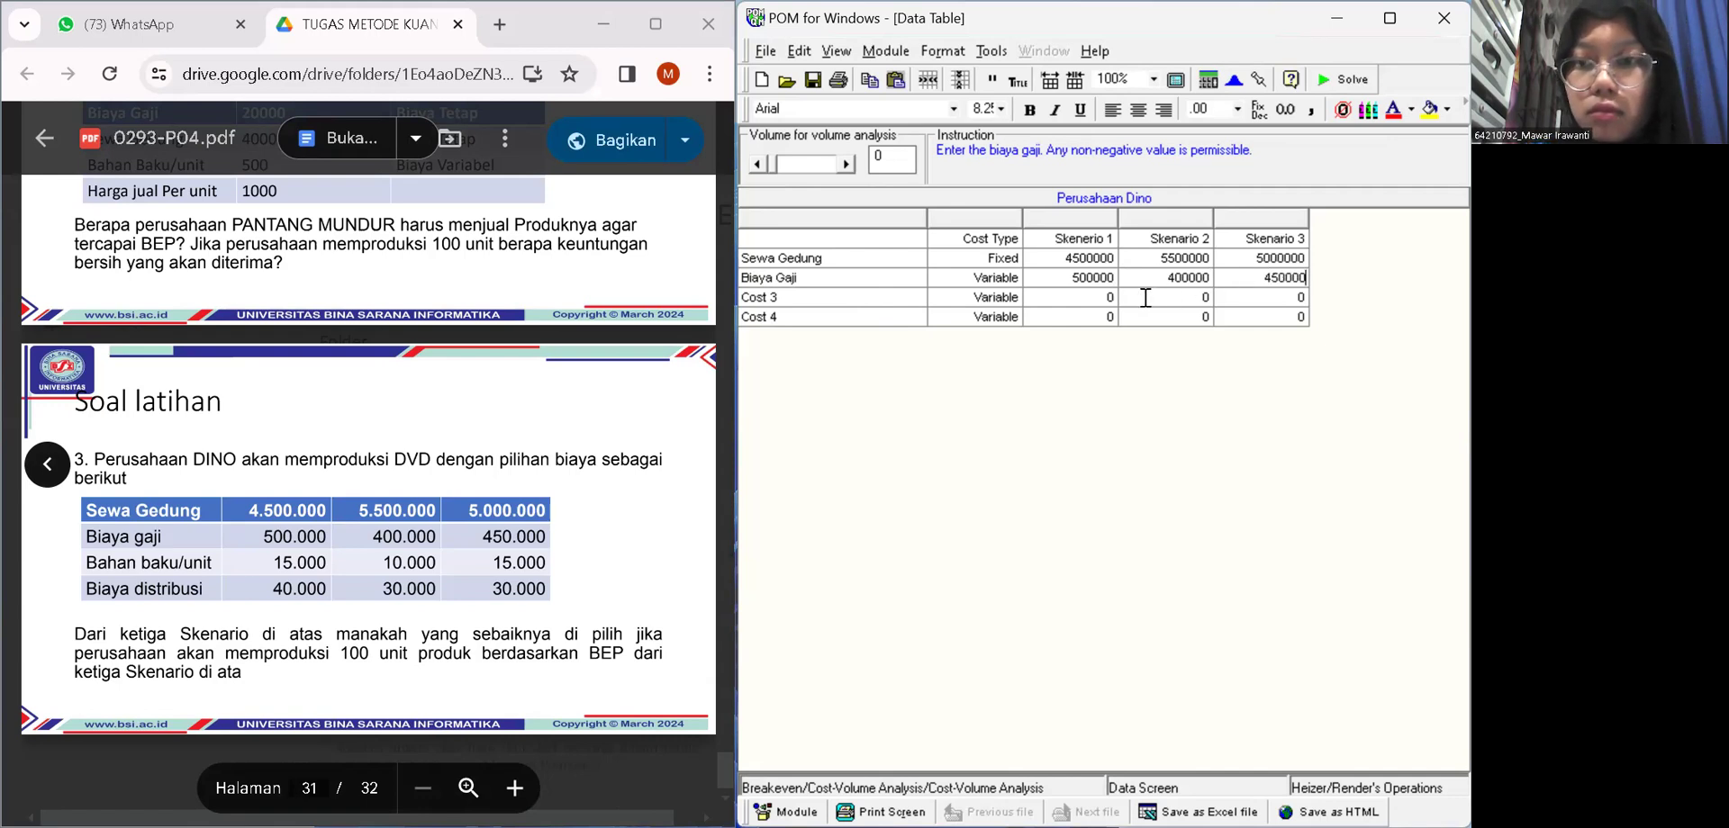
# - Rename the third cost row of the Perusahaan Dino table as "CBahan Baku/unit"
pyautogui.click(871, 299)
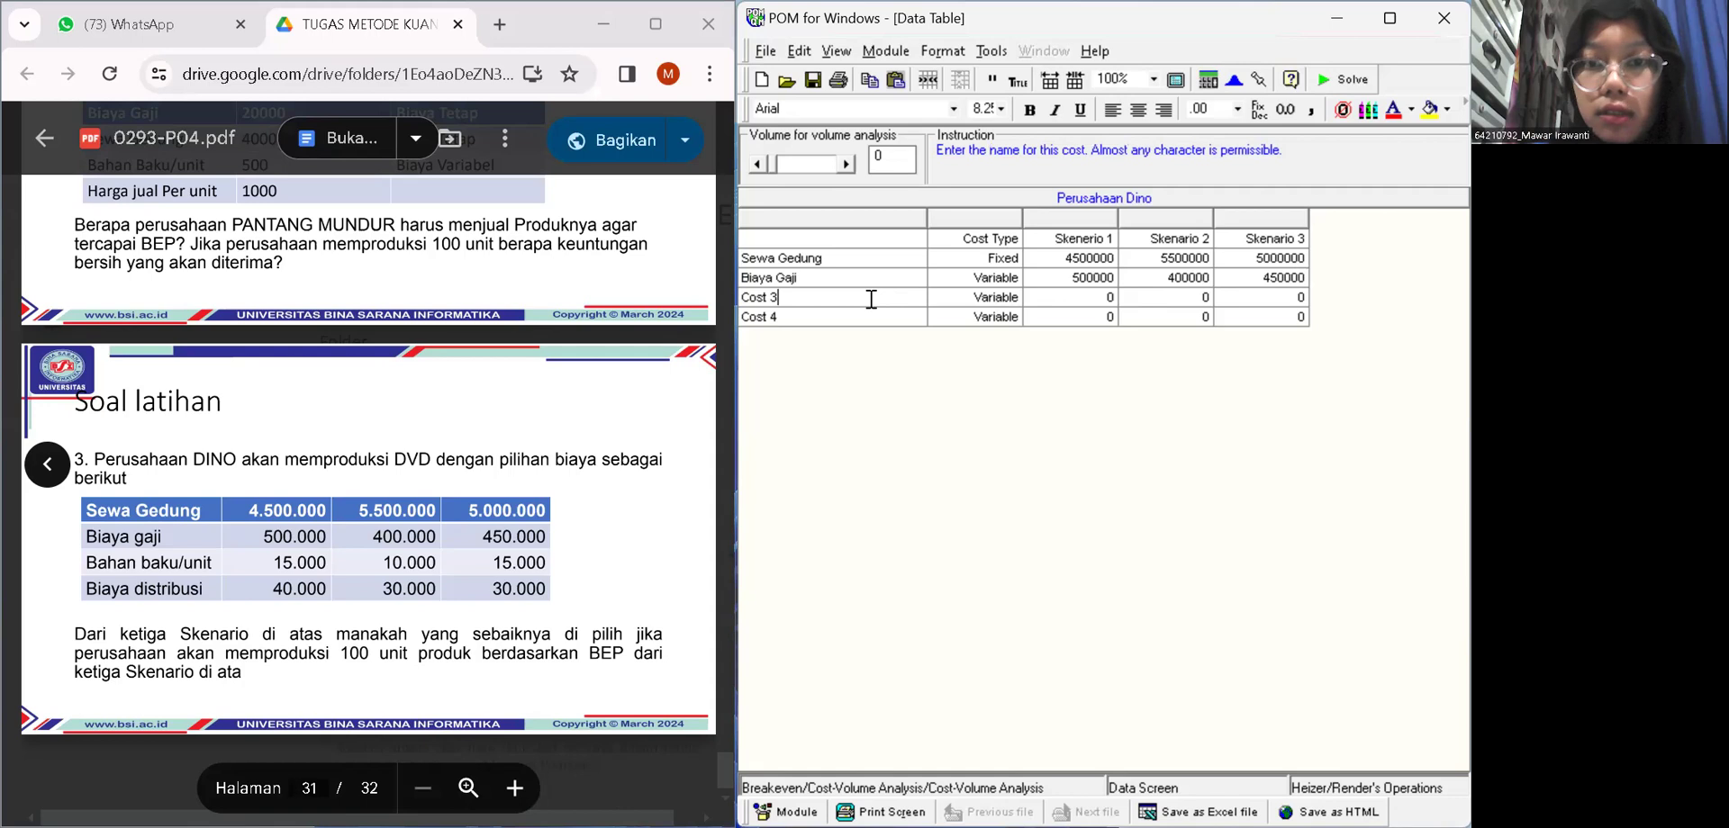
pyautogui.press('BackSpace')
pyautogui.press('BackSpace')
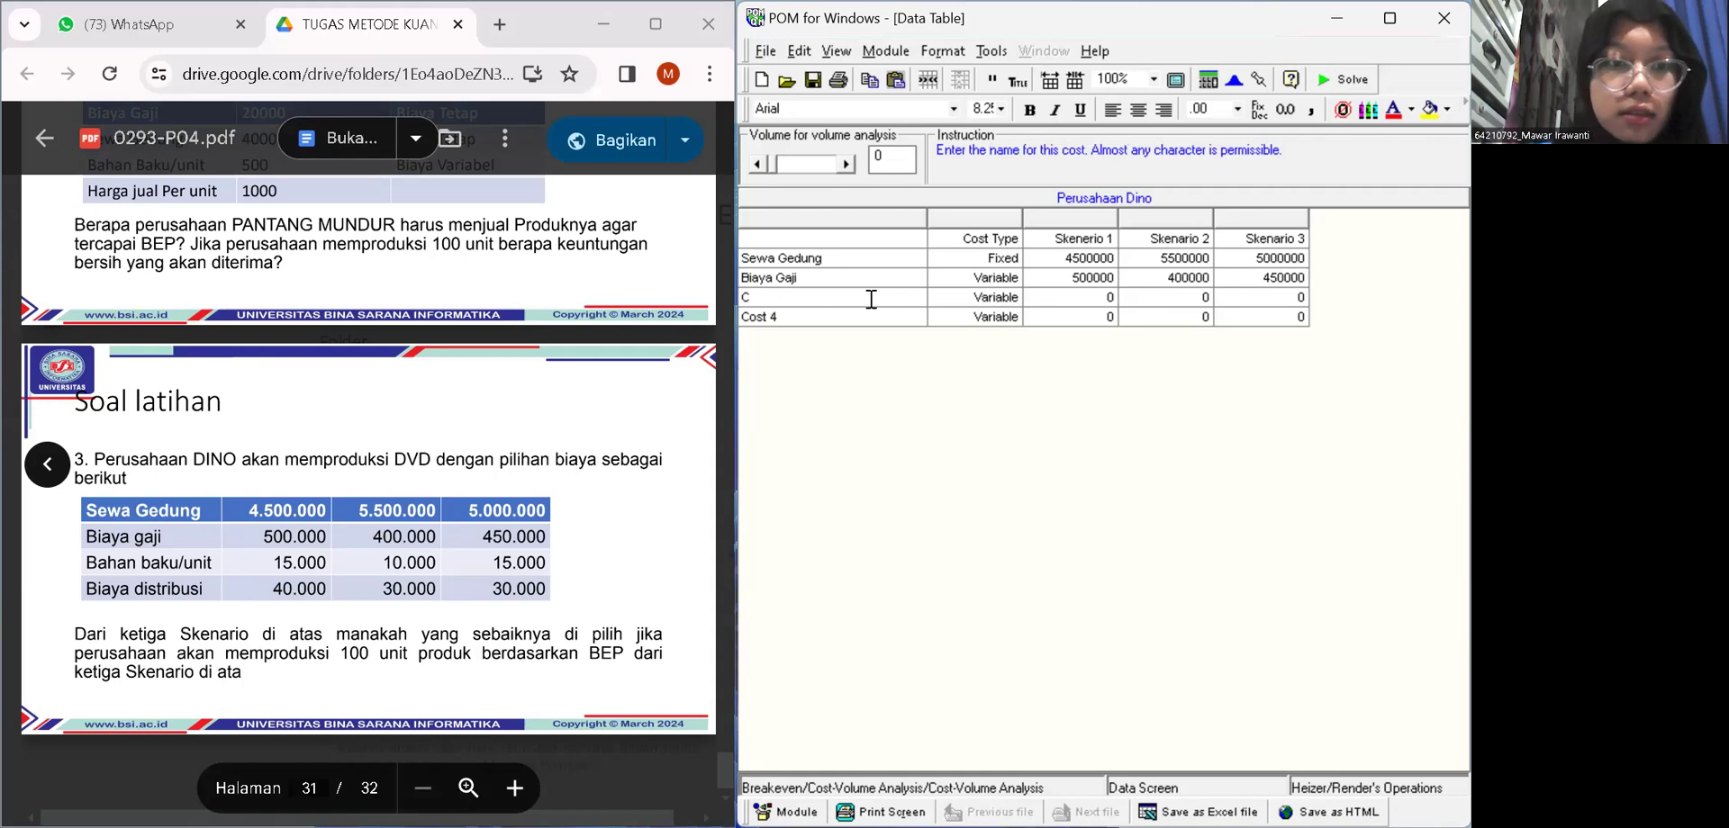
pyautogui.write('Bahan Baku/unit')
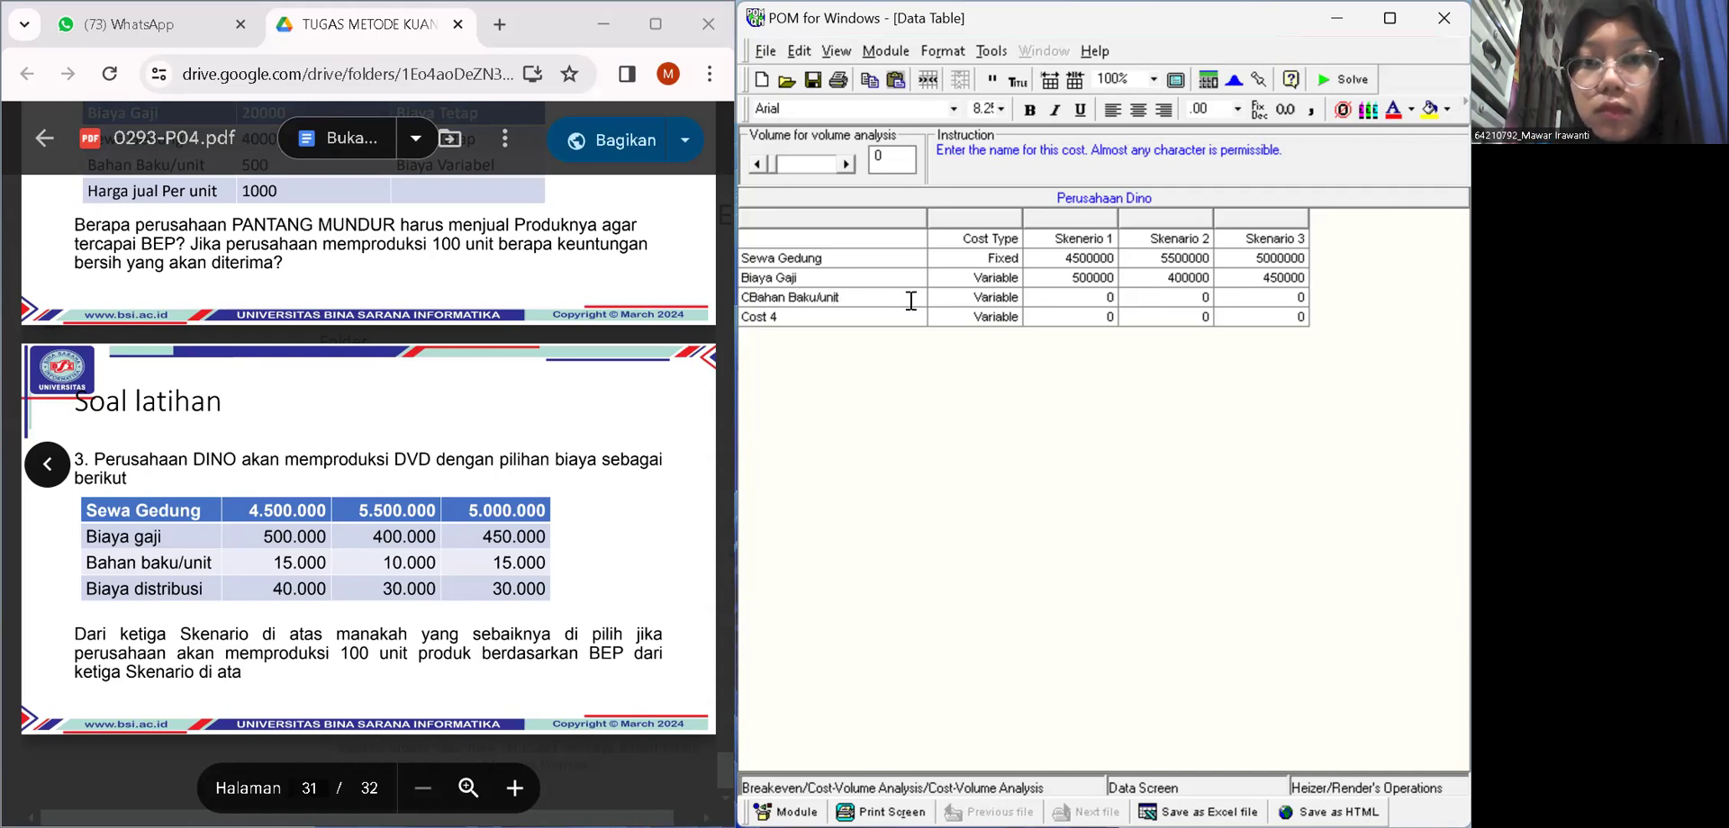
# - Set the raw-material cost per unit to 15000, 10000 and 15000 for the first, second and third scenarios
pyautogui.click(1113, 299)
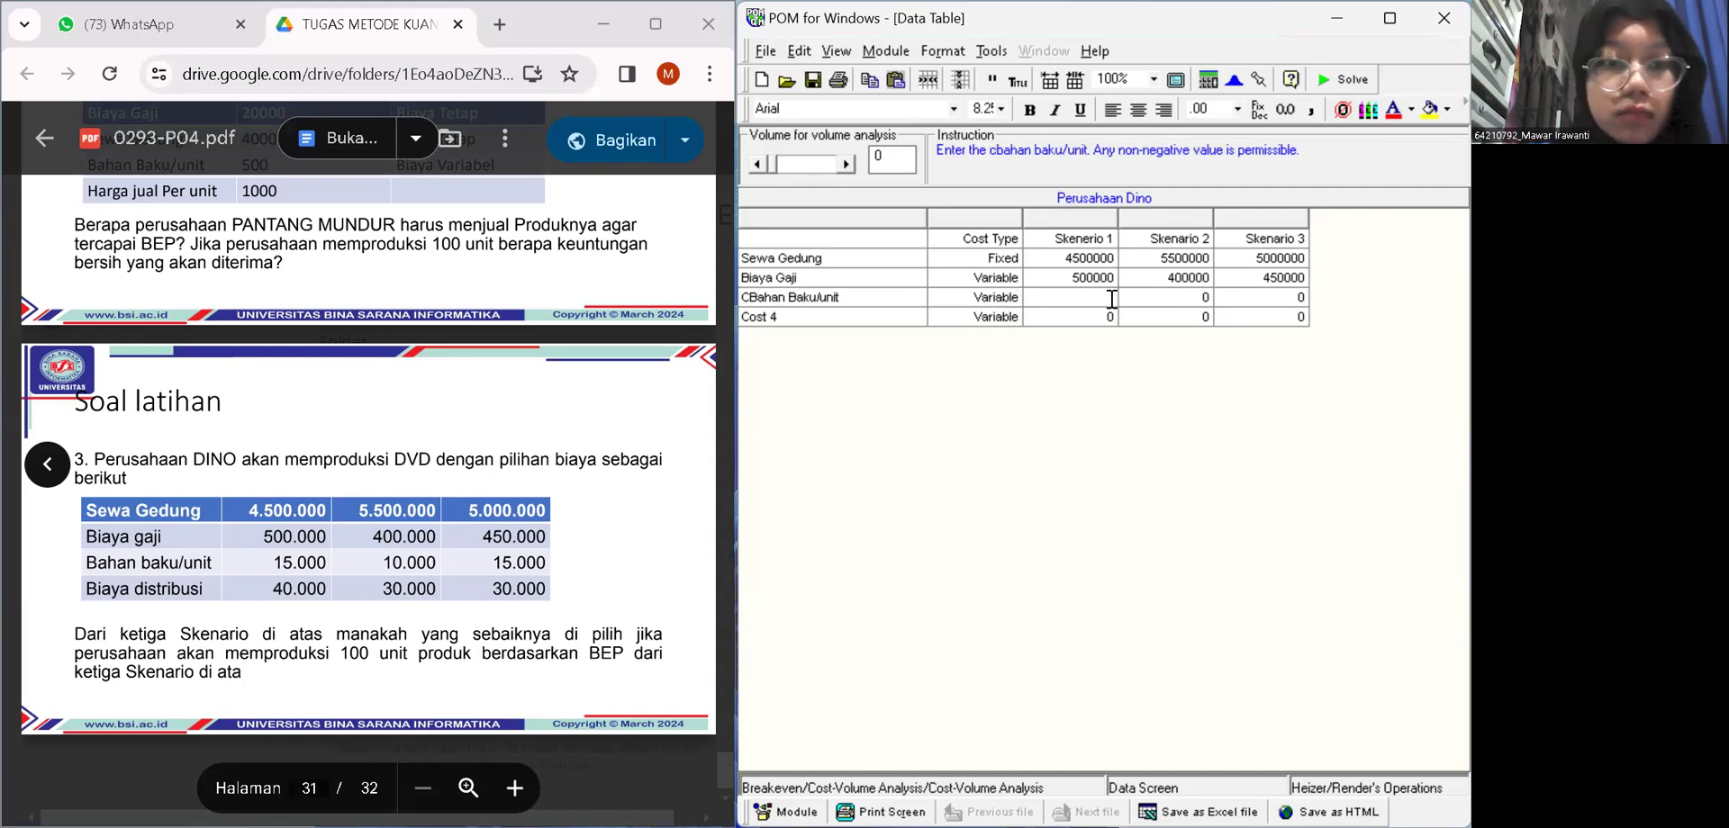
pyautogui.write('15.00')
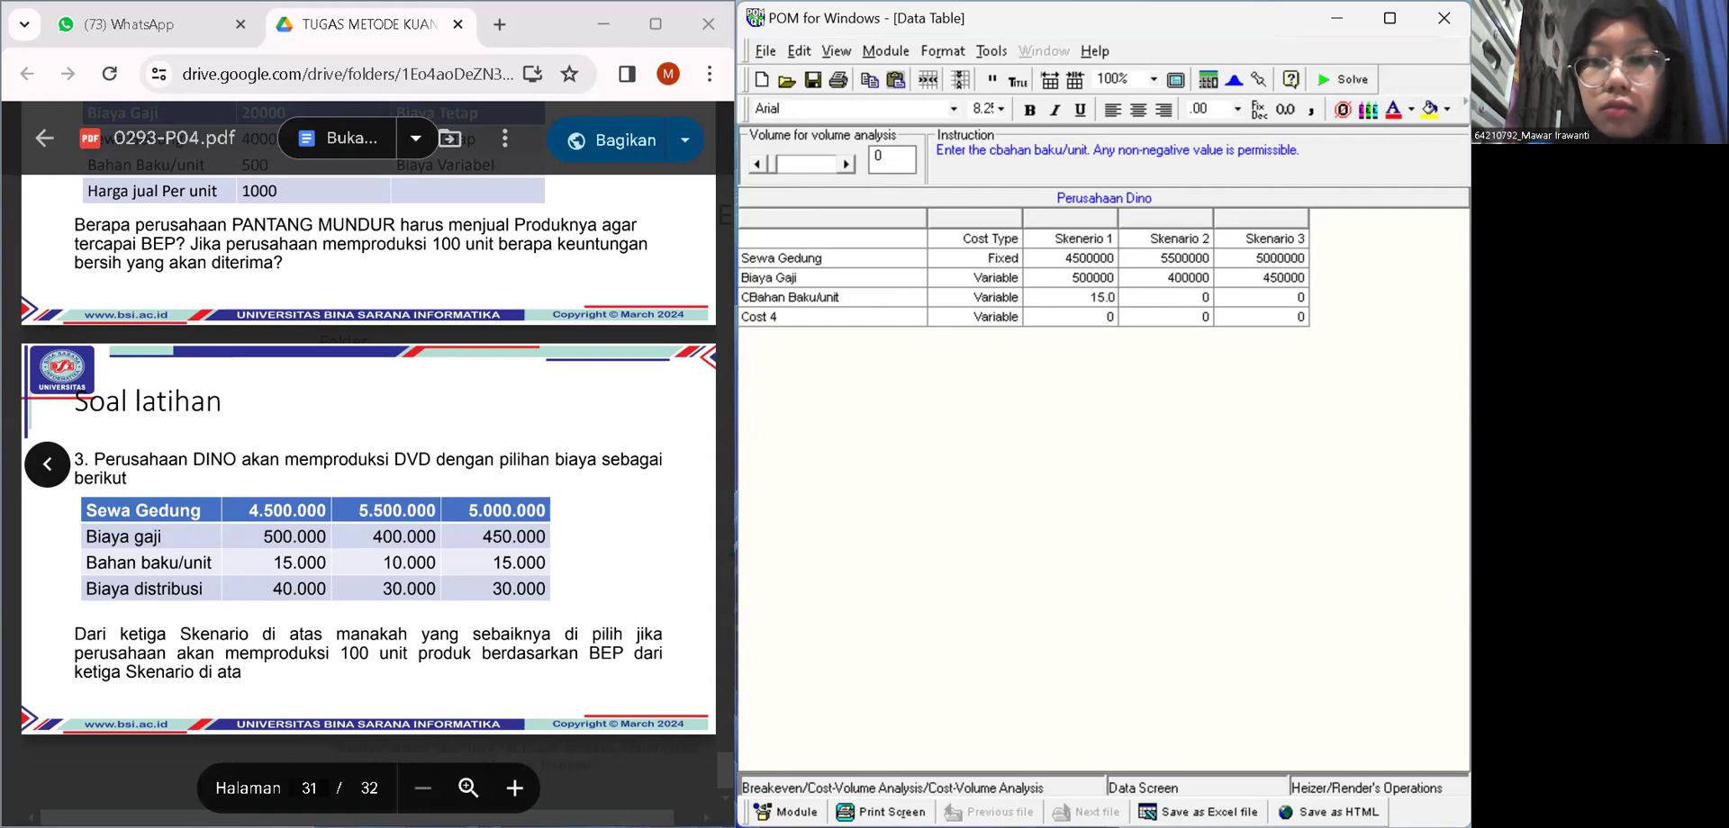
pyautogui.press('BackSpace')
pyautogui.press('BackSpace')
pyautogui.press('BackSpace')
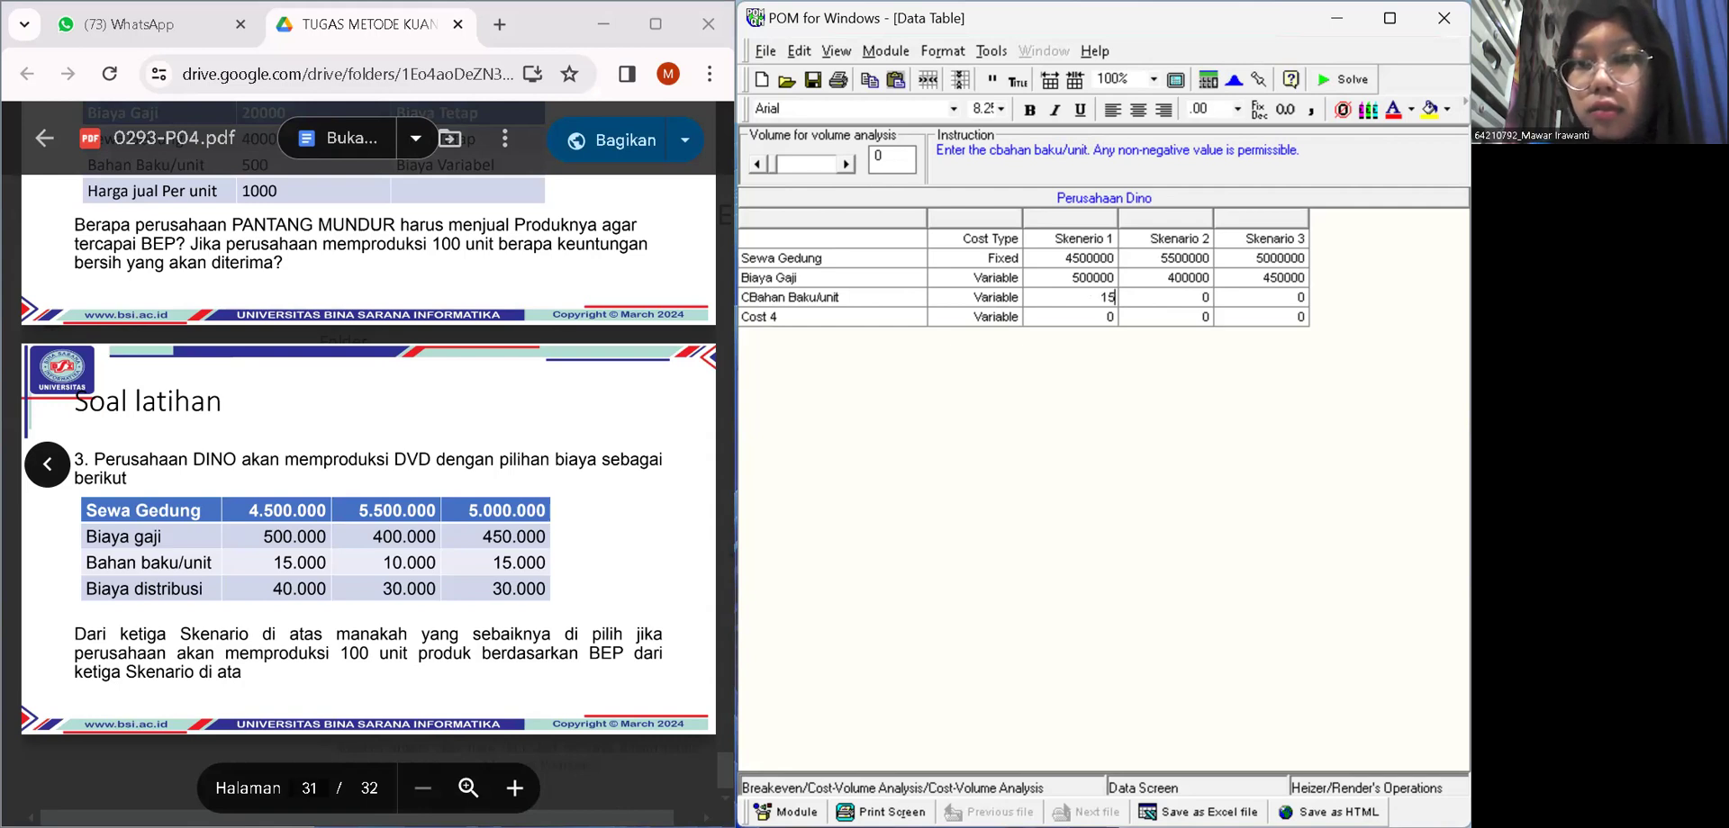
pyautogui.write('000')
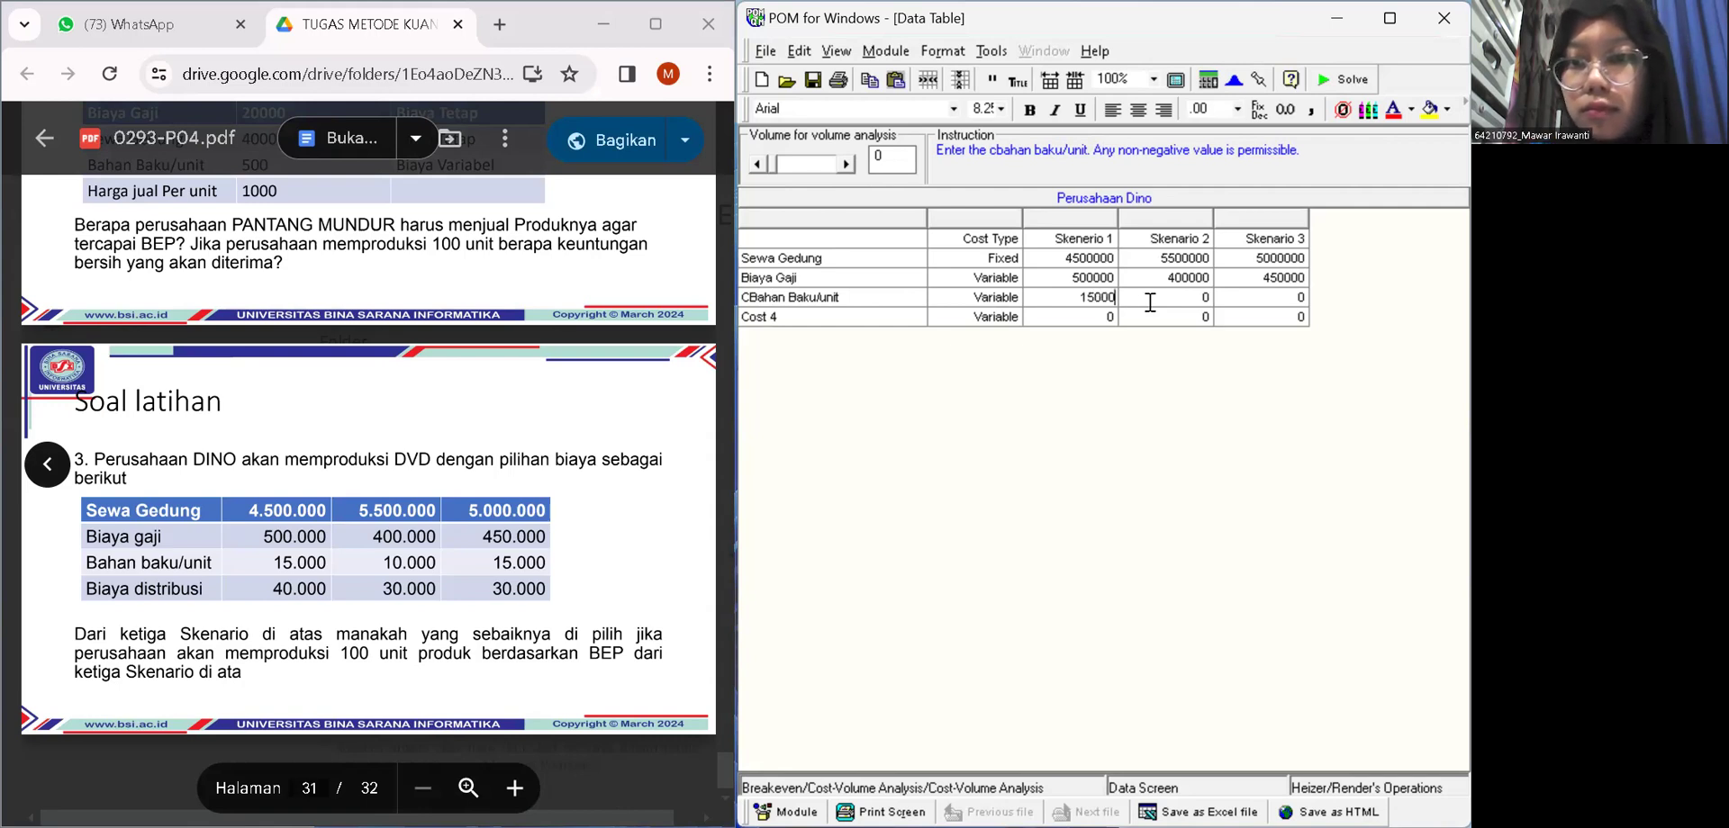
pyautogui.click(1216, 290)
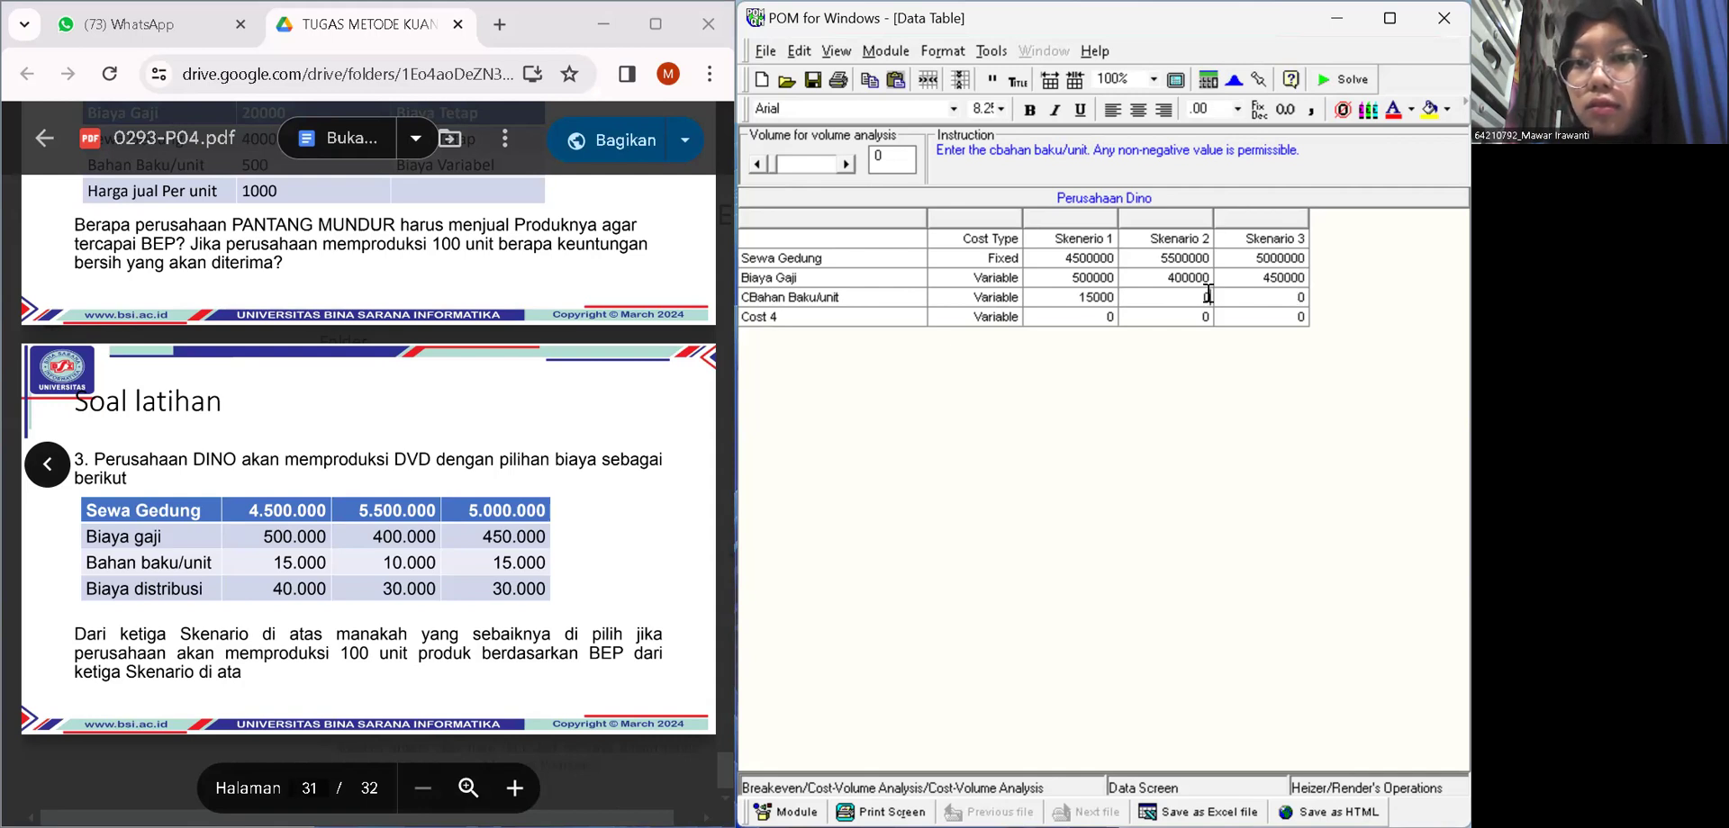
pyautogui.write('10000')
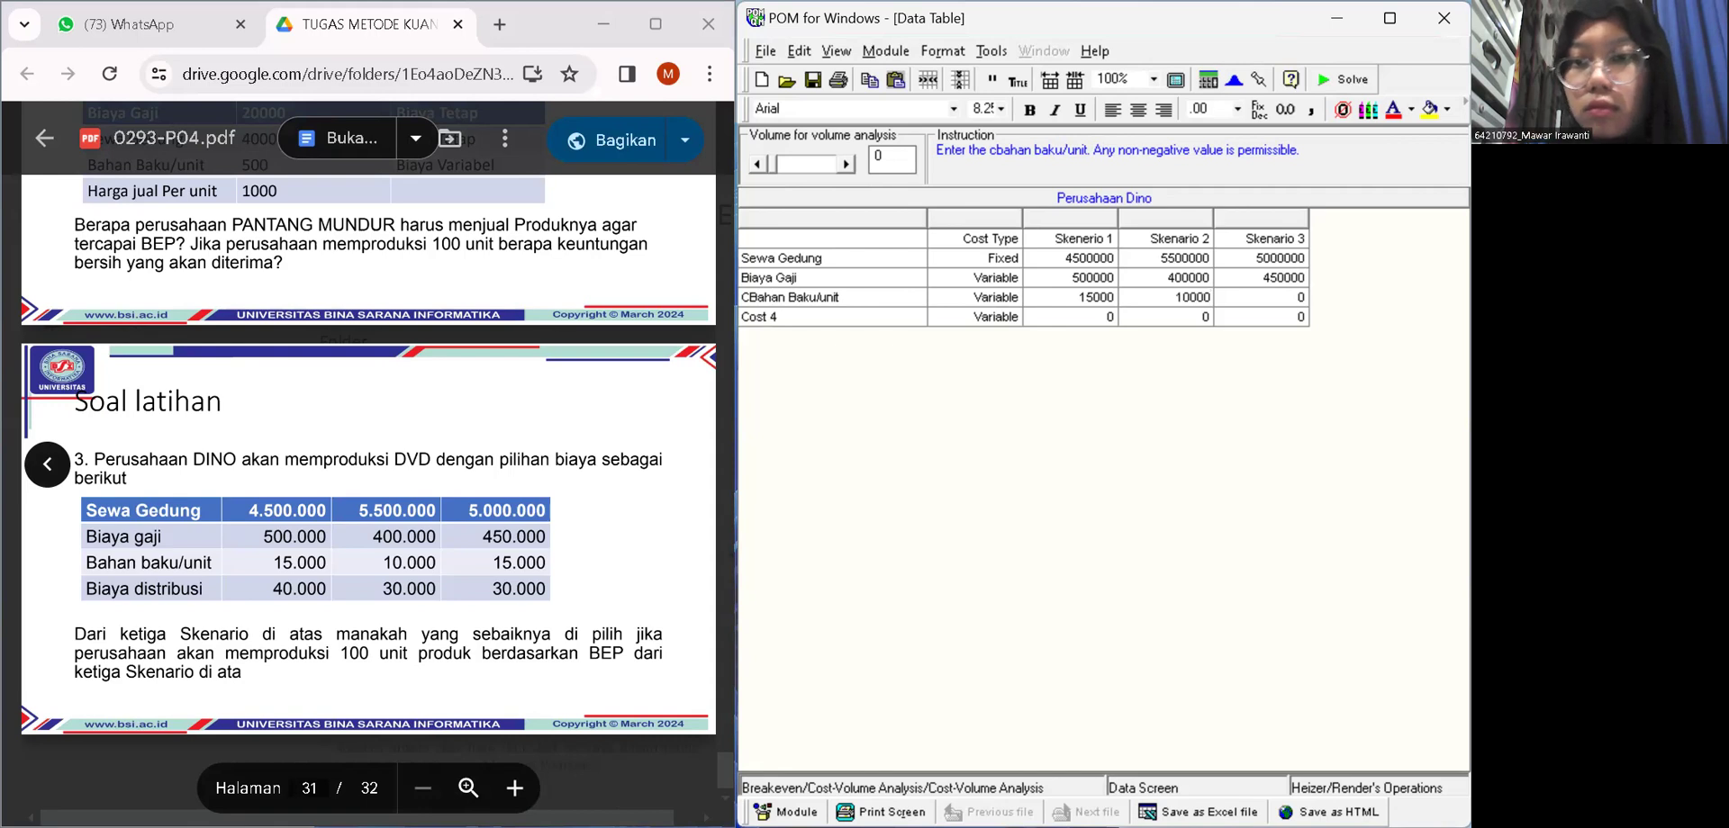
pyautogui.click(1308, 297)
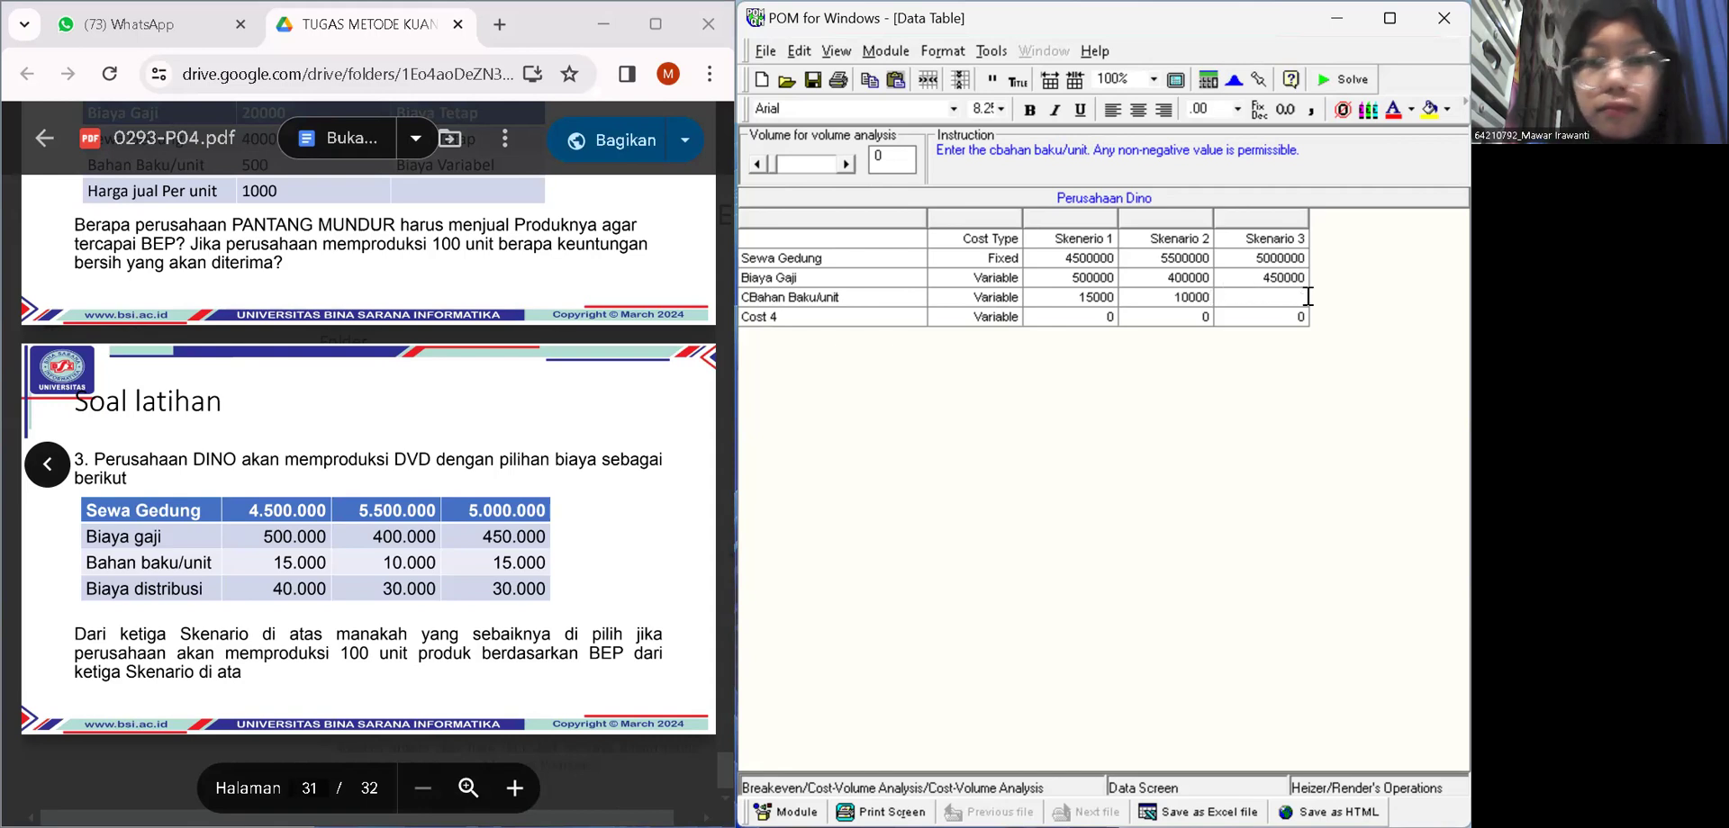
pyautogui.write('15000')
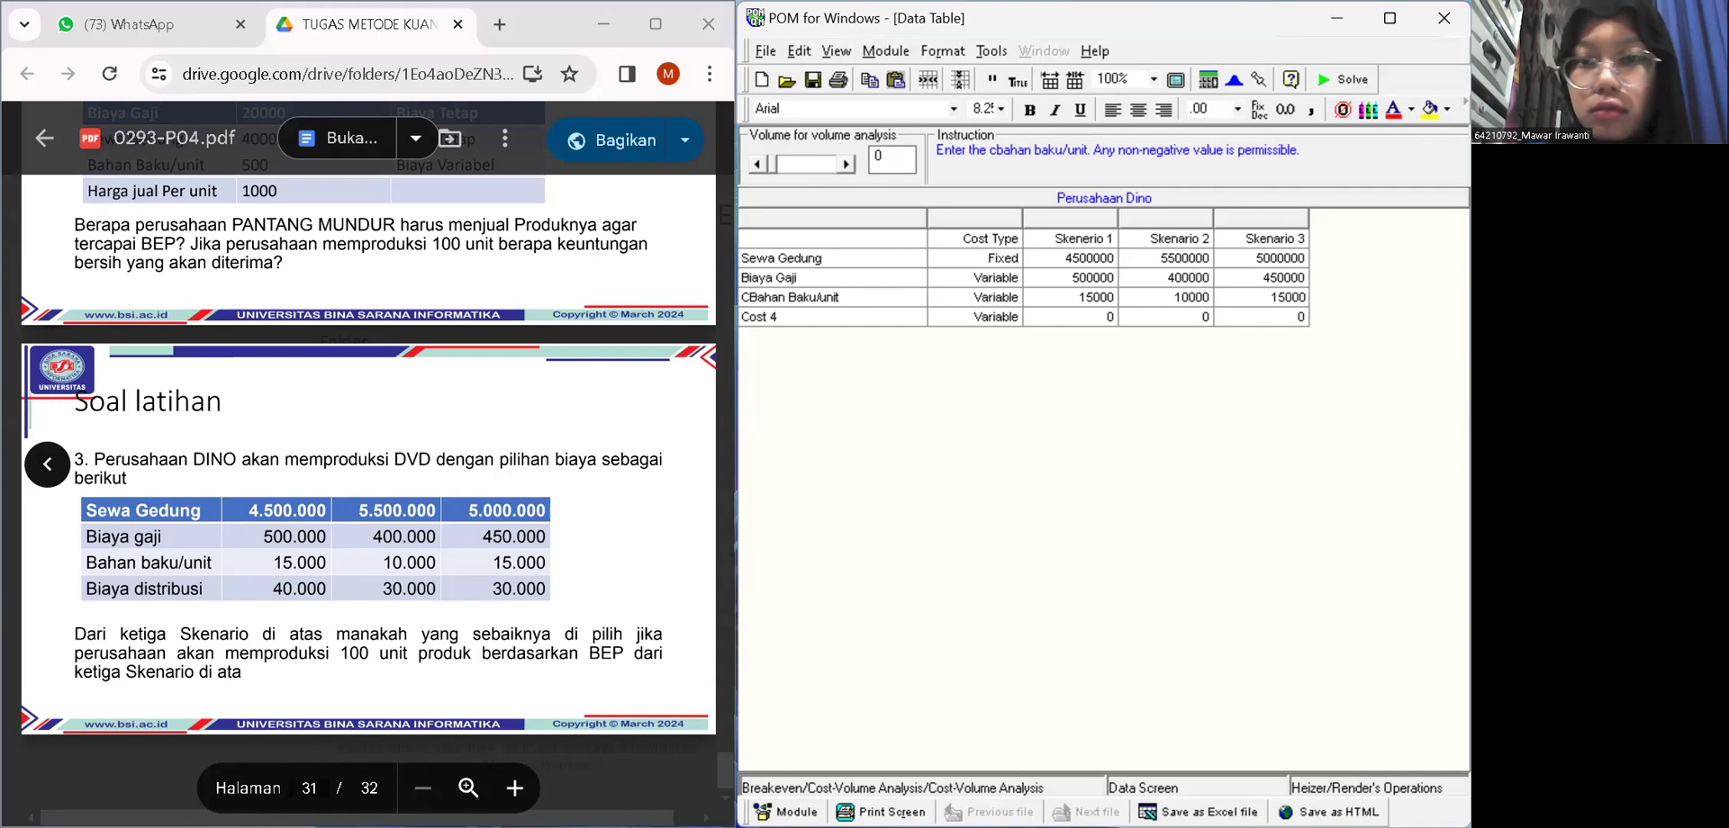
# - Rename the fourth cost row of the Perusahaan Dino table as "Biaya Distribusi"
pyautogui.click(1115, 315)
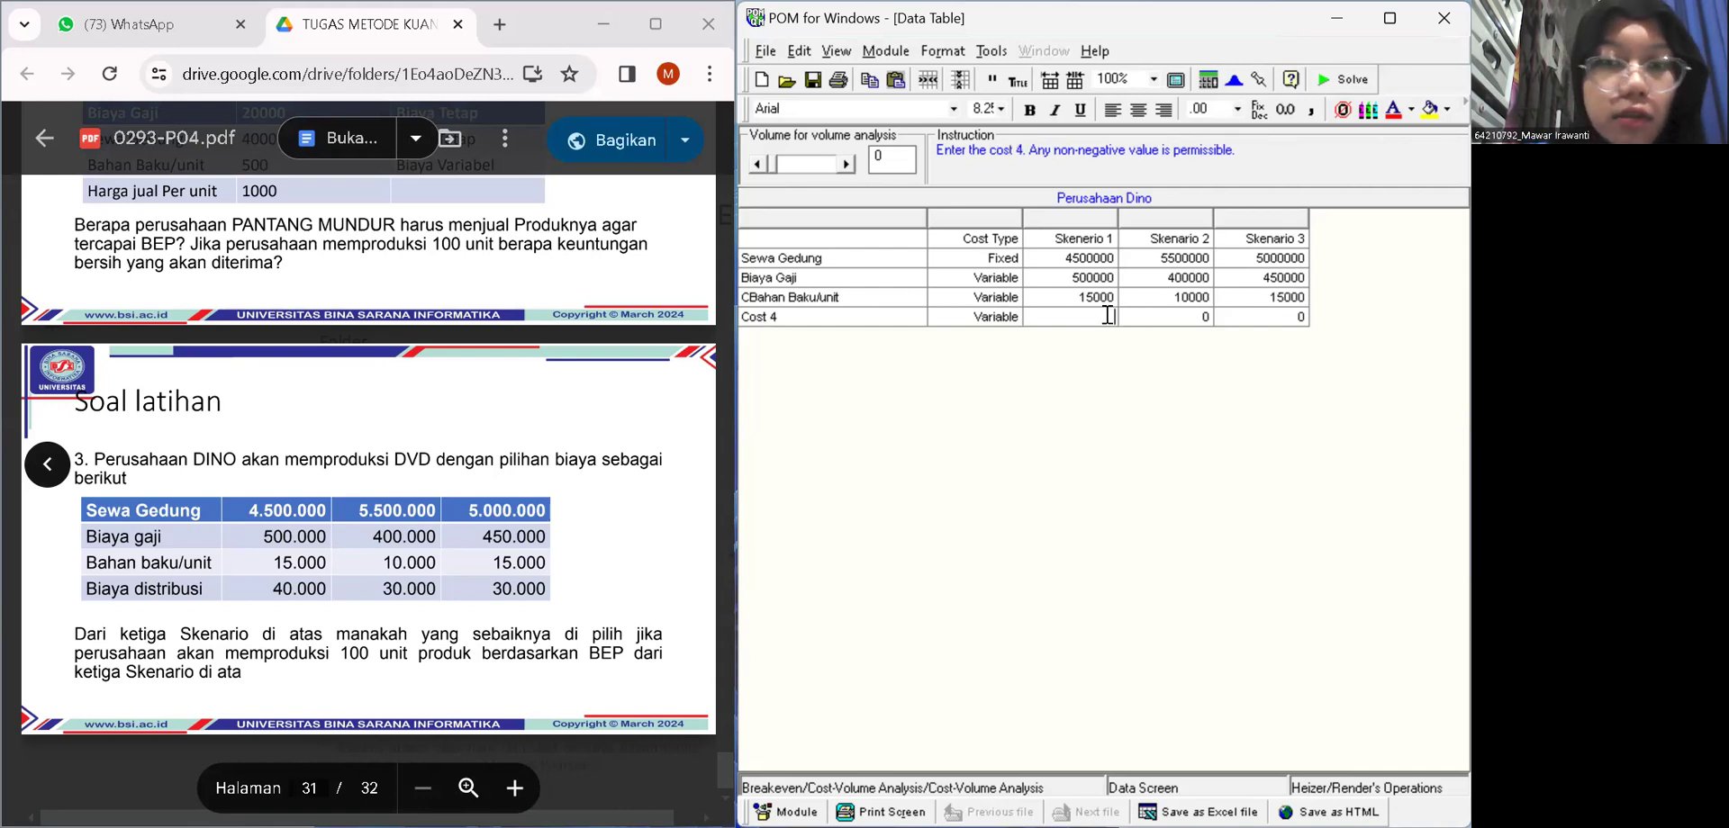
pyautogui.click(866, 318)
pyautogui.press('BackSpace')
pyautogui.press('BackSpace')
pyautogui.press('BackSpace')
pyautogui.press('BackSpace')
pyautogui.press('BackSpace')
pyautogui.press('BackSpace')
pyautogui.write('Biaya Distribusi')
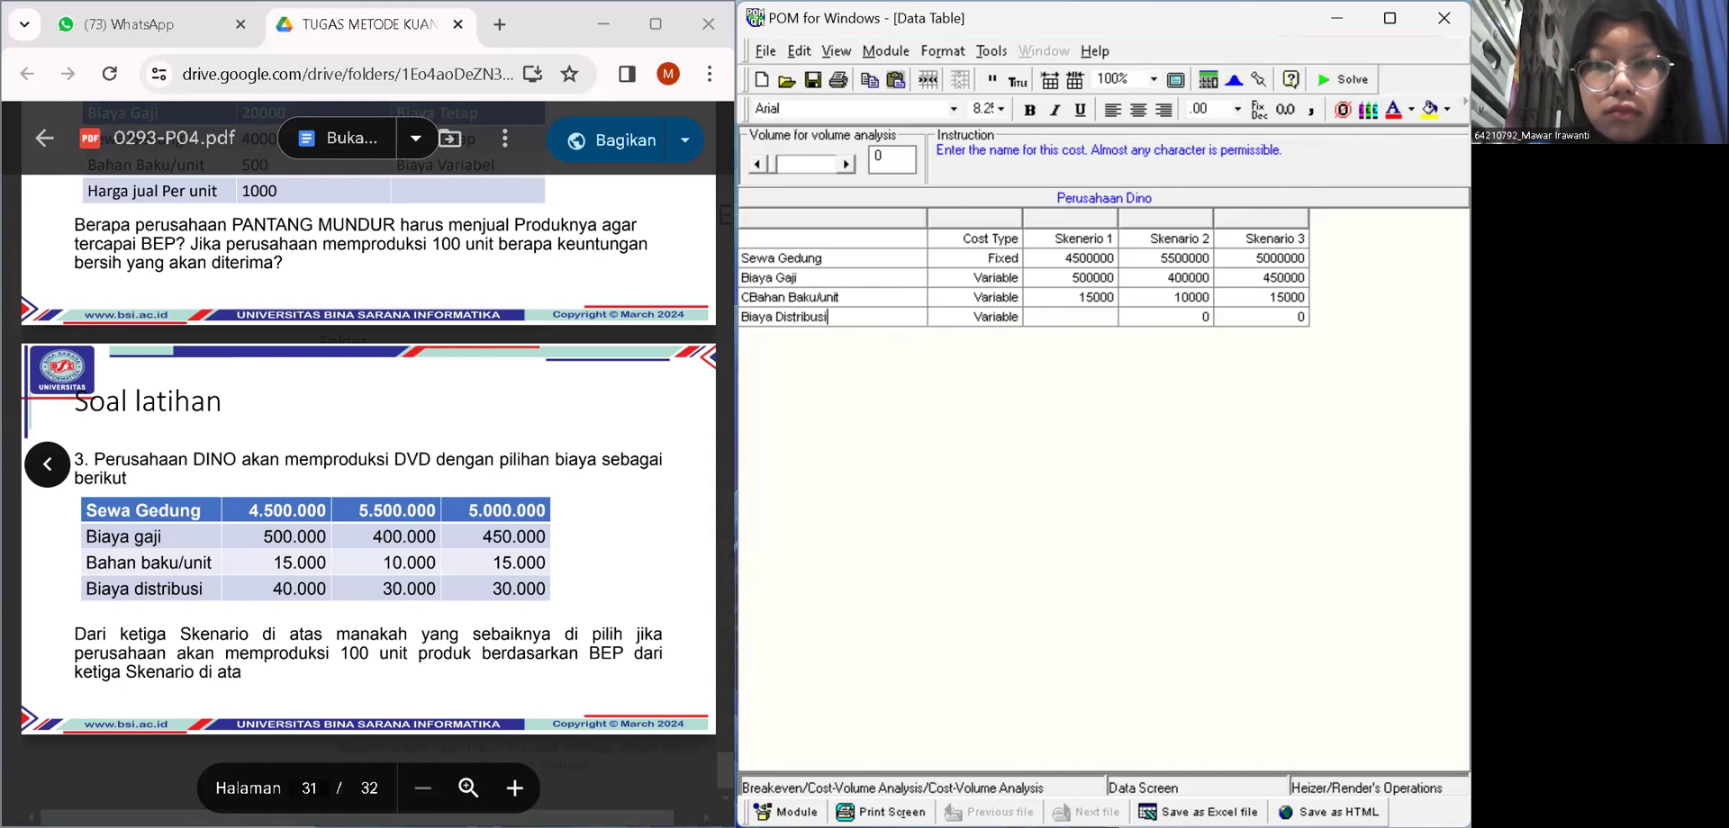
# - Set the Biaya Distribusi costs to 40000, 30000 and 30000 for the first, second and third scenarios
pyautogui.click(1077, 319)
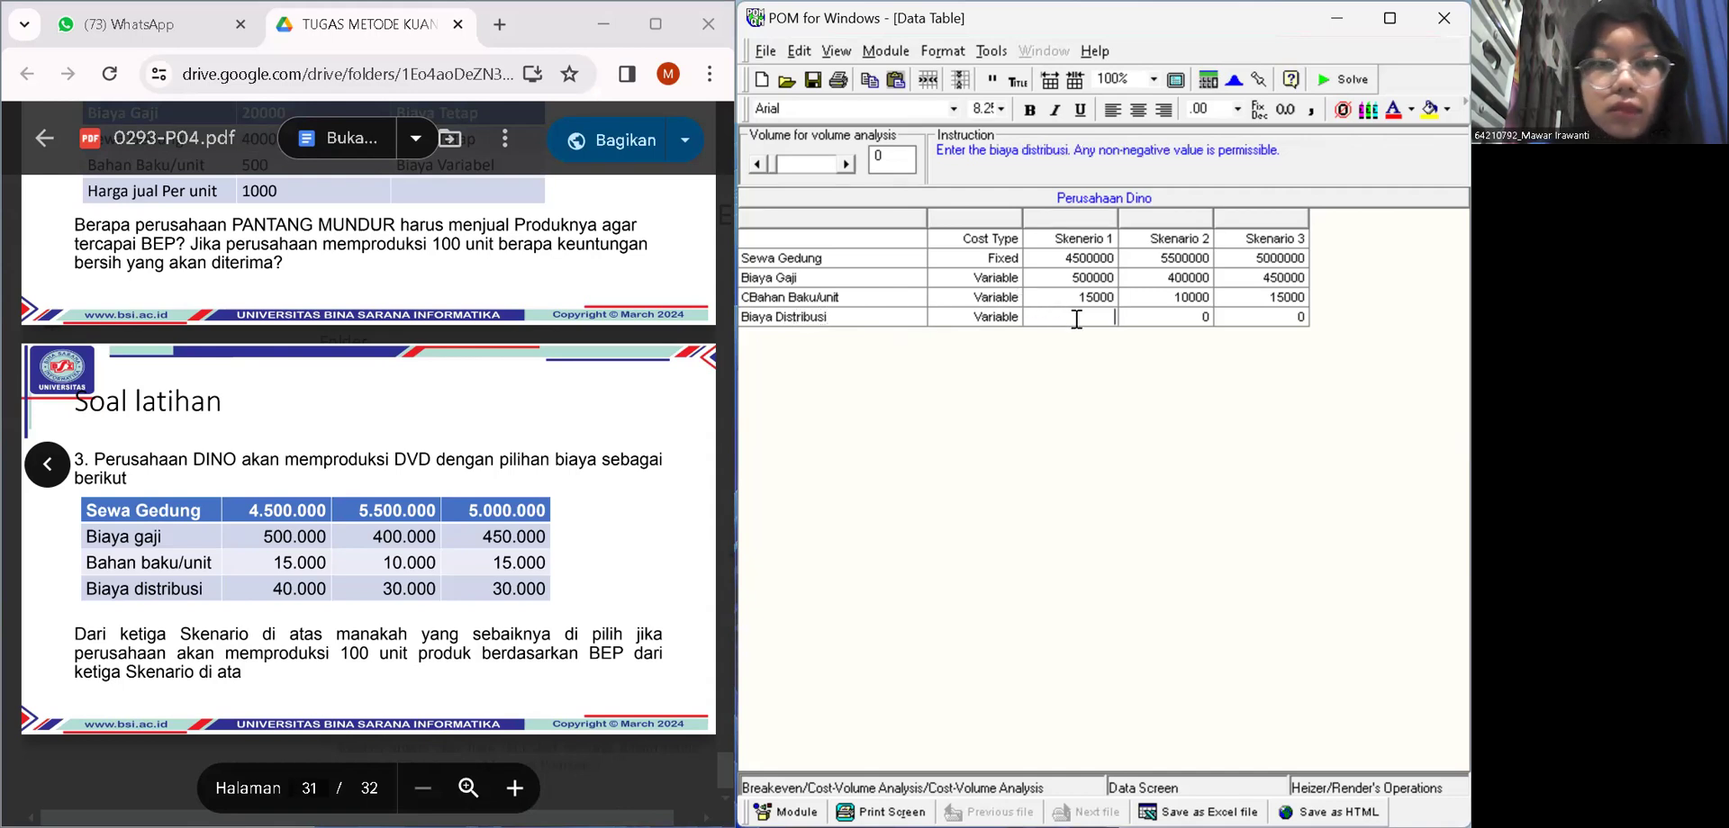
pyautogui.write('40000')
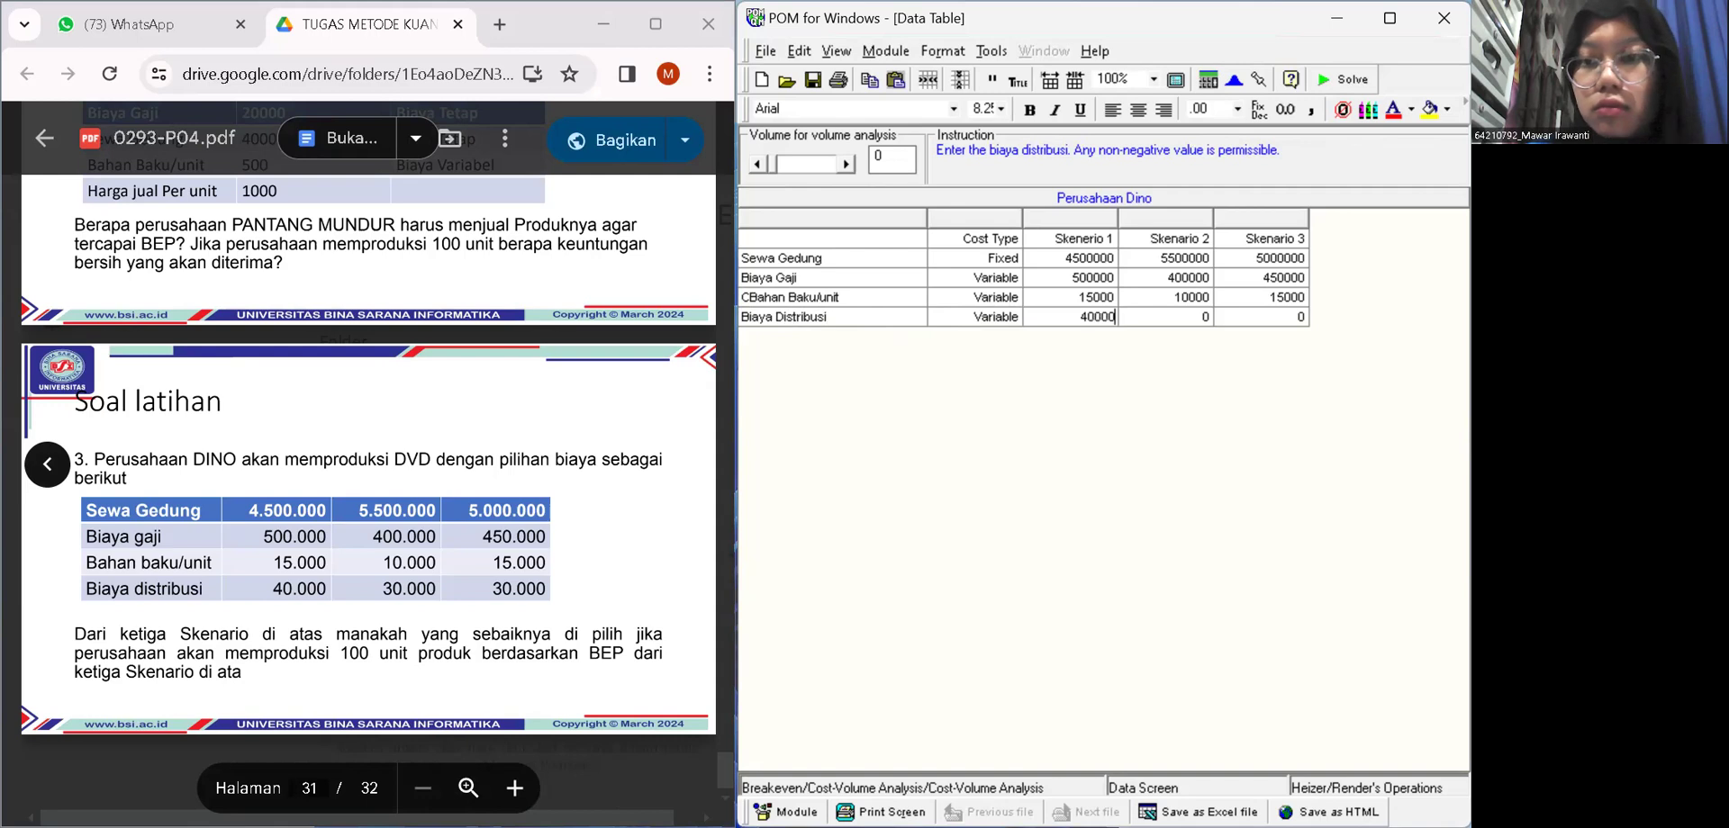
pyautogui.click(1209, 319)
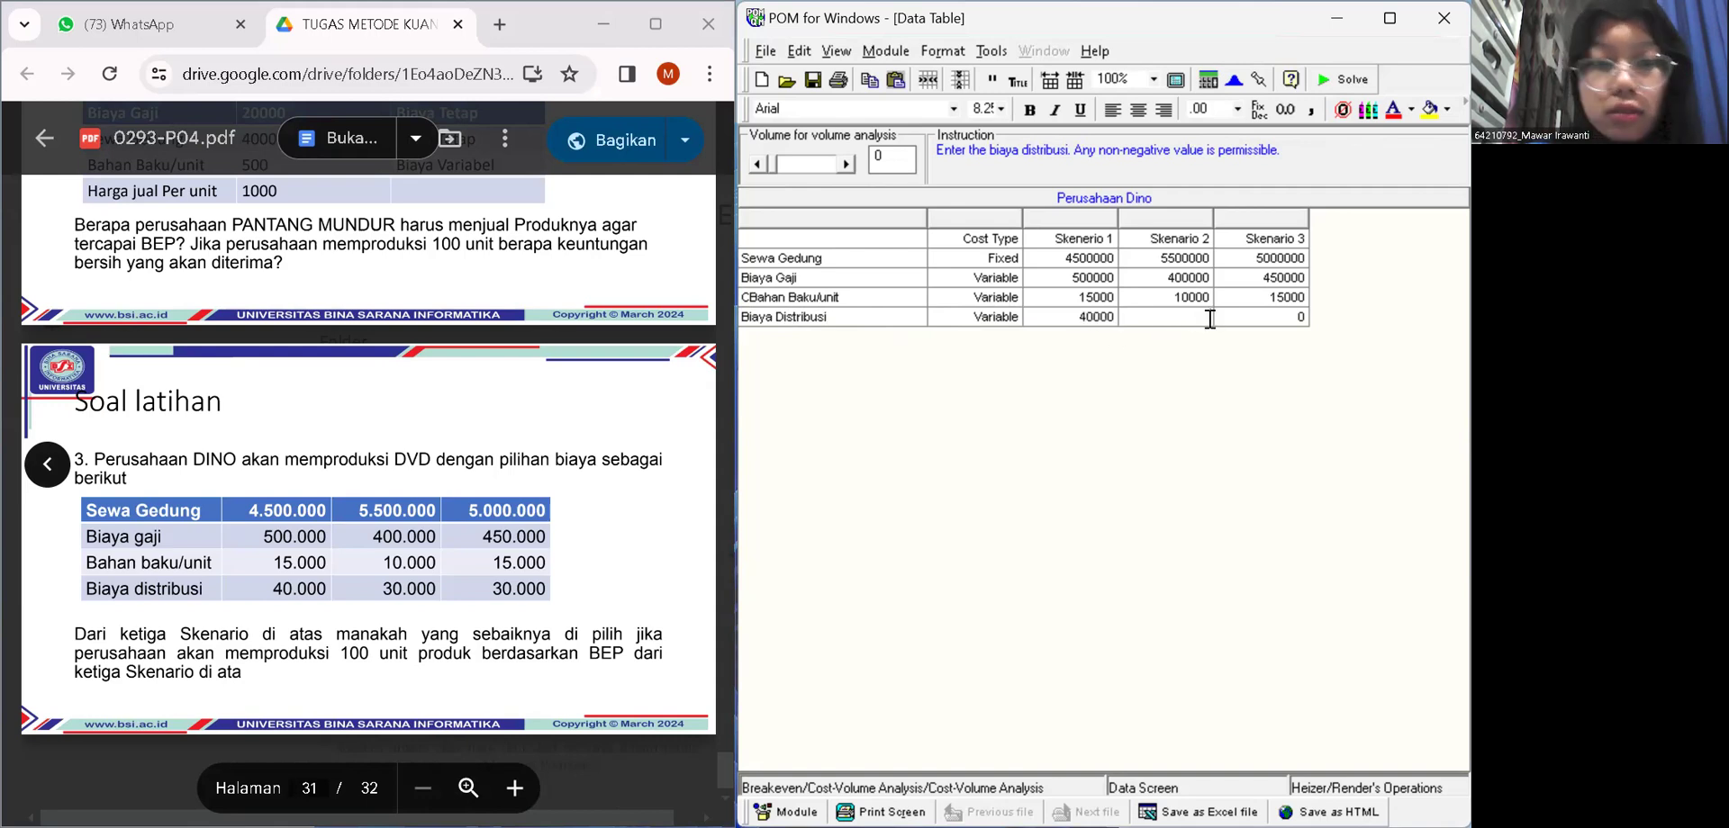
pyautogui.write('30000')
pyautogui.click(1298, 315)
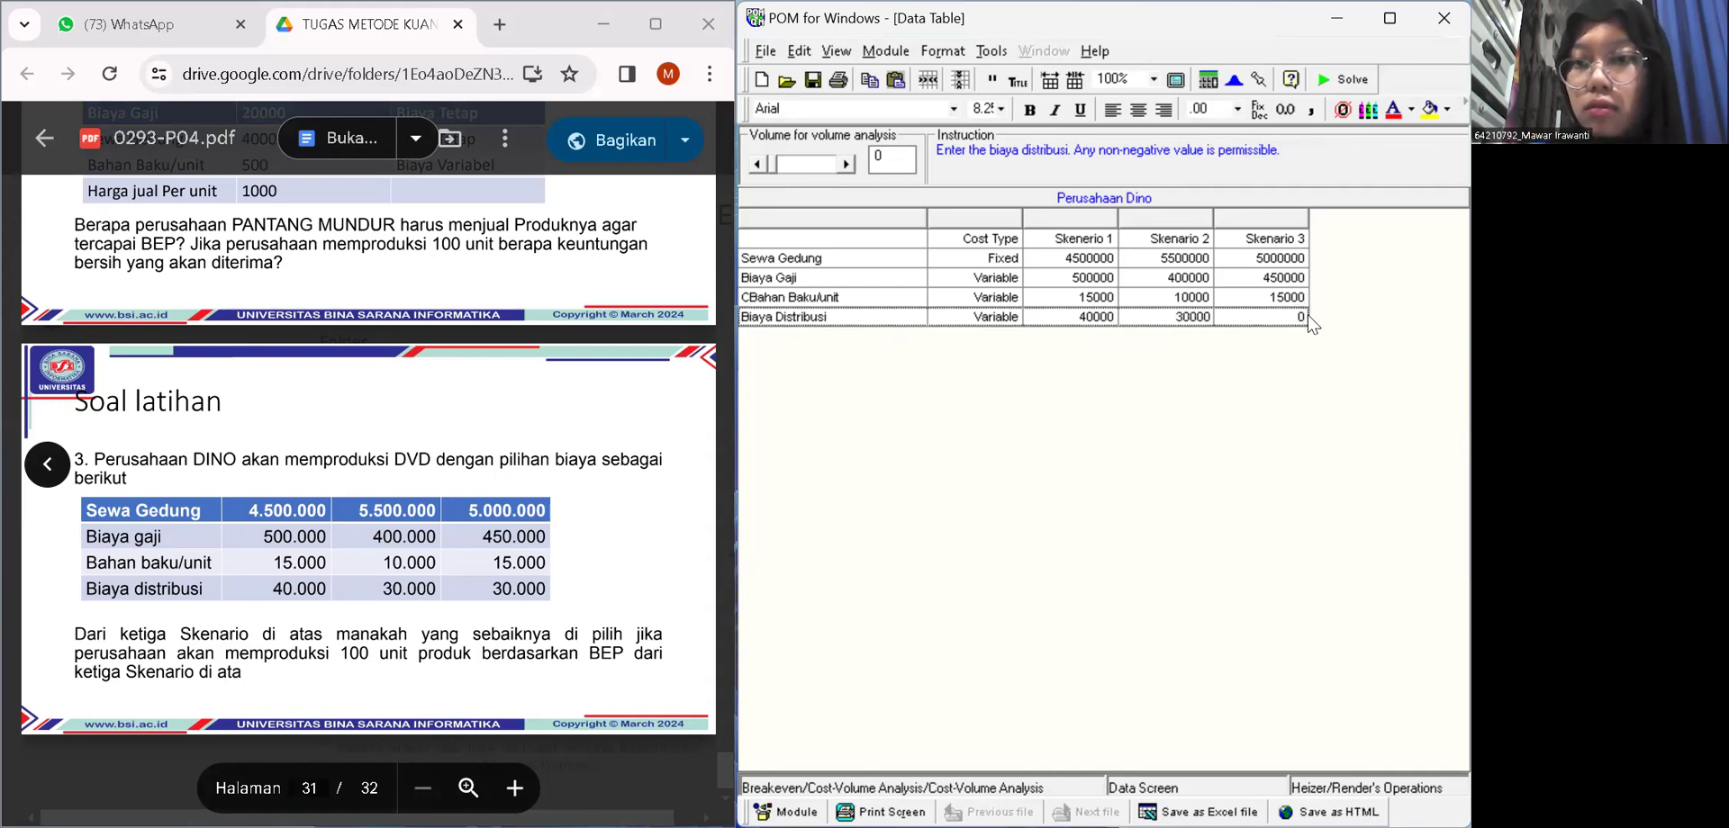
pyautogui.click(1303, 315)
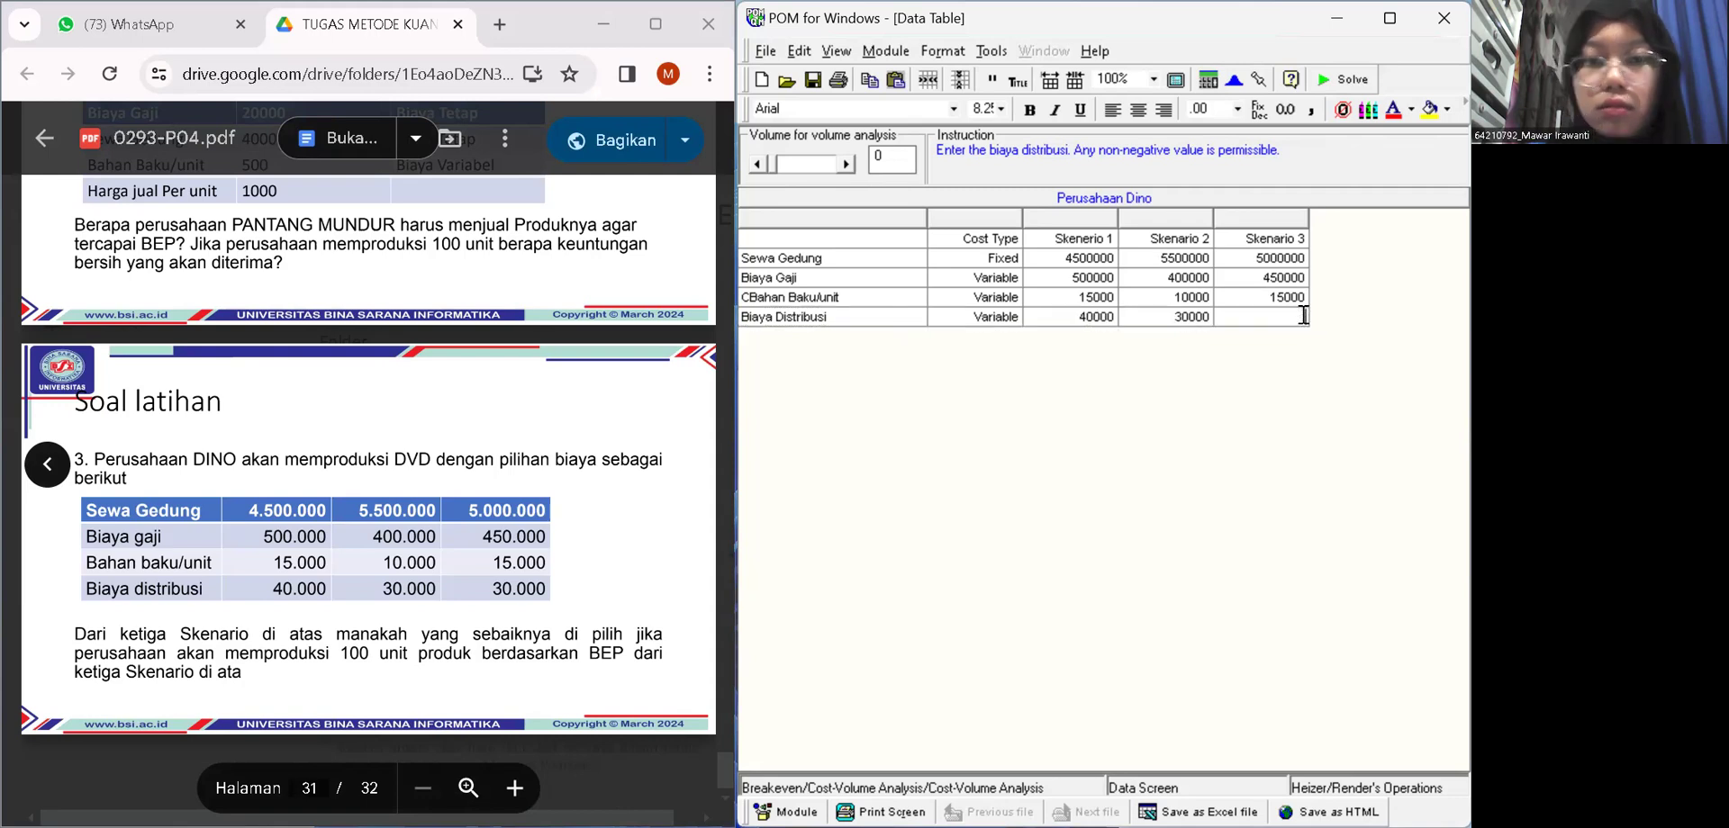
pyautogui.write('30000')
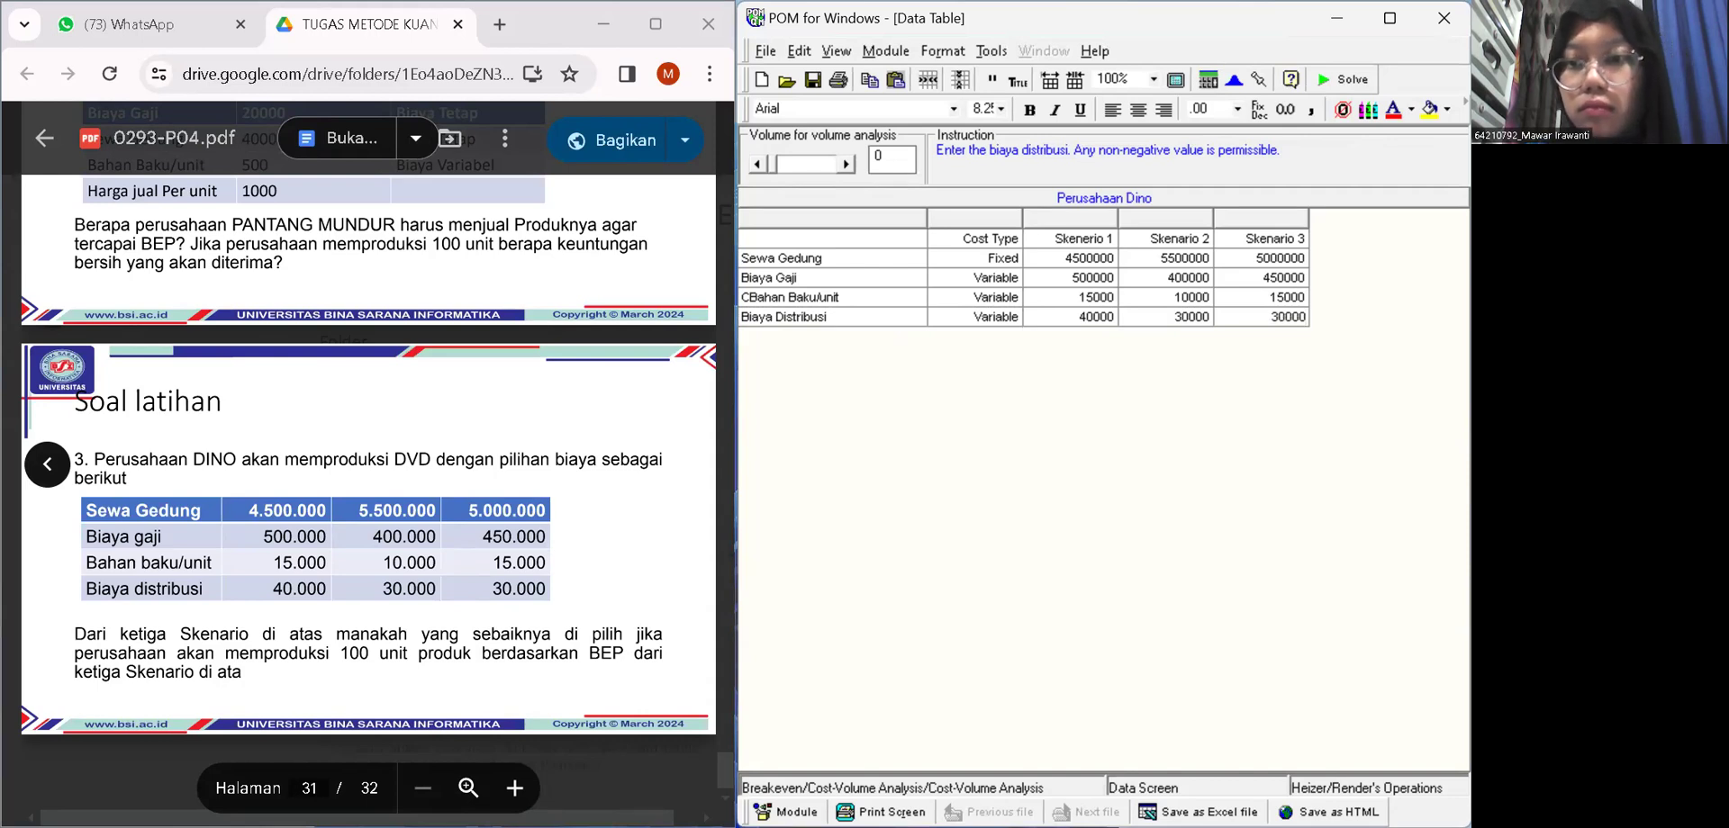
# - Change the cost type of the Biaya Gaji row to Fixed
pyautogui.click(990, 290)
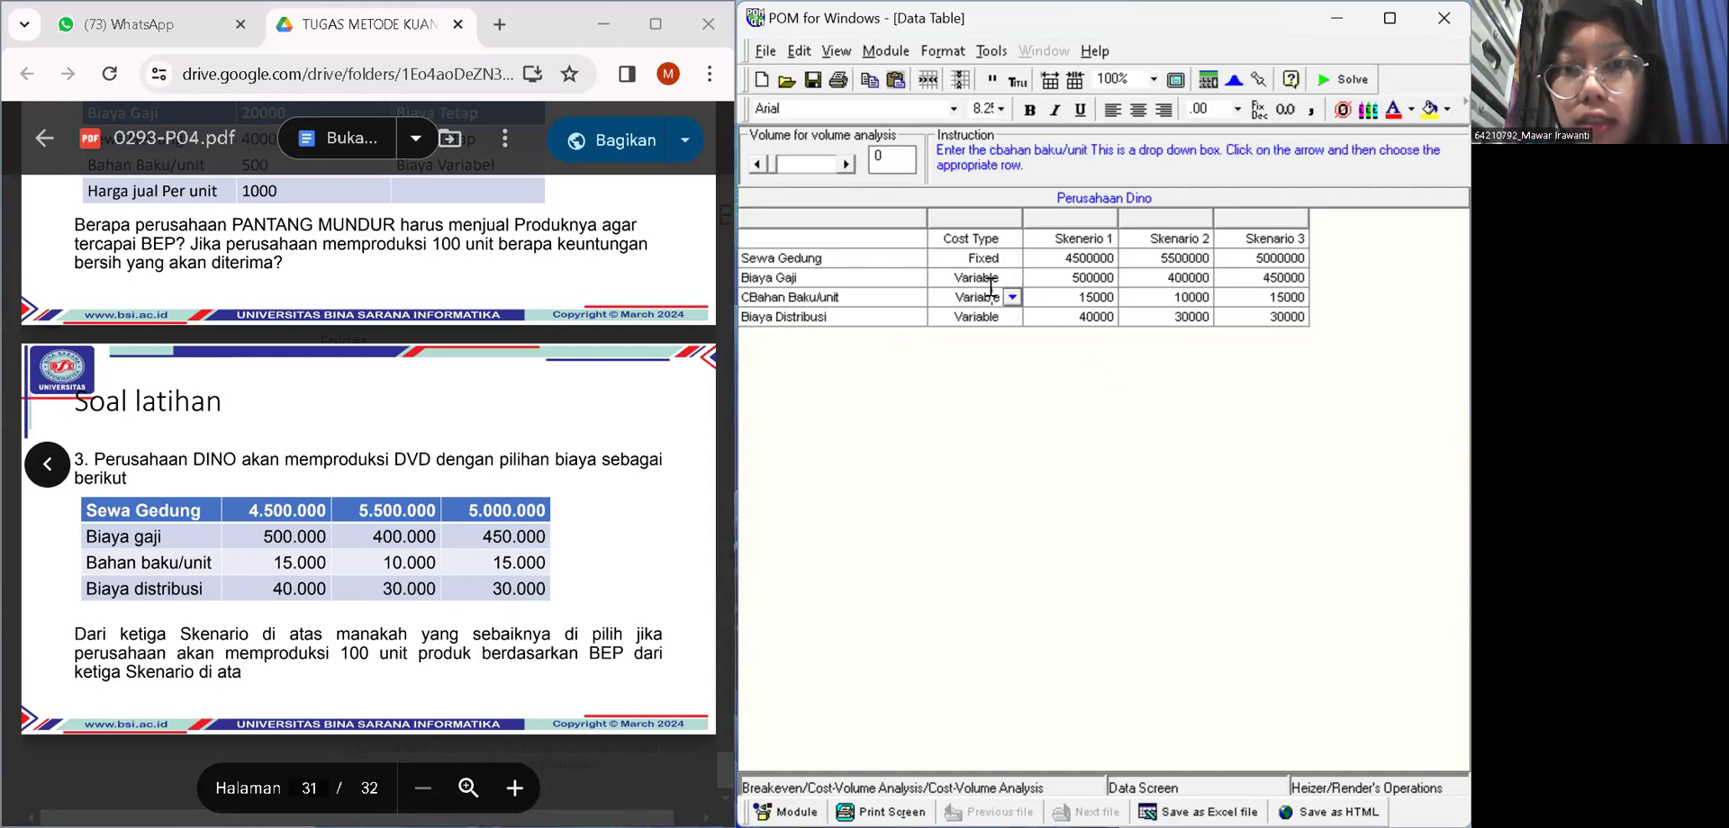
pyautogui.click(990, 277)
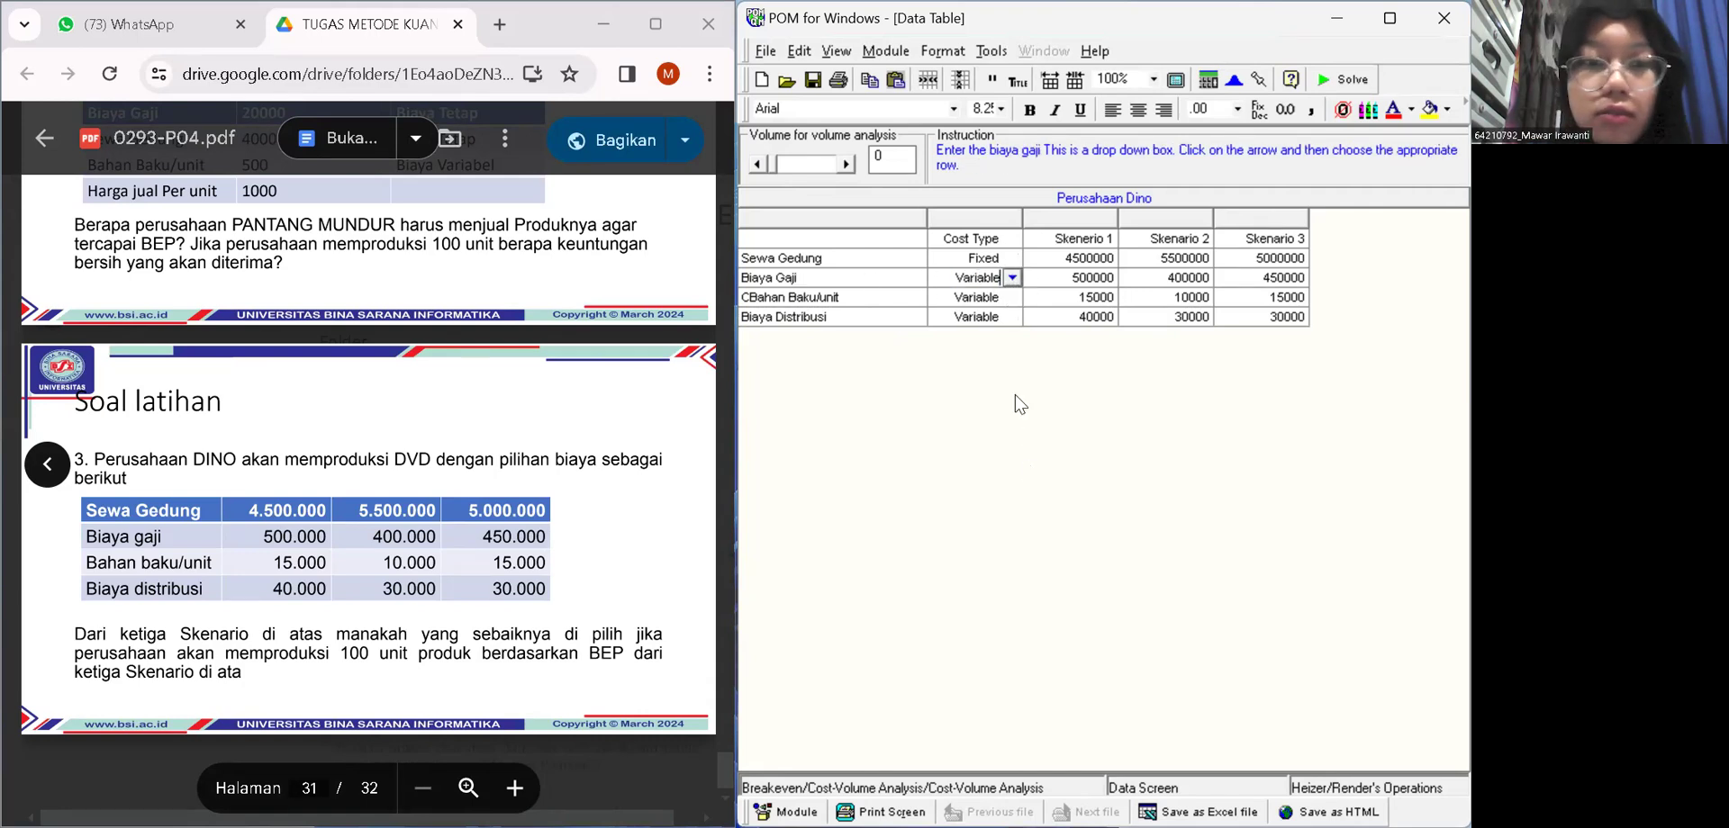
pyautogui.click(1013, 279)
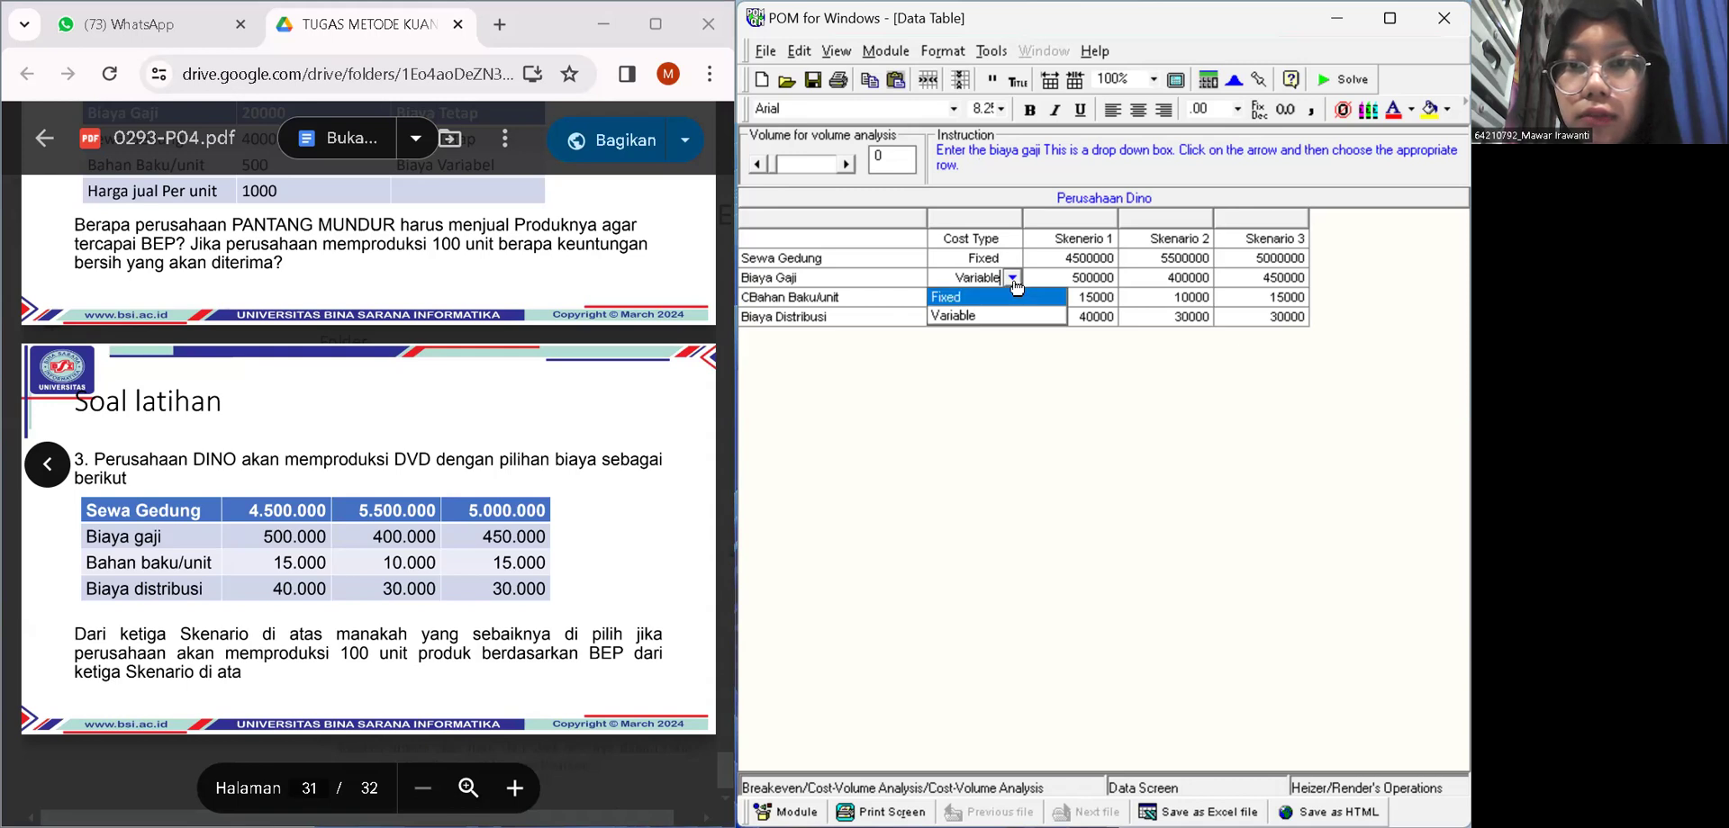
pyautogui.click(988, 300)
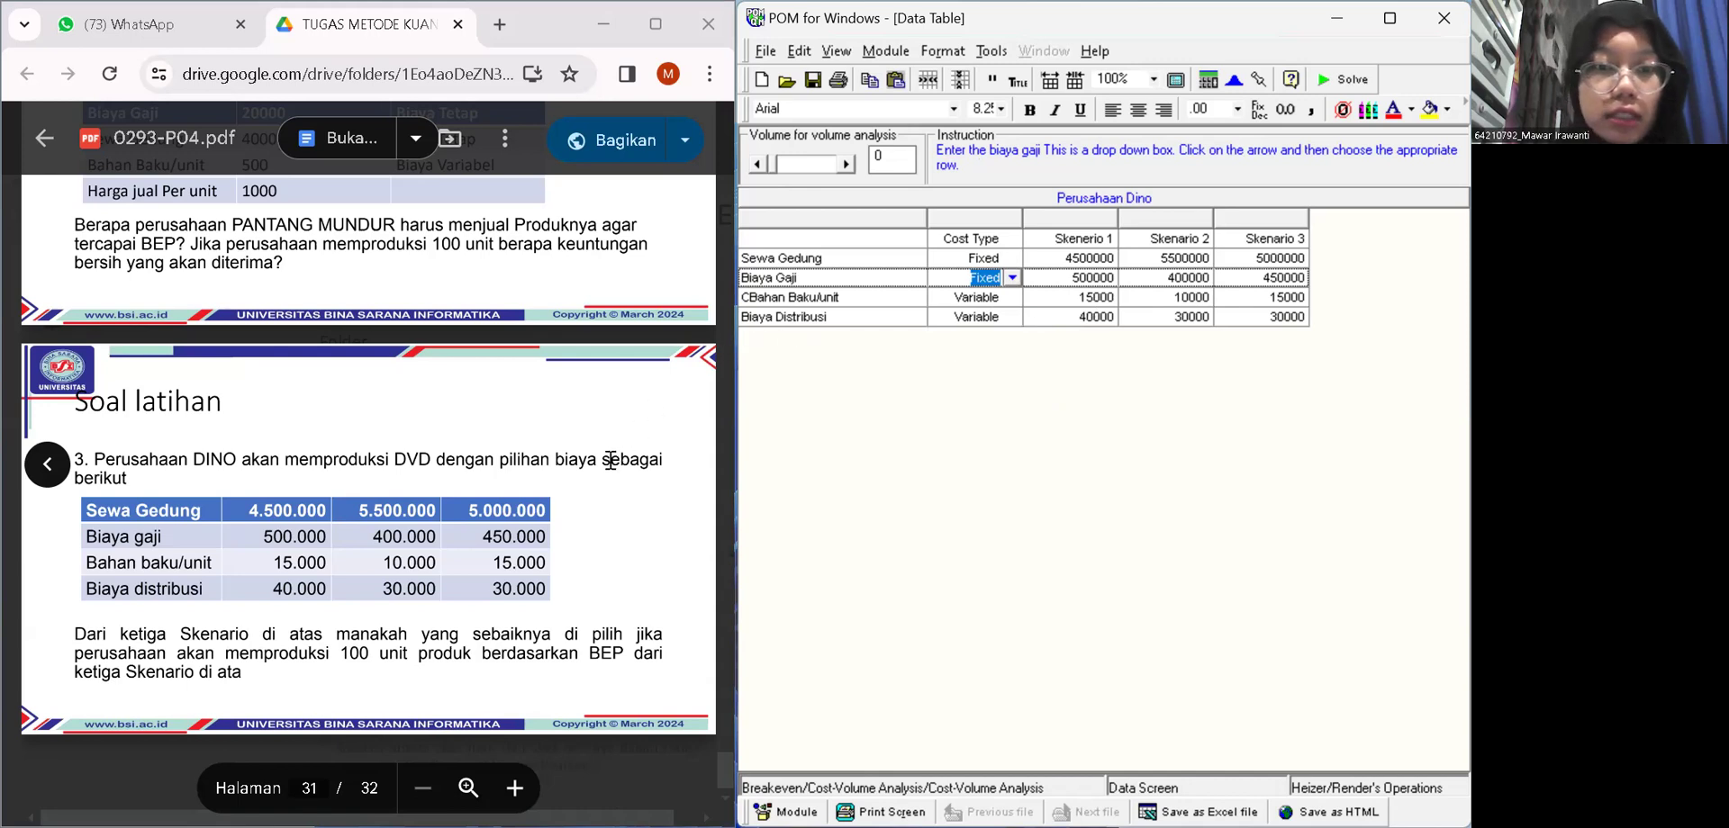
pyautogui.click(447, 660)
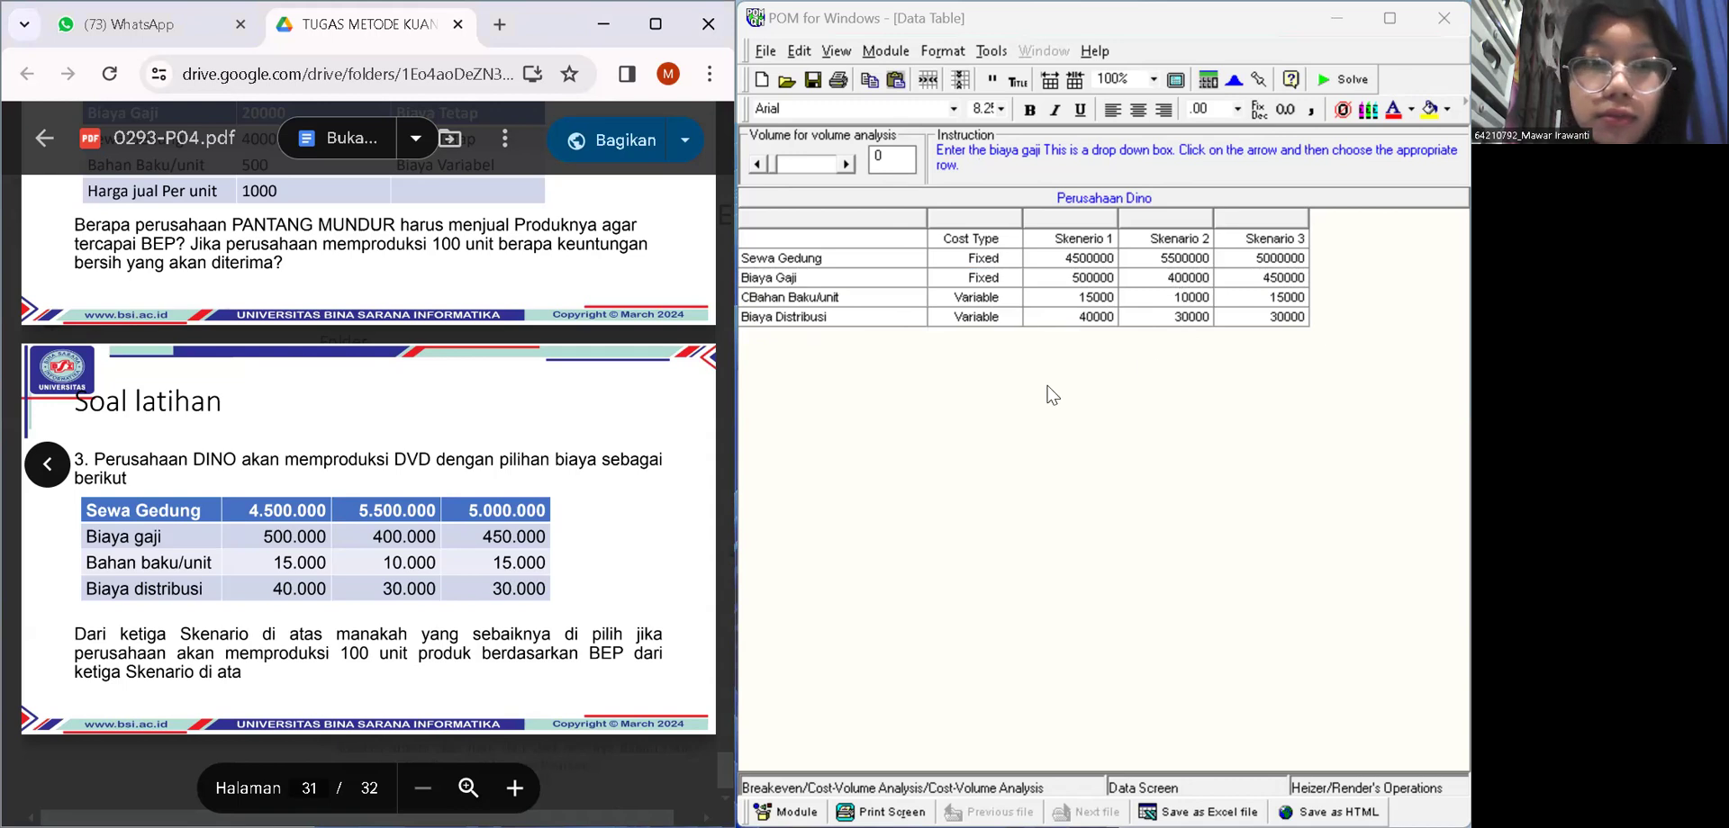
# - Set the volume for volume analysis to 100 and solve the Perusahaan Dino problem
pyautogui.click(894, 158)
pyautogui.press('BackSpace')
pyautogui.write('100')
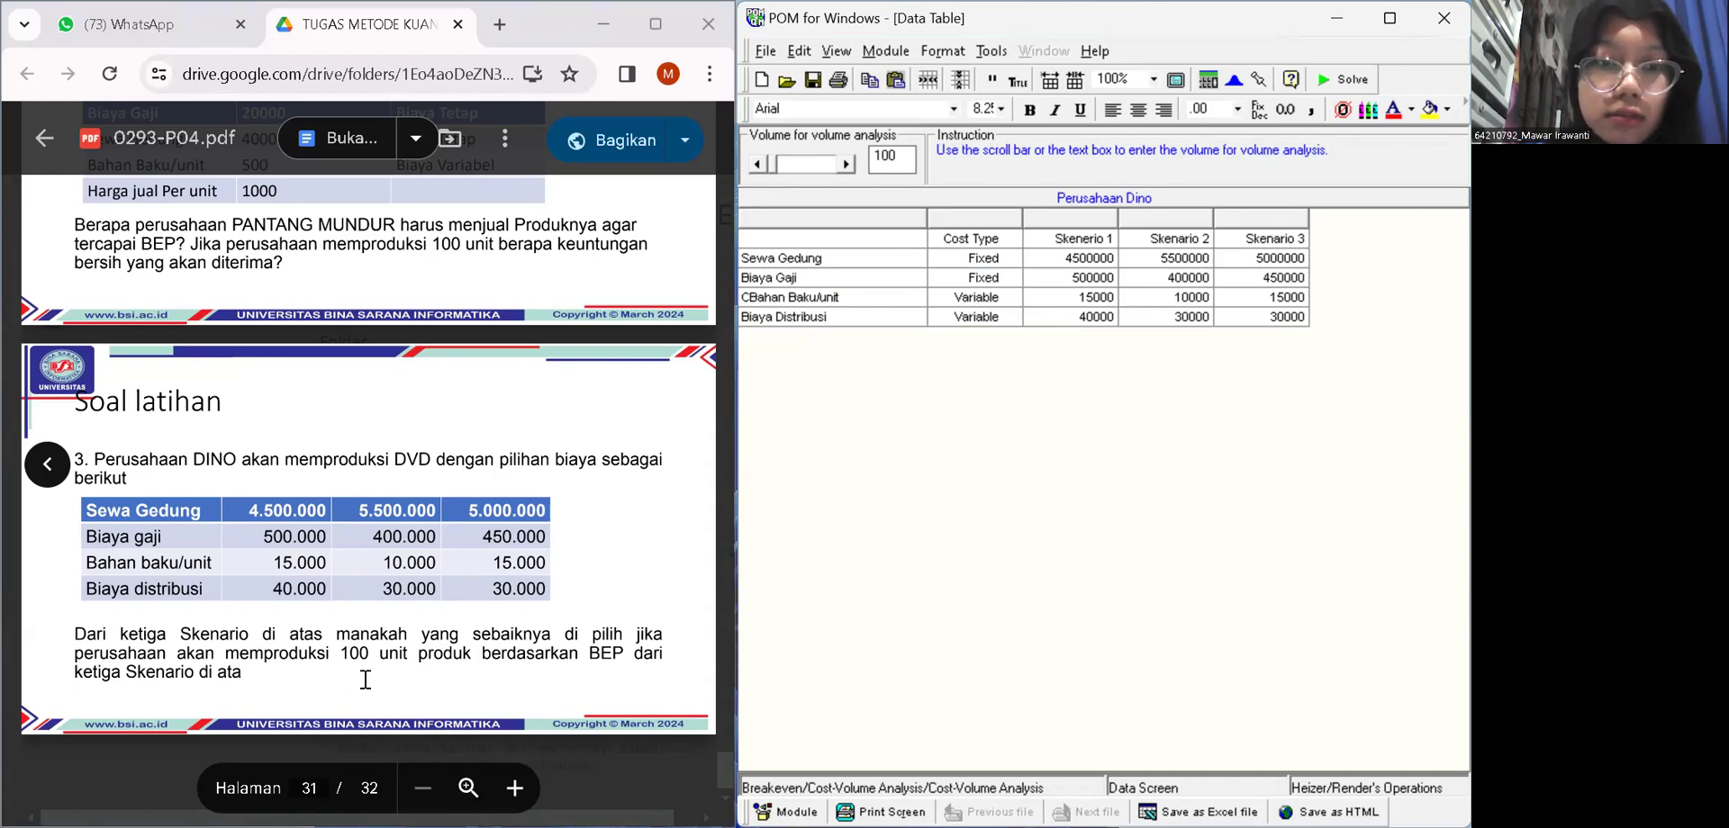
pyautogui.click(1339, 83)
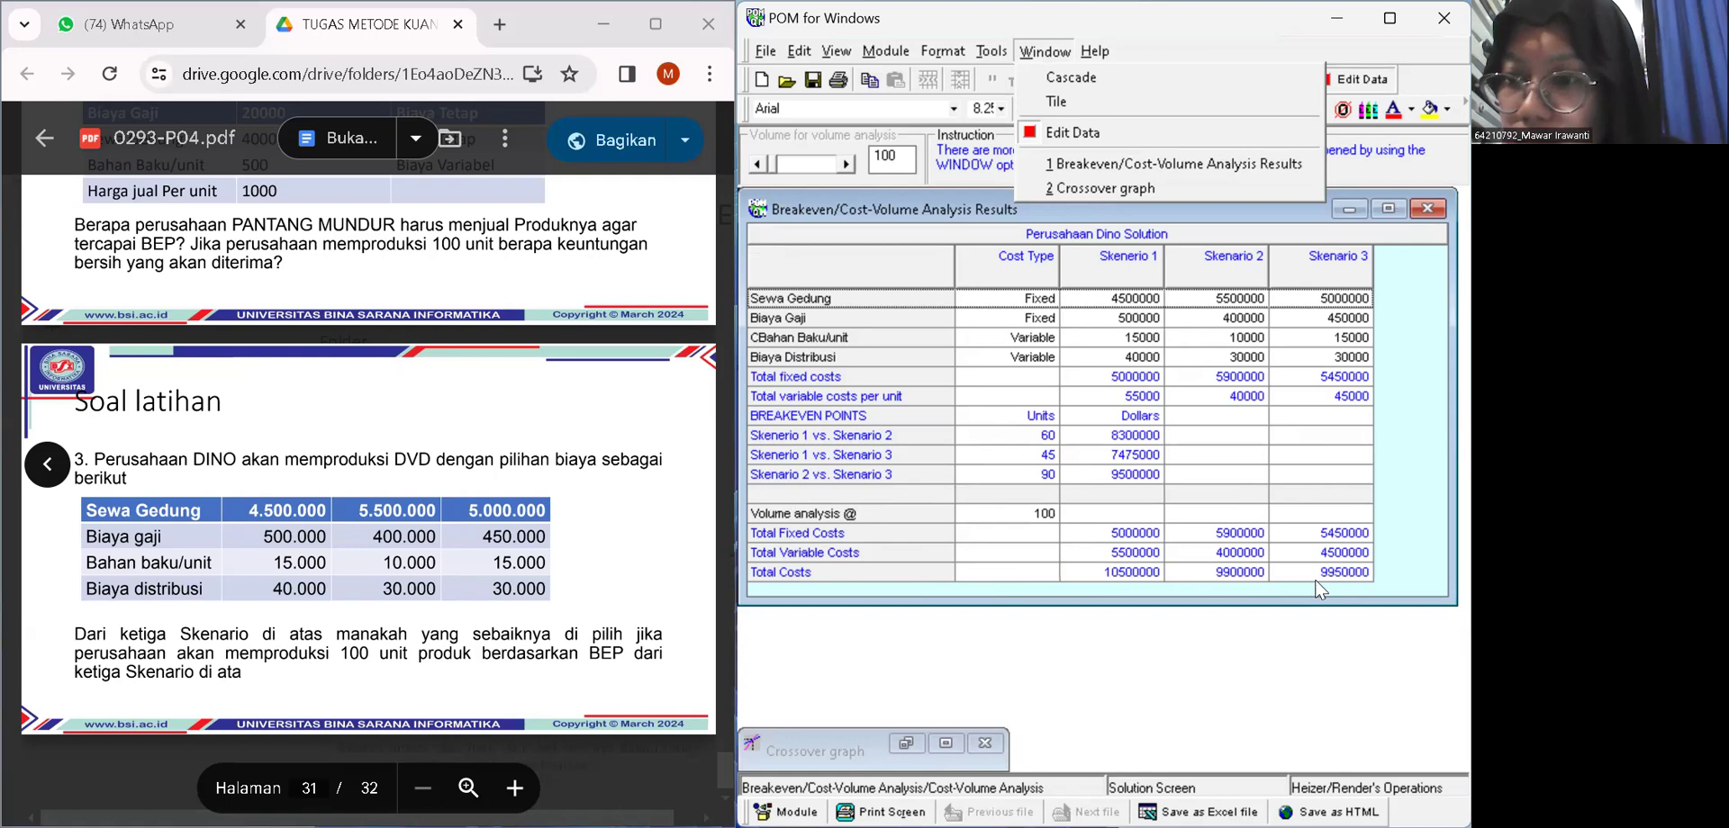
# - Compare the scenarios' total costs in the Cost-Volume Analysis results and open the crossover graph
pyautogui.click(1348, 579)
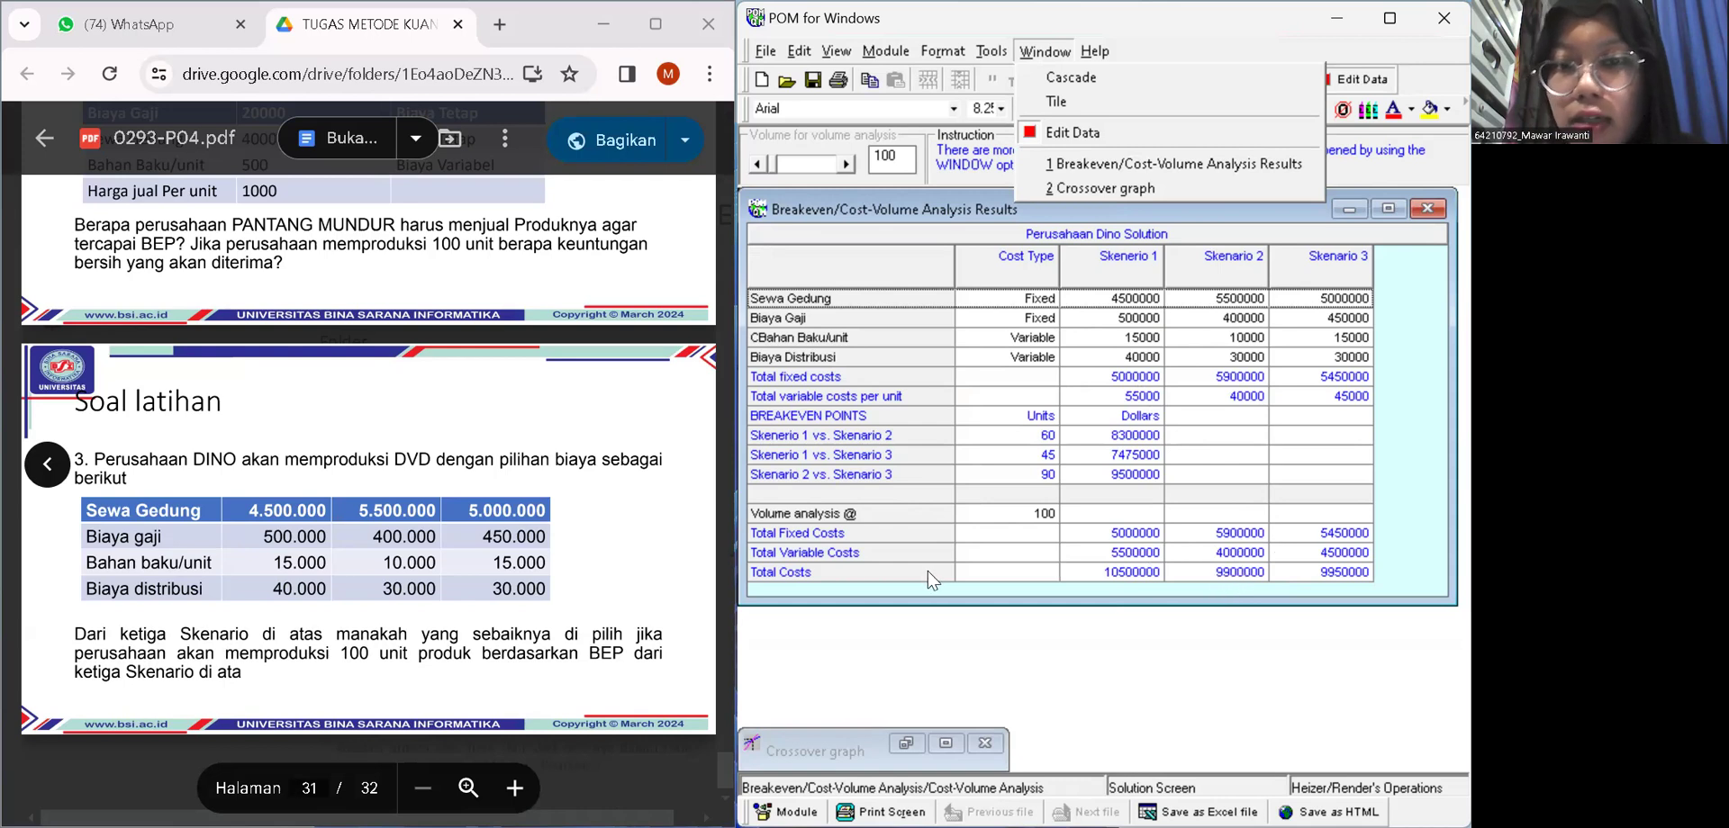
pyautogui.click(1224, 579)
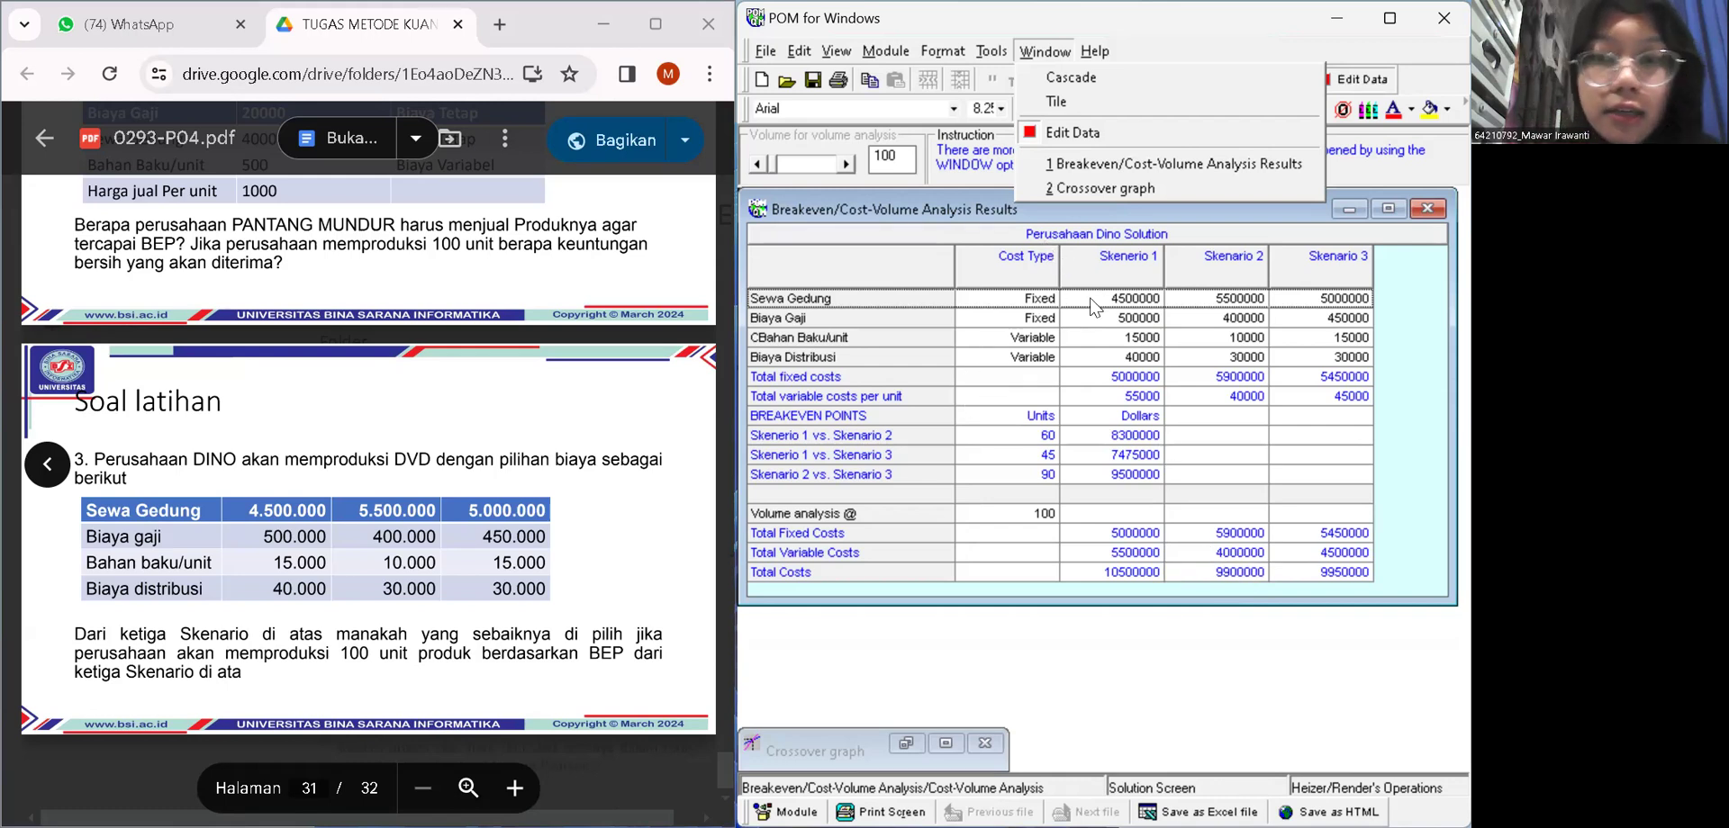
pyautogui.click(1126, 187)
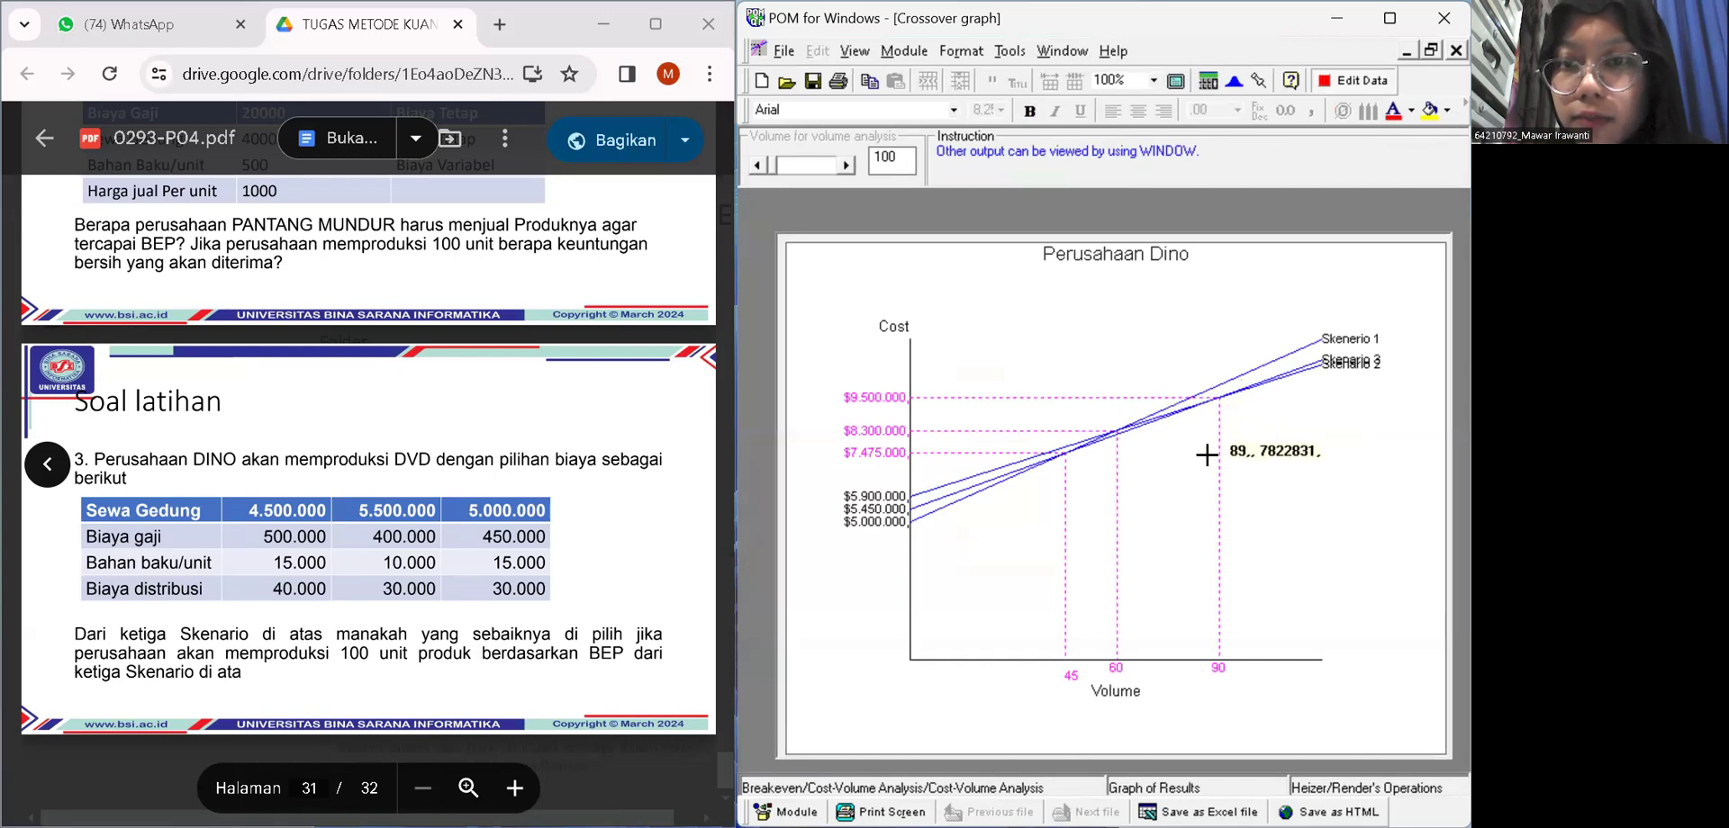